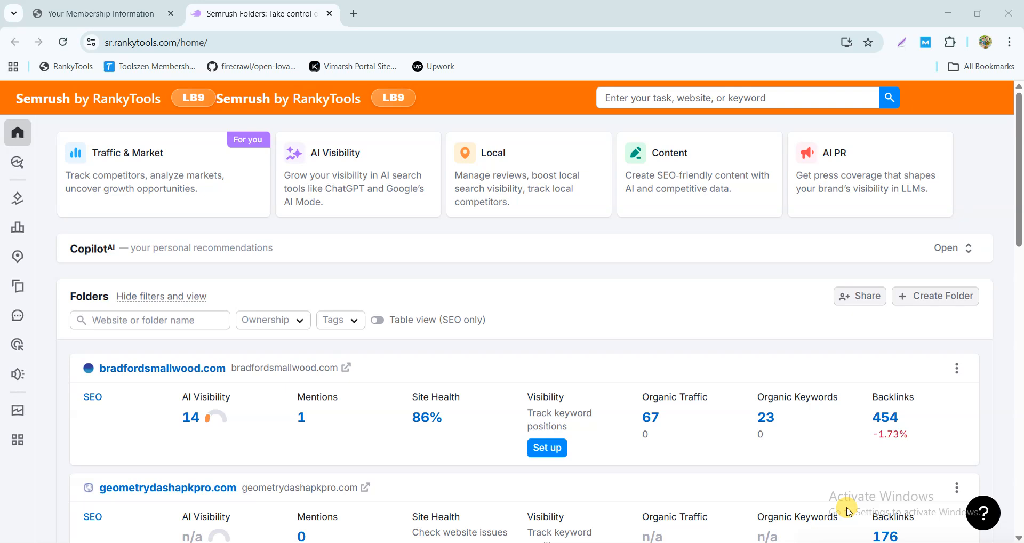
Open Keyword Overview and look up the keyword "apk" in the India database.
mouse_move(21, 156)
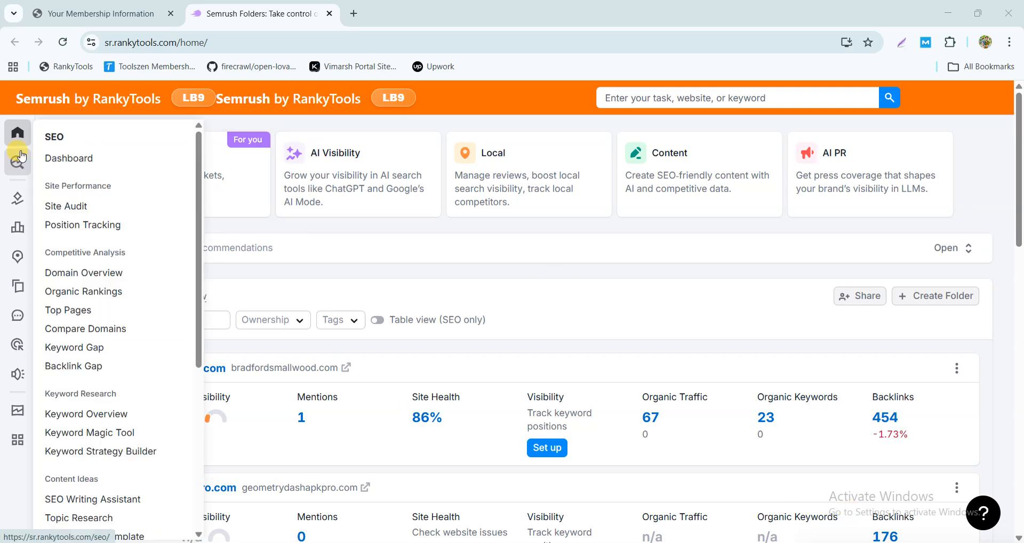
click(90, 415)
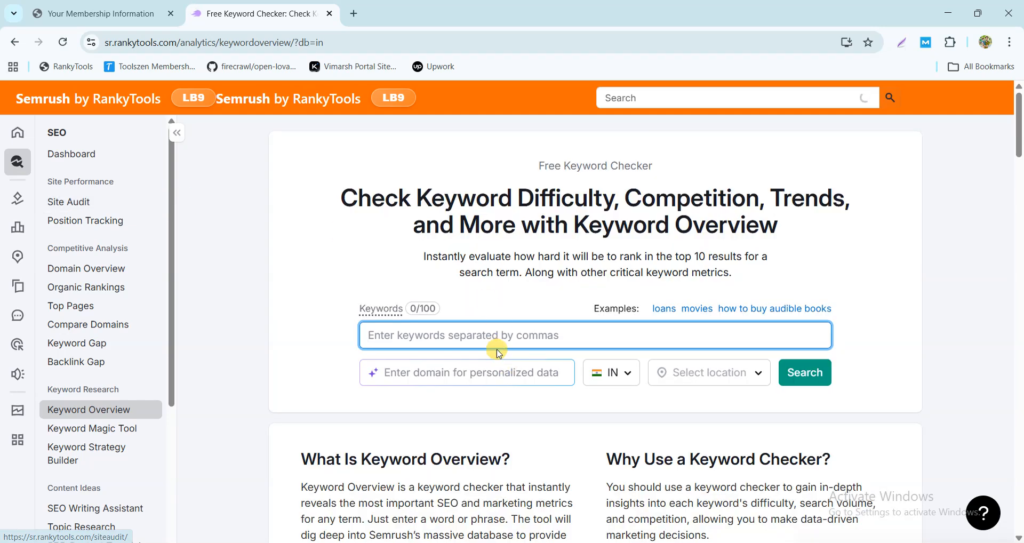
click(497, 335)
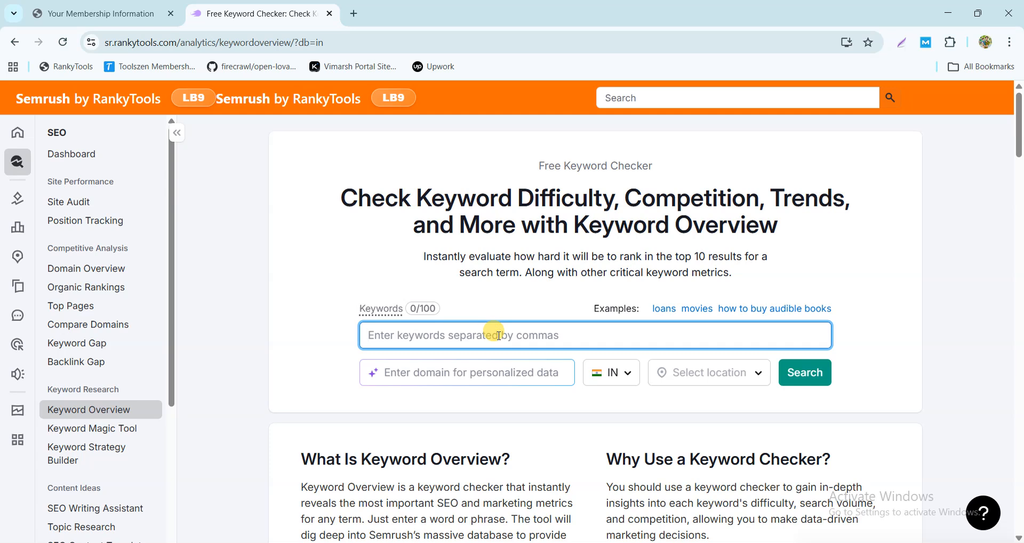
text(apk)
key(Return)
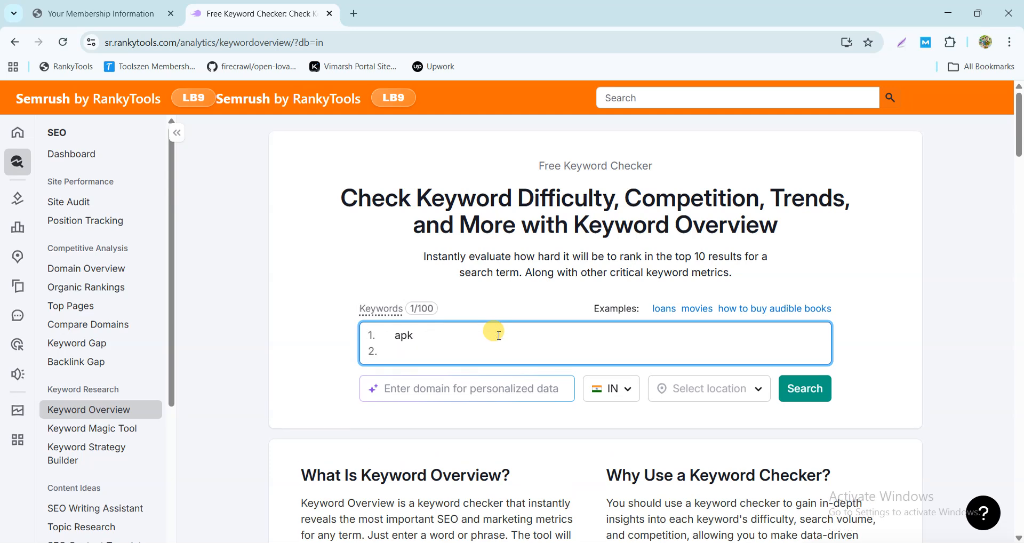
key(BackSpace)
click(820, 376)
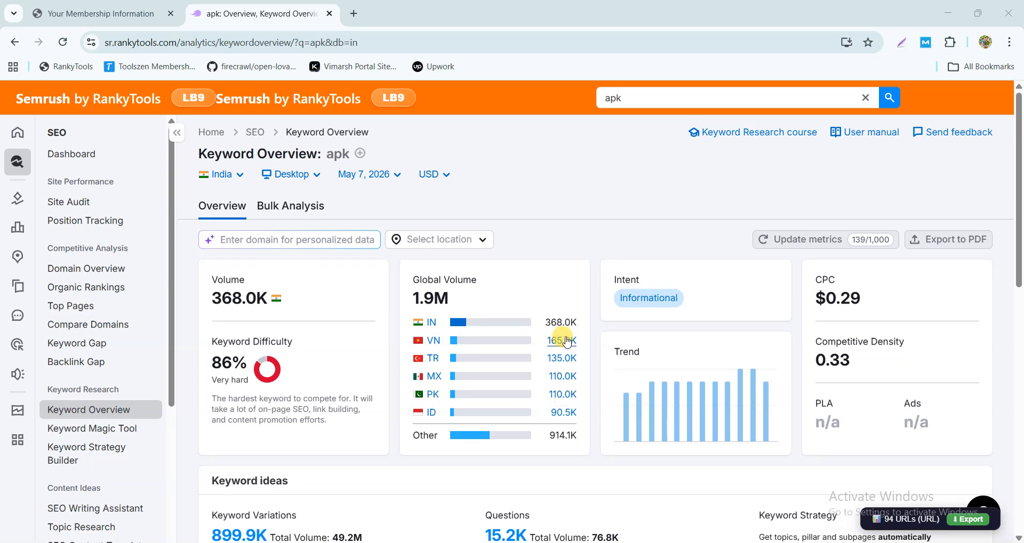
Open the full list of keyword variations for "apk" and show its "mod" group.
scroll(567, 341, down, 3)
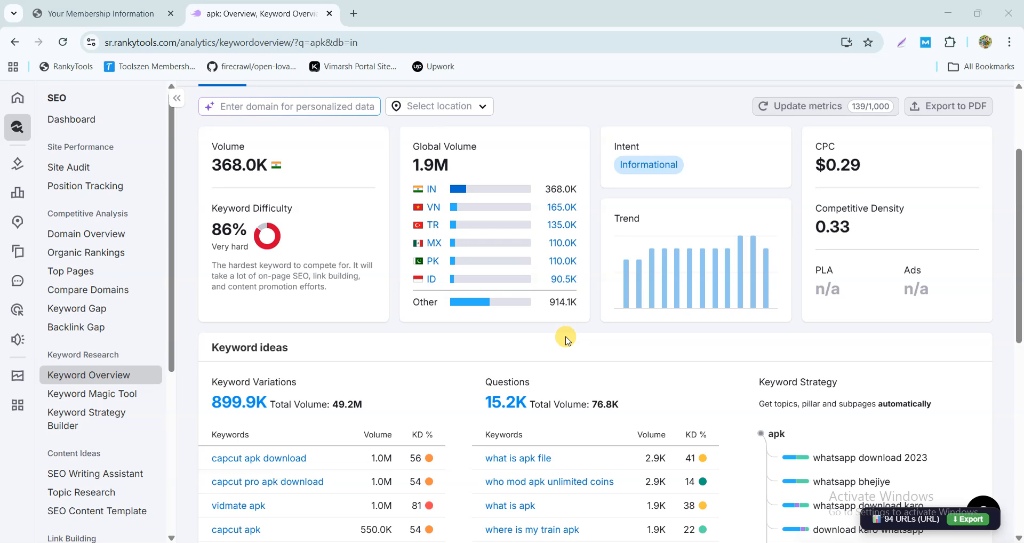
scroll(623, 196, up, 3)
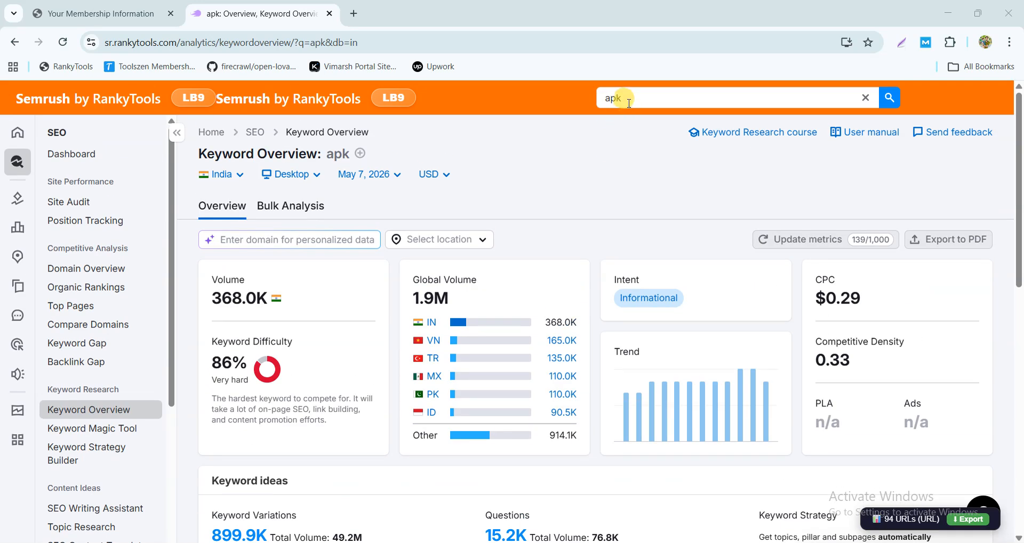
scroll(496, 320, down, 7)
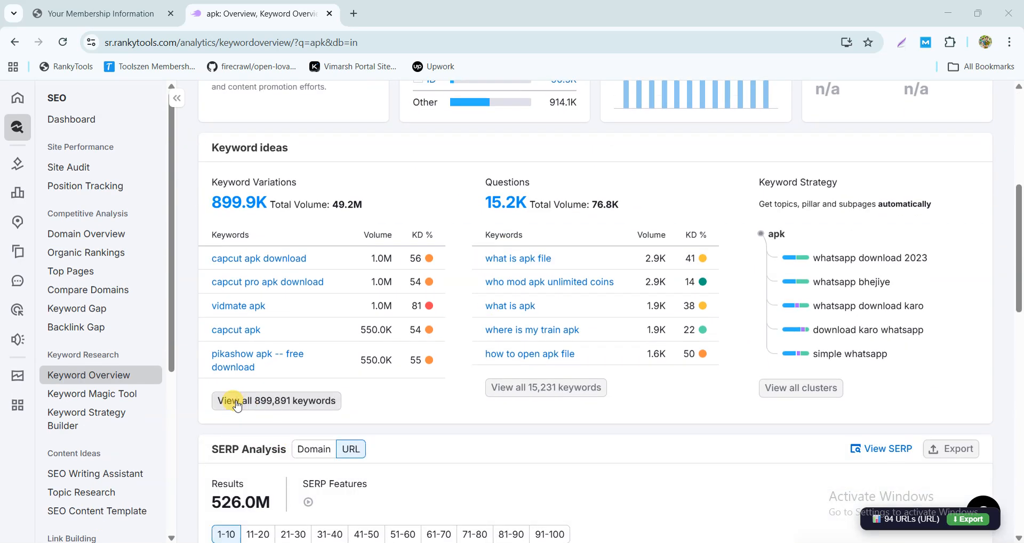
click(274, 406)
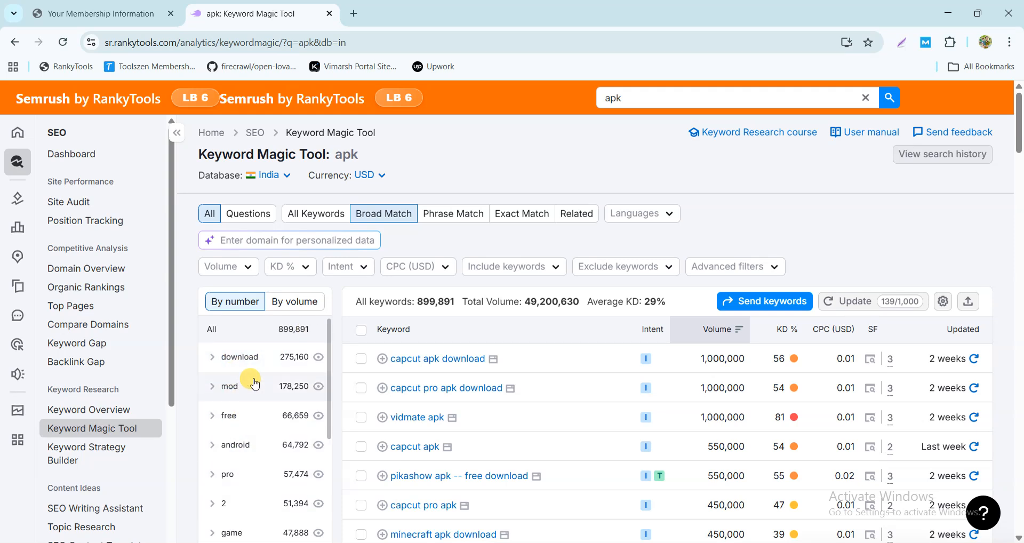
click(229, 389)
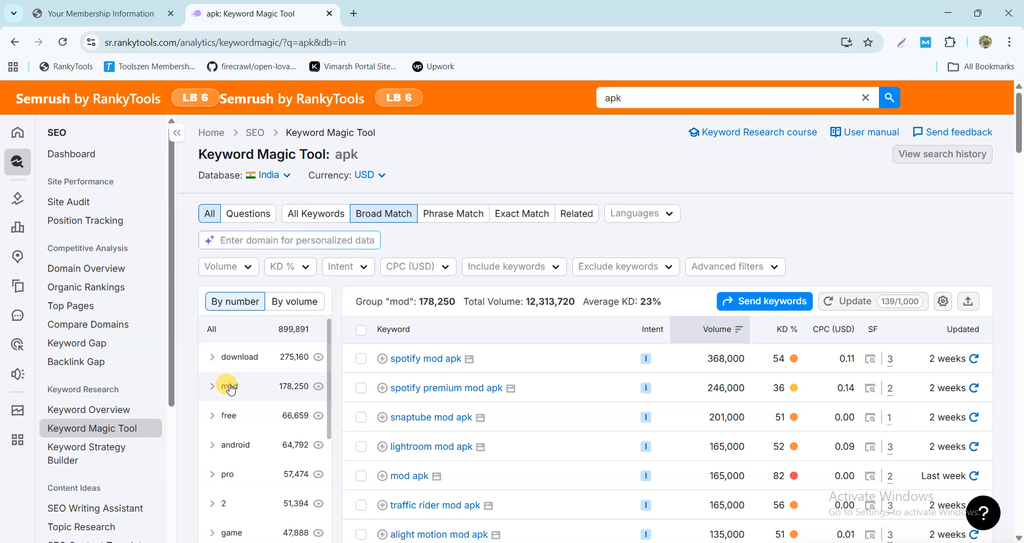
Filter the keyword list to a custom volume range starting from 5000.
click(238, 266)
click(232, 447)
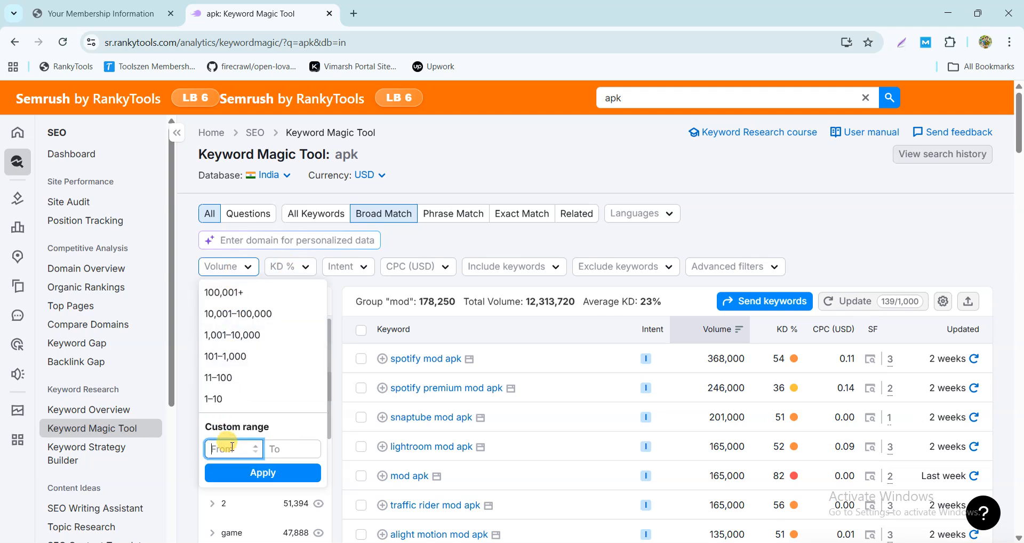
text(5000)
click(278, 481)
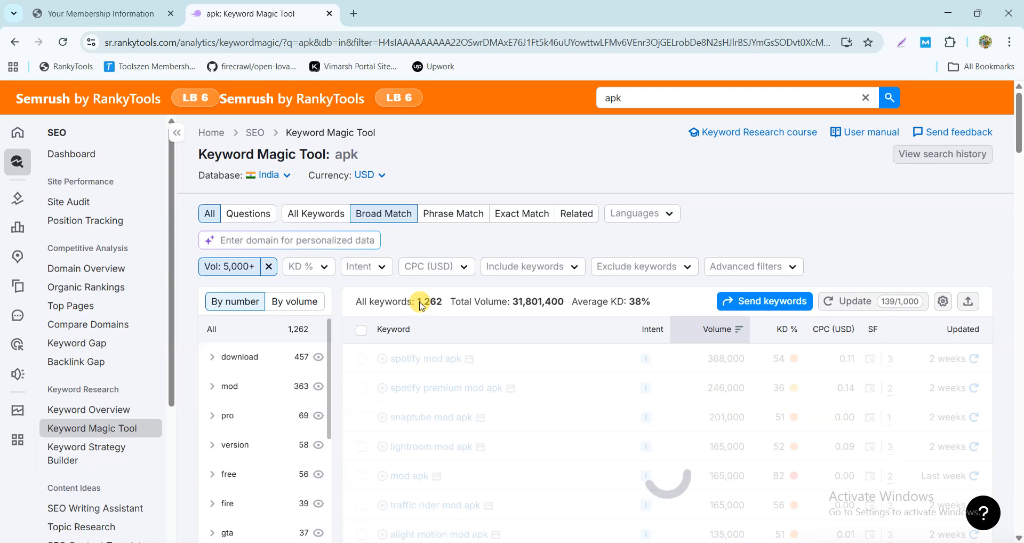
Limit the keyword difficulty to a custom range of up to 30%.
click(317, 265)
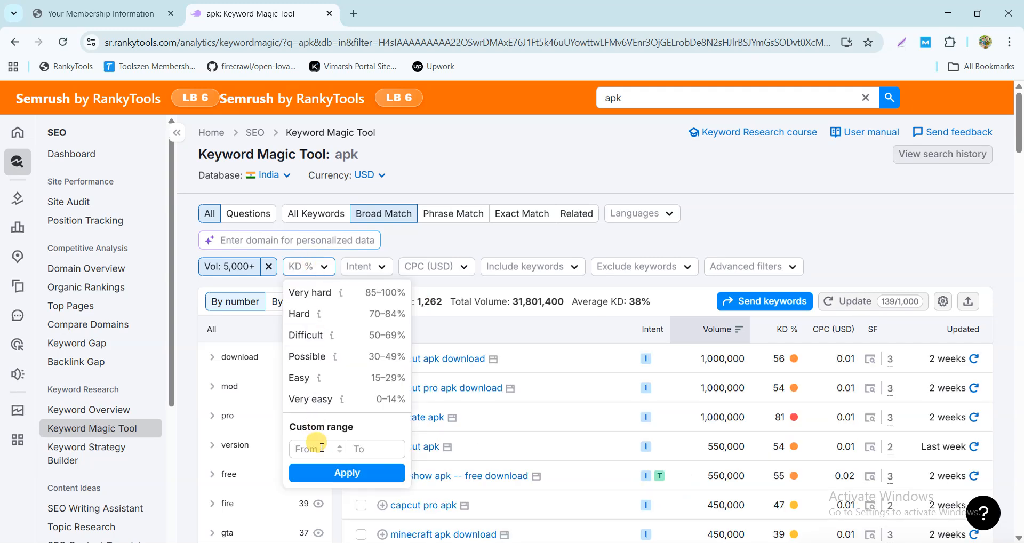
click(367, 447)
text(30)
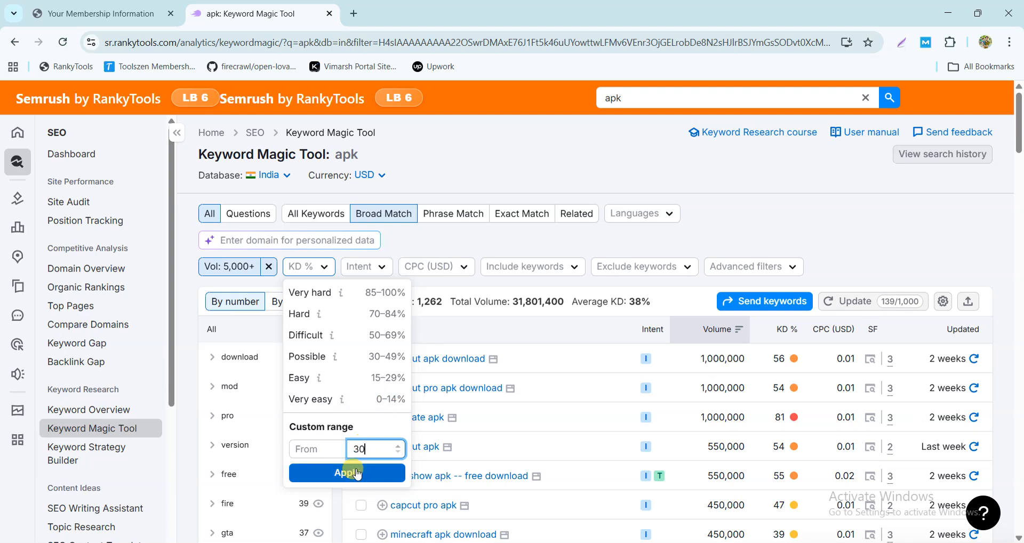
click(356, 473)
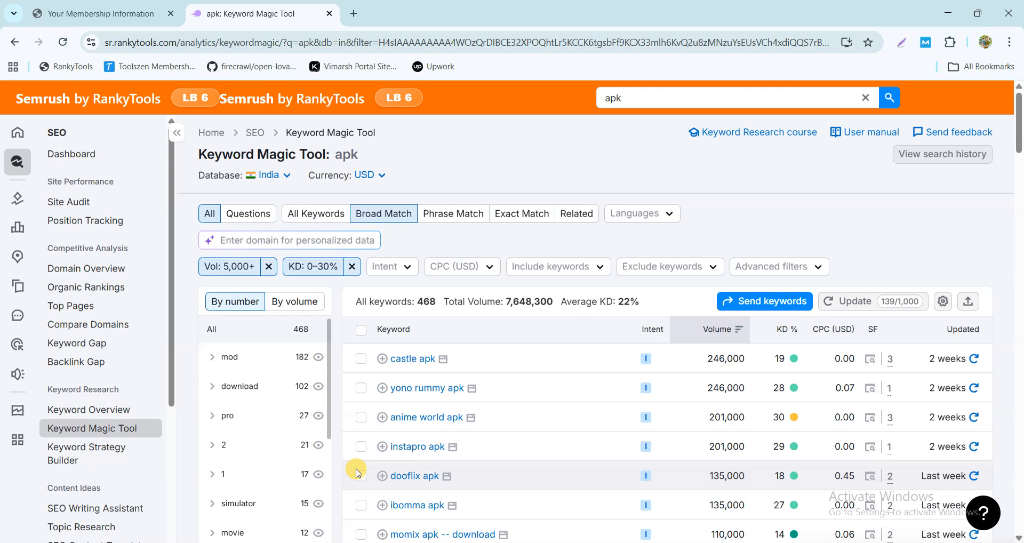
Open the keywords "yono rummy apk", "instapro apk" and "dooflix apk" in separate new browser tabs.
scroll(468, 449, down, 1)
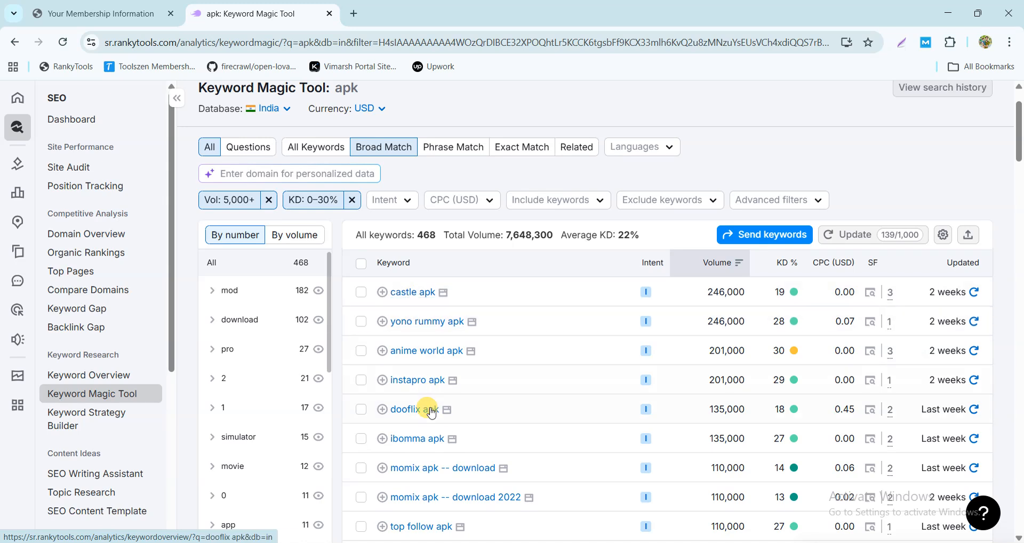
right_click(433, 323)
click(464, 339)
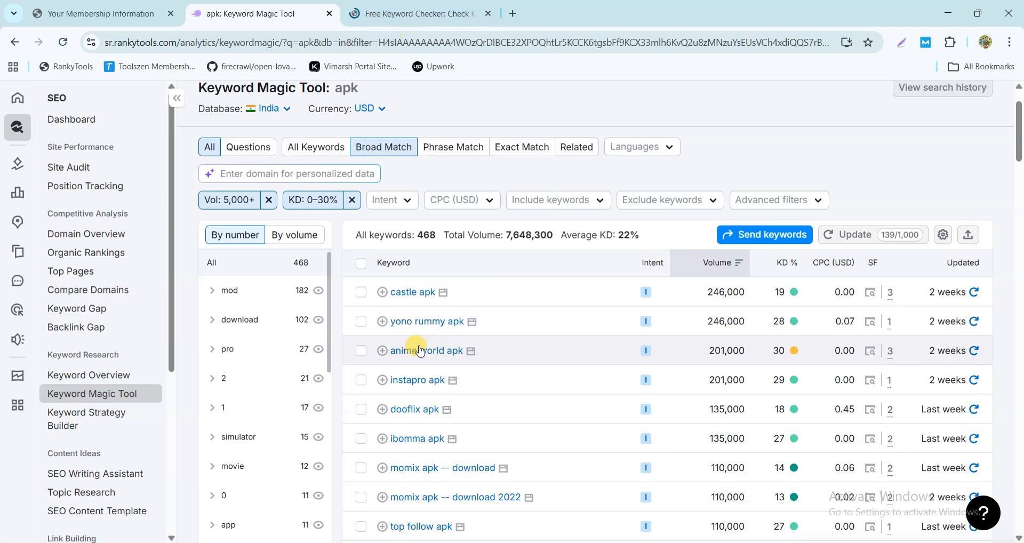
right_click(415, 380)
click(464, 213)
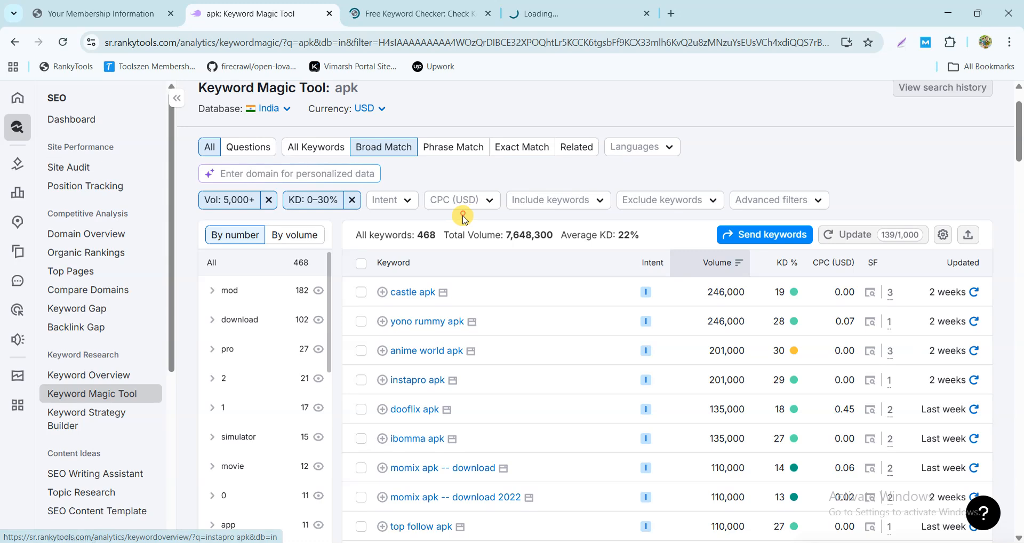
right_click(414, 415)
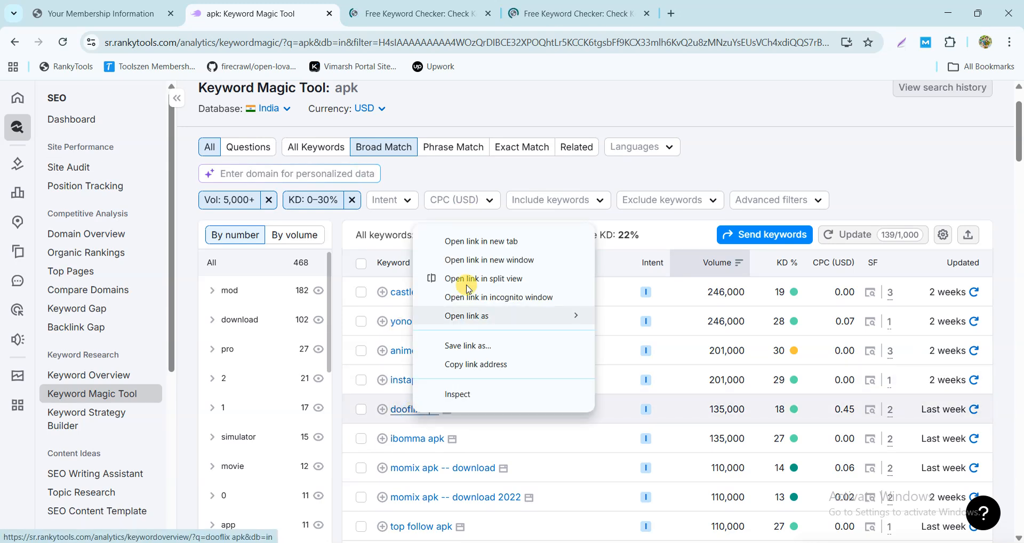
click(464, 239)
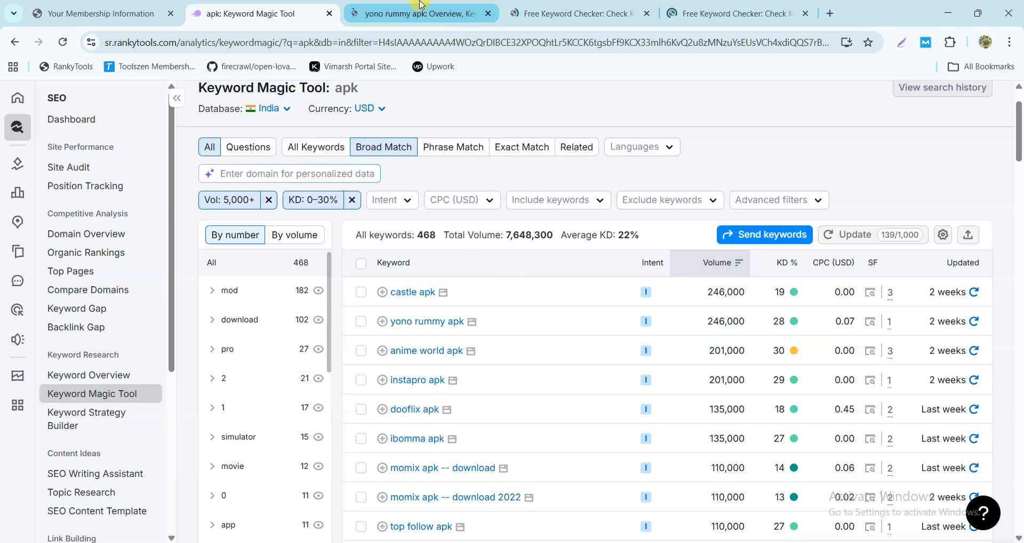
Examine the "yono rummy apk" overview, checking volume, difficulty and the authority, backlinks and traffic of its top ten ranking pages.
click(410, 14)
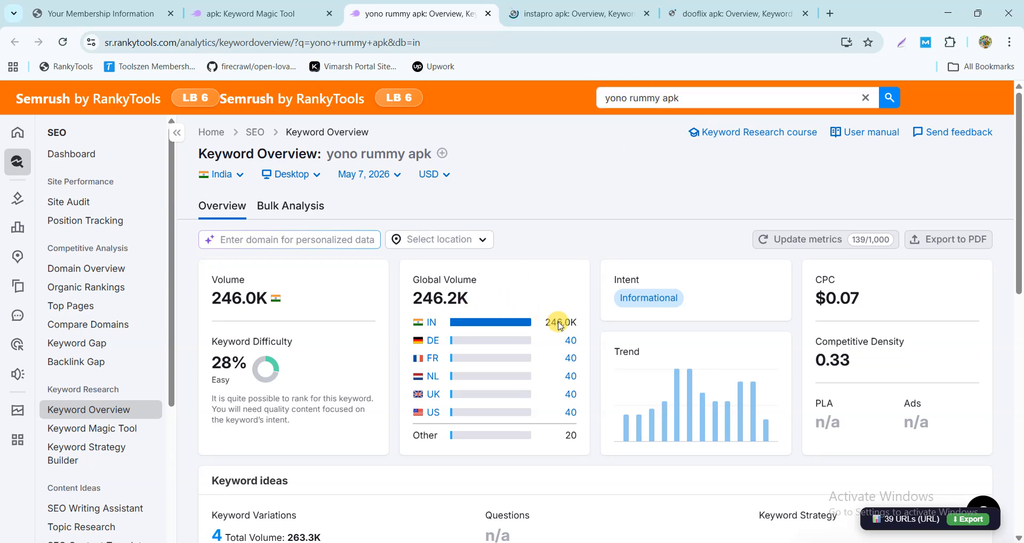
scroll(555, 312, down, 2)
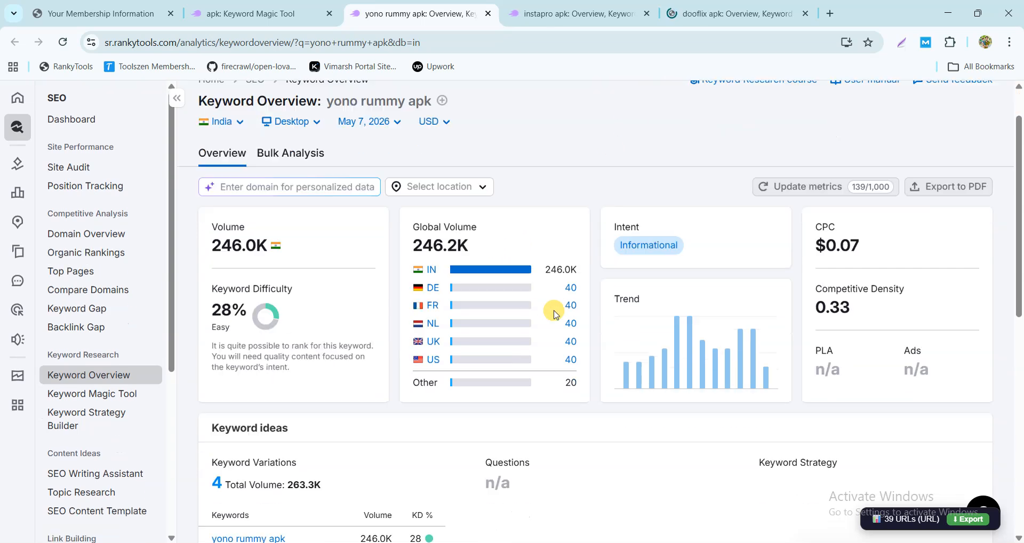
scroll(325, 323, down, 4)
scroll(324, 322, down, 4)
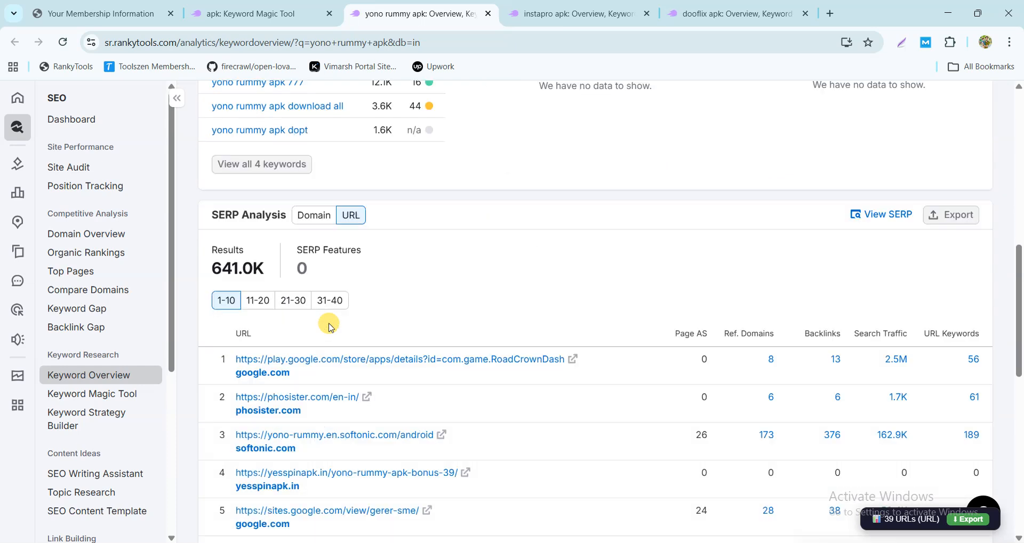
scroll(331, 327, down, 3)
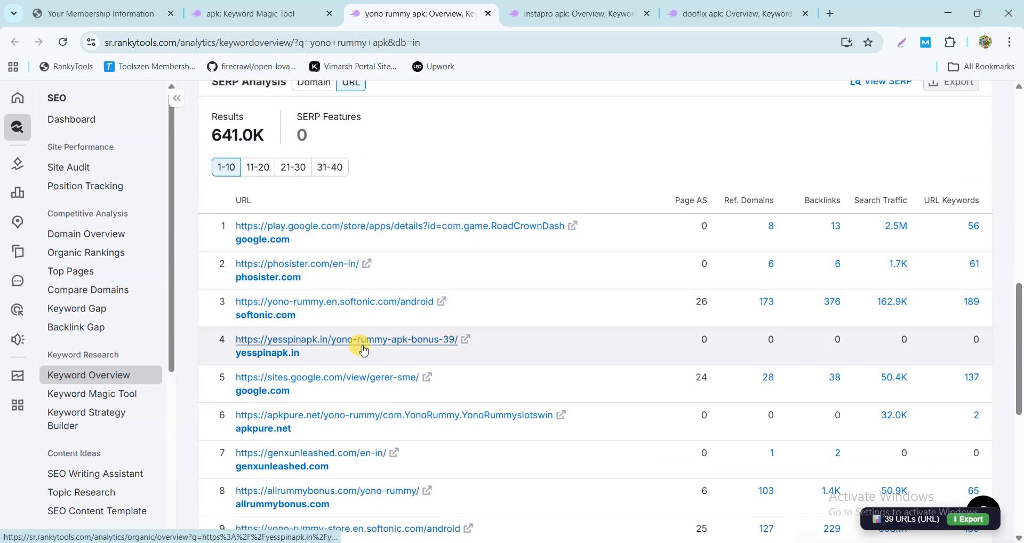
scroll(349, 391, down, 1)
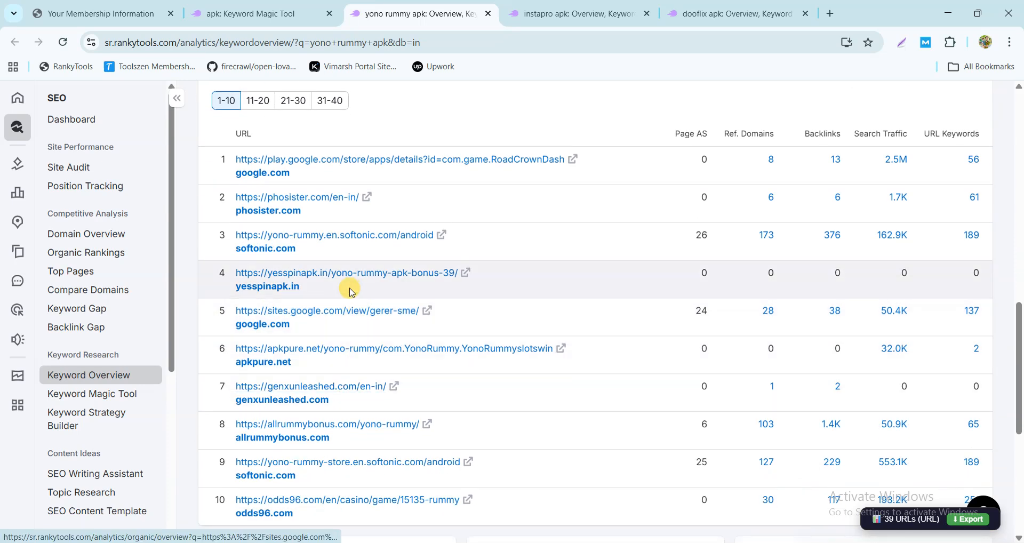
scroll(350, 291, up, 8)
drag(683, 98, 564, 94)
scroll(459, 315, down, 15)
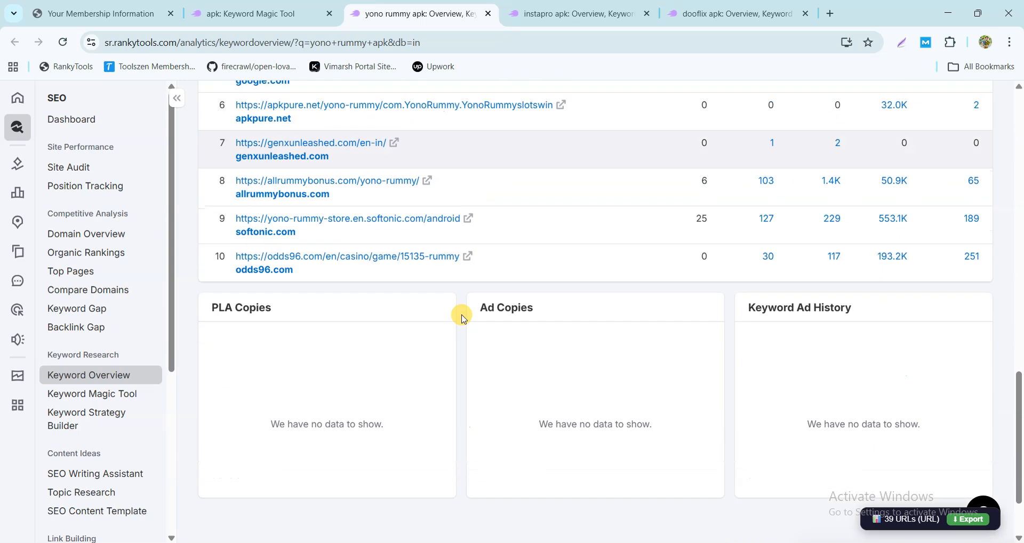
scroll(470, 312, up, 3)
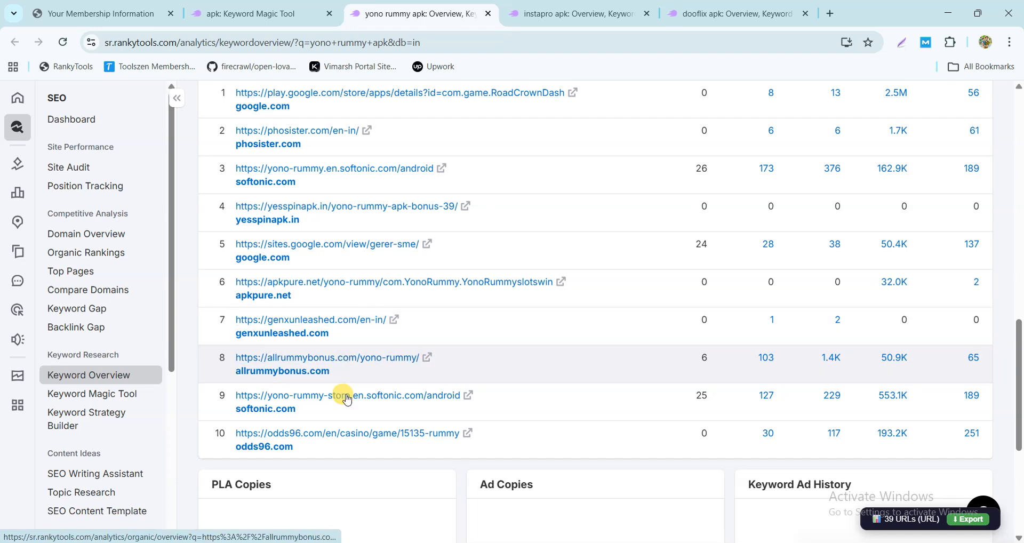
scroll(389, 400, up, 3)
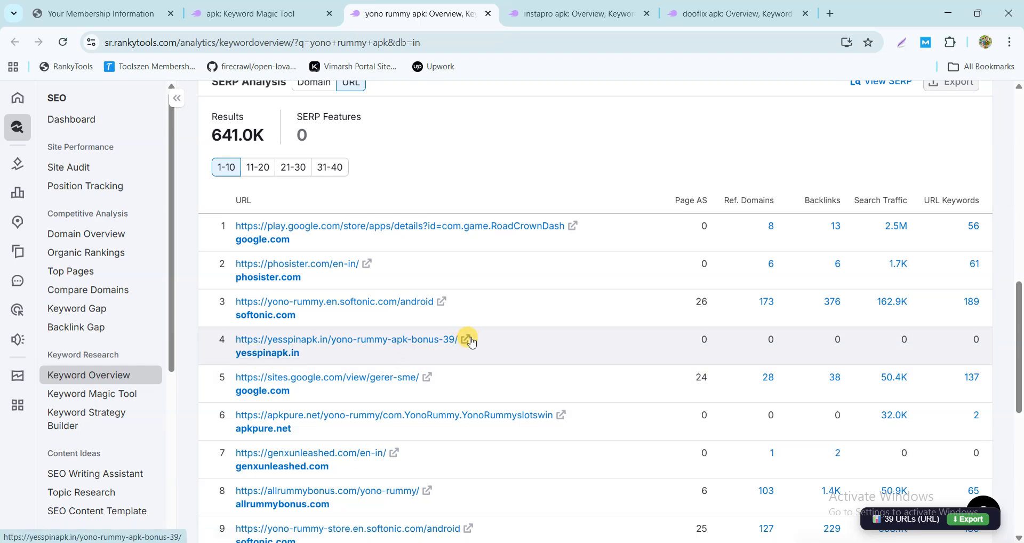
Check the metrics of the yesspinapk.in result, visit its ranking page and return to the keyword overview.
drag(694, 339, 980, 344)
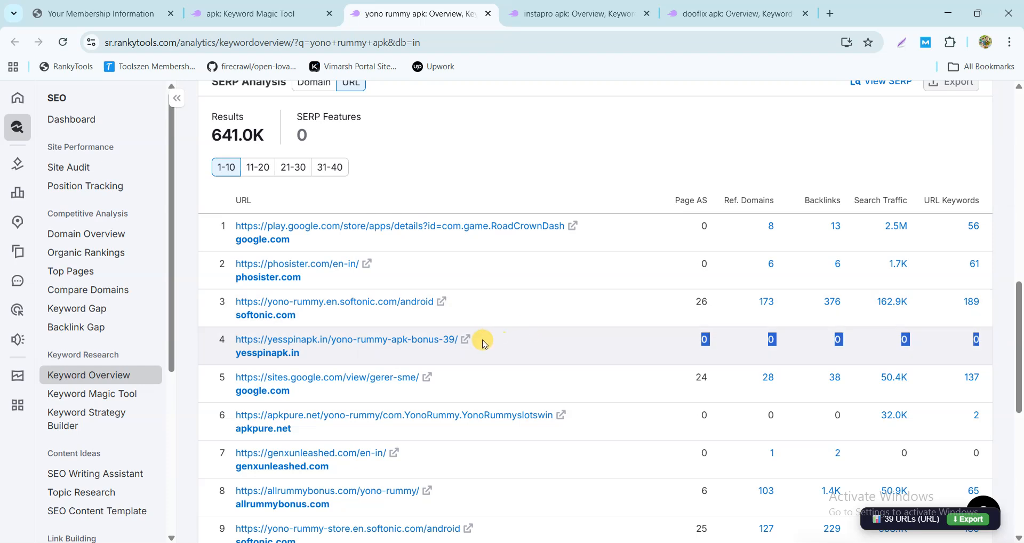
click(466, 340)
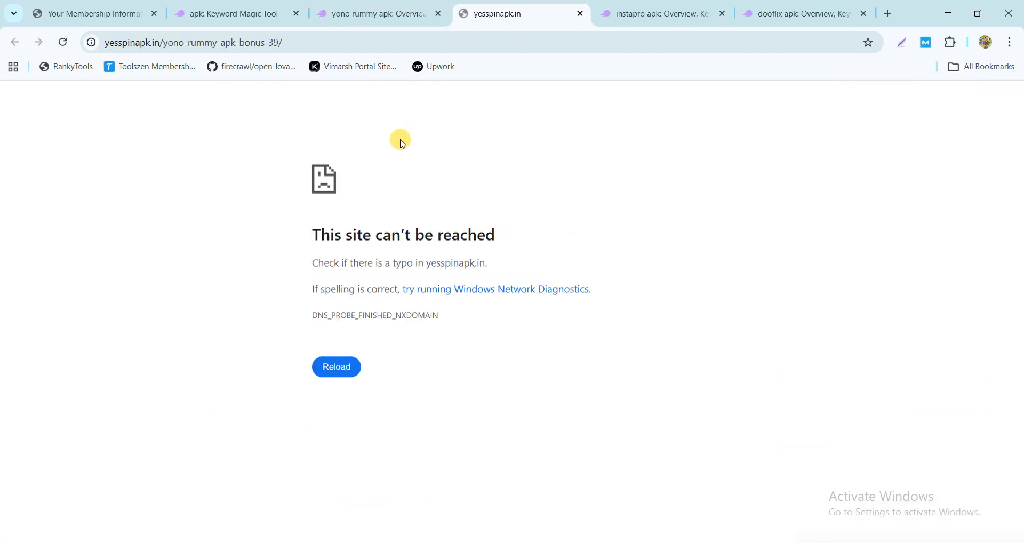
click(377, 16)
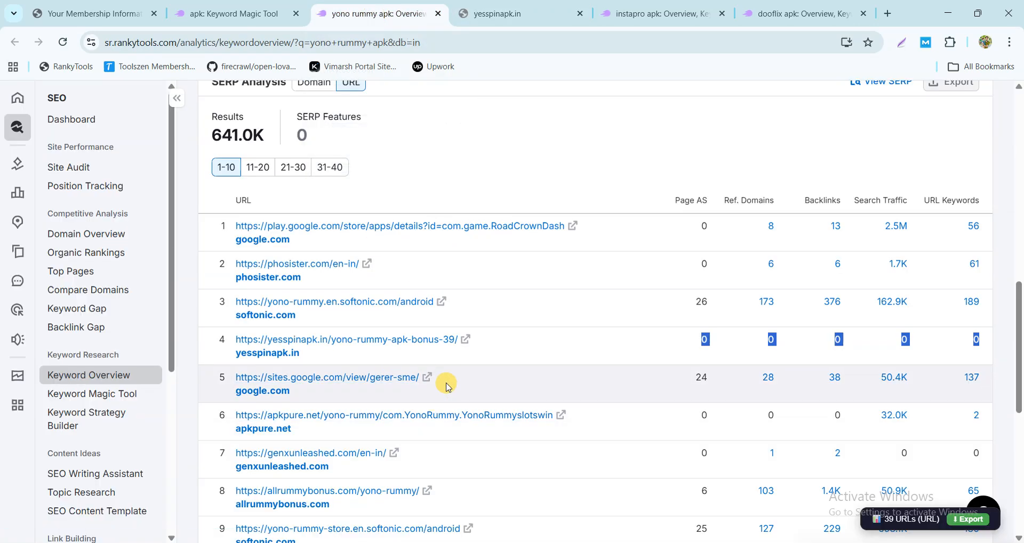
Visit the phosister.com ranking page, look through its content and return to the remaining SERP results for "yono rummy apk".
click(366, 264)
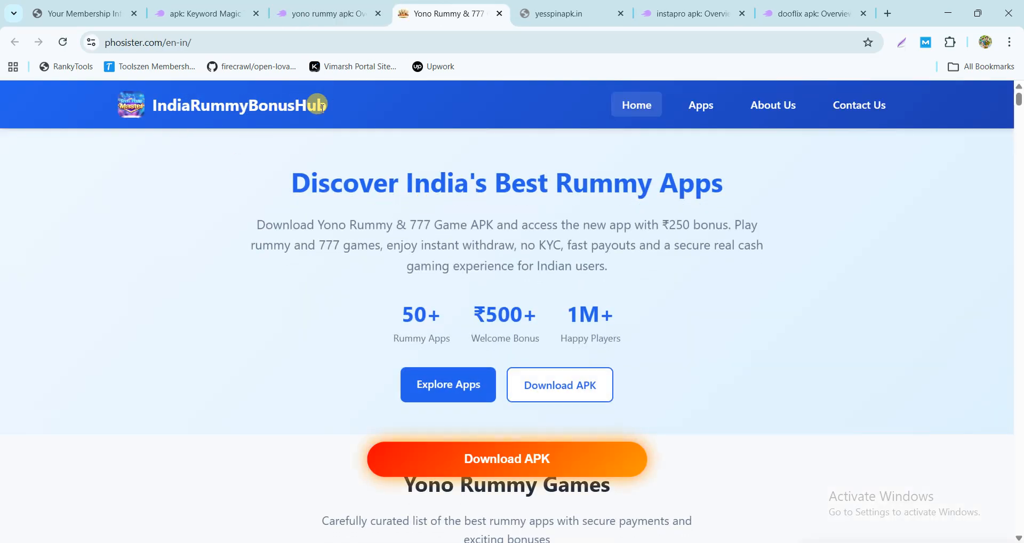
scroll(507, 299, down, 5)
scroll(505, 308, down, 15)
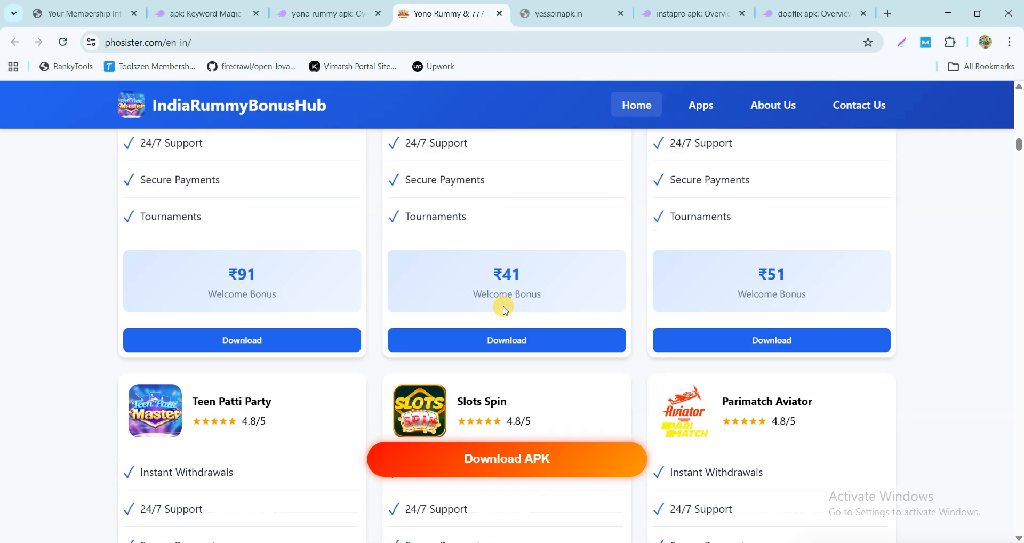
click(325, 14)
scroll(263, 298, down, 5)
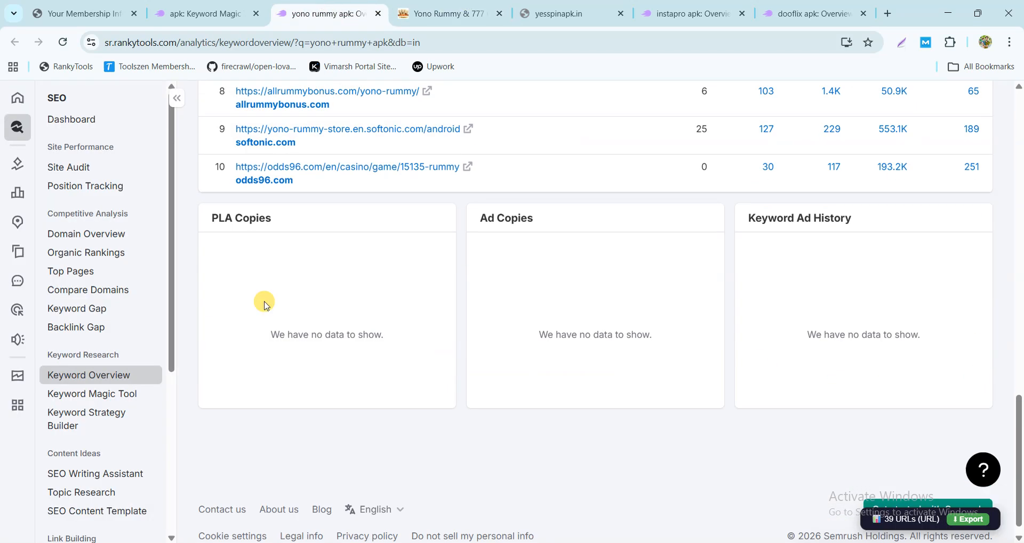
scroll(319, 231, up, 2)
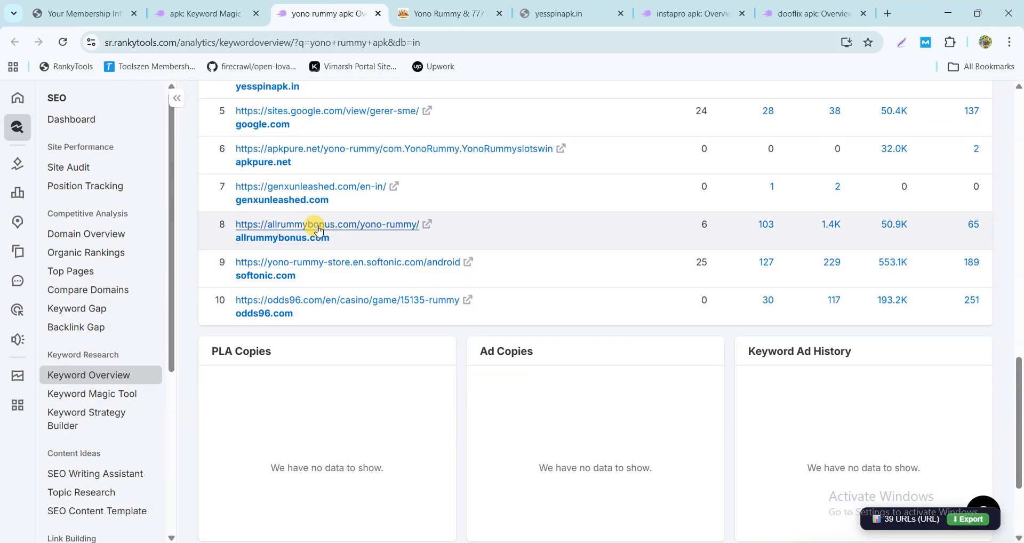
Visit the allrummybonus.com/yono-rummy/ ranking page, look through its content and return to the keyword overview.
click(427, 225)
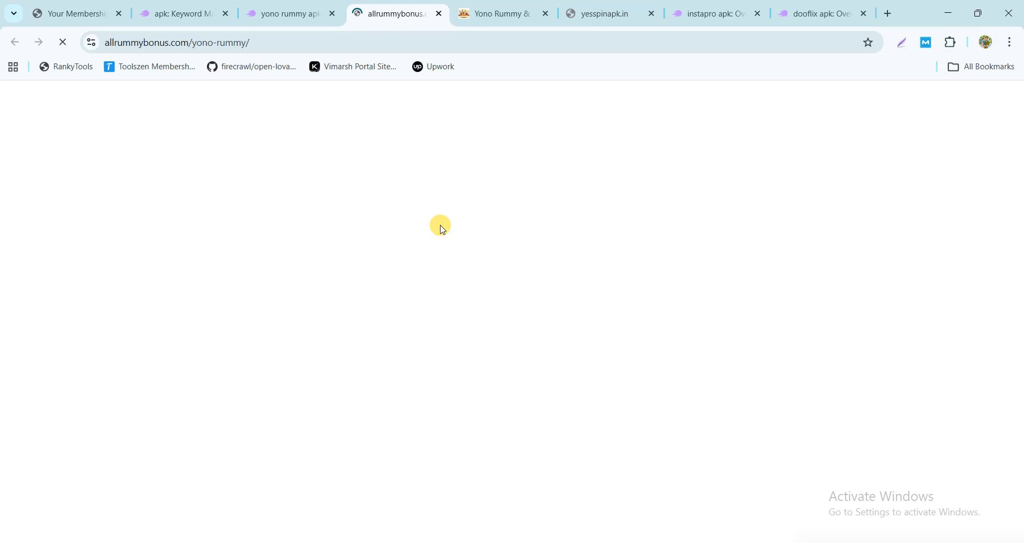
scroll(441, 225, down, 20)
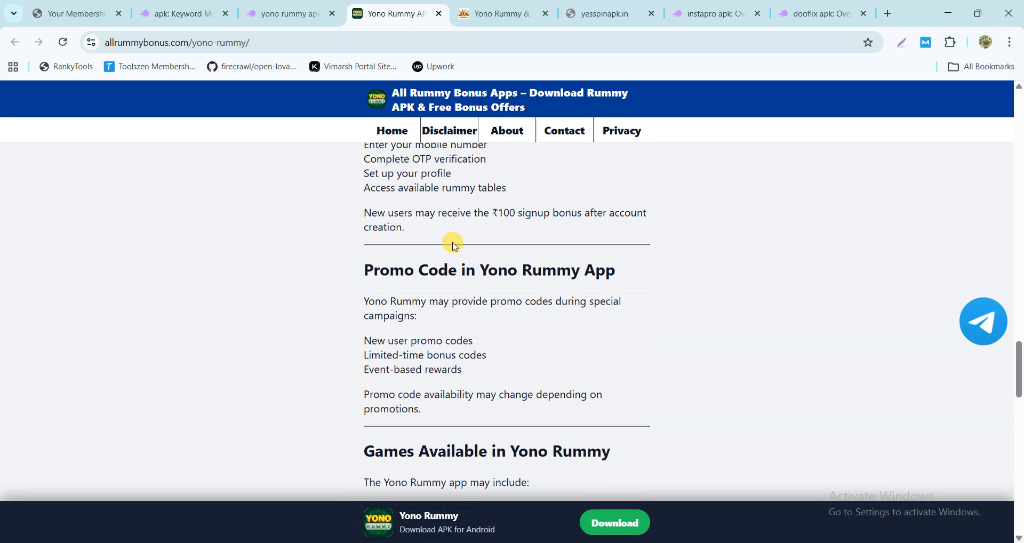
scroll(453, 245, up, 20)
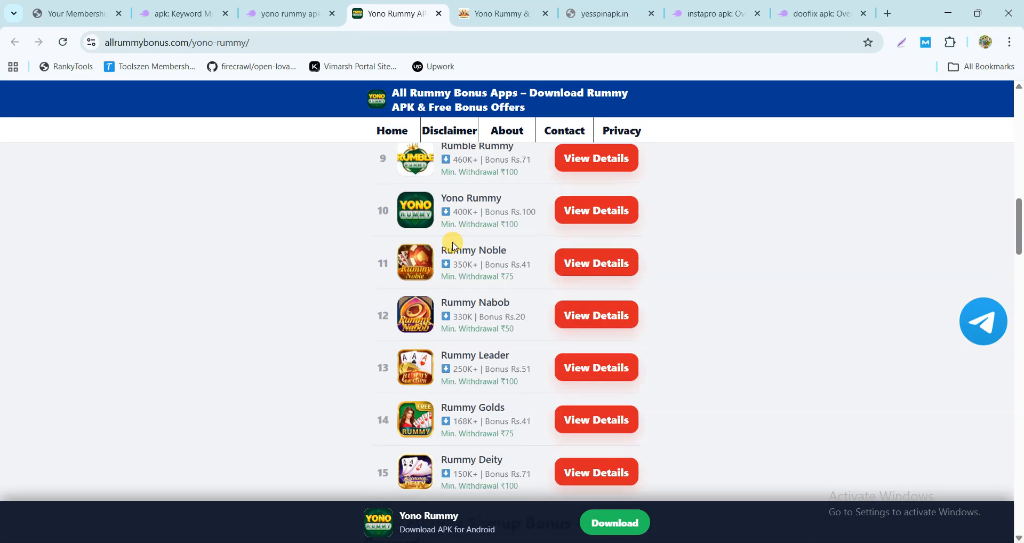
click(286, 13)
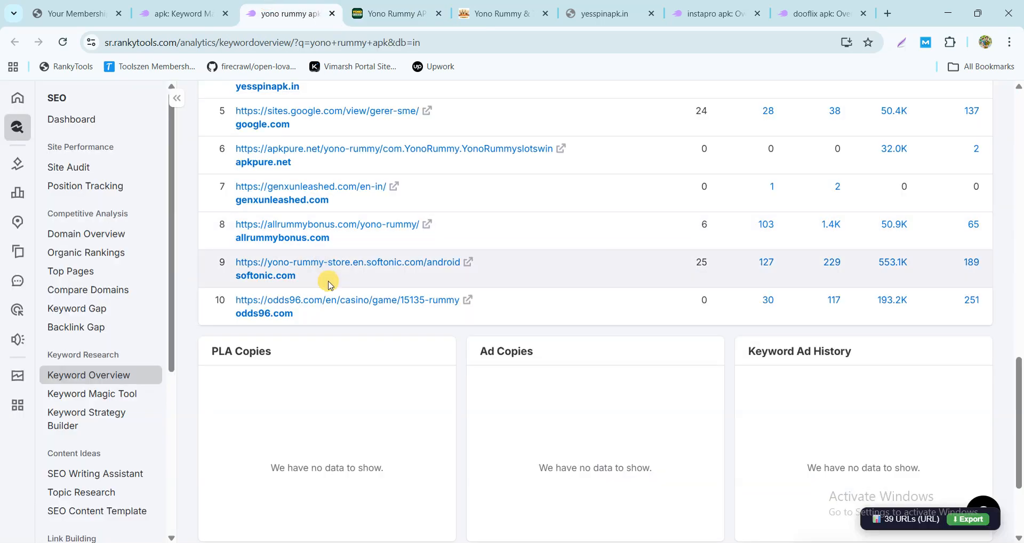
Review the volume, difficulty, trend and keyword variations in the "yono rummy apk" overview.
scroll(325, 283, up, 10)
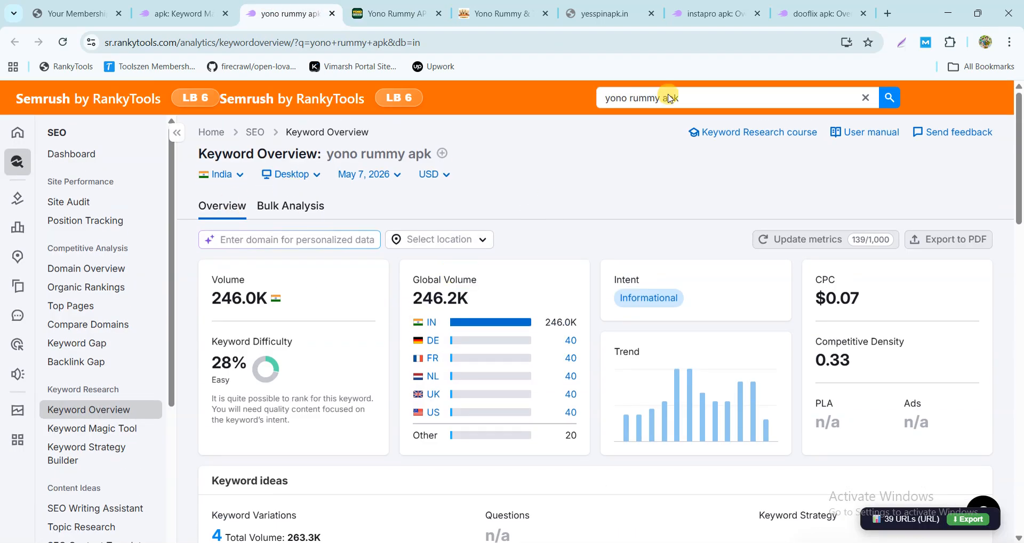
click(690, 99)
drag(690, 99, 587, 98)
scroll(468, 268, down, 5)
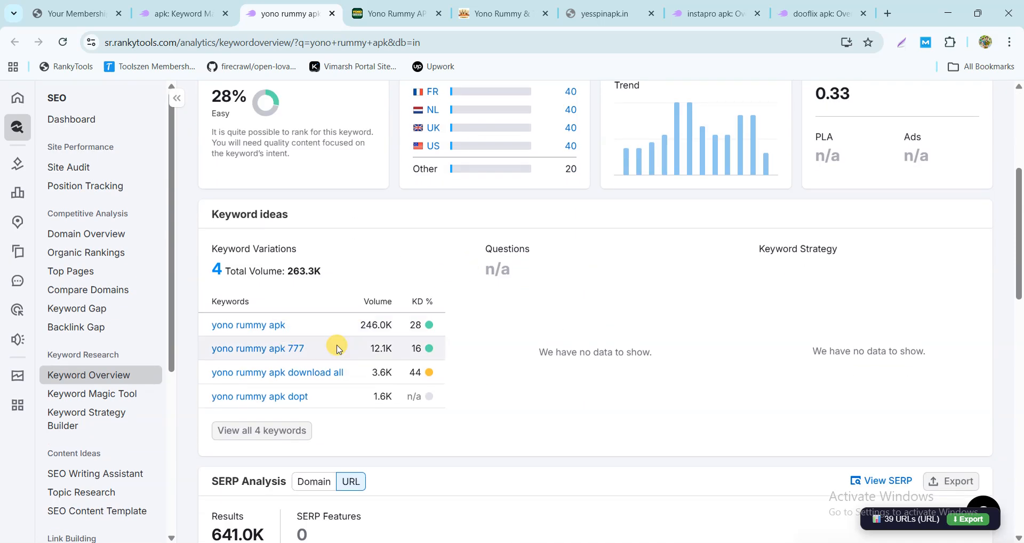
scroll(337, 347, up, 2)
scroll(267, 357, down, 2)
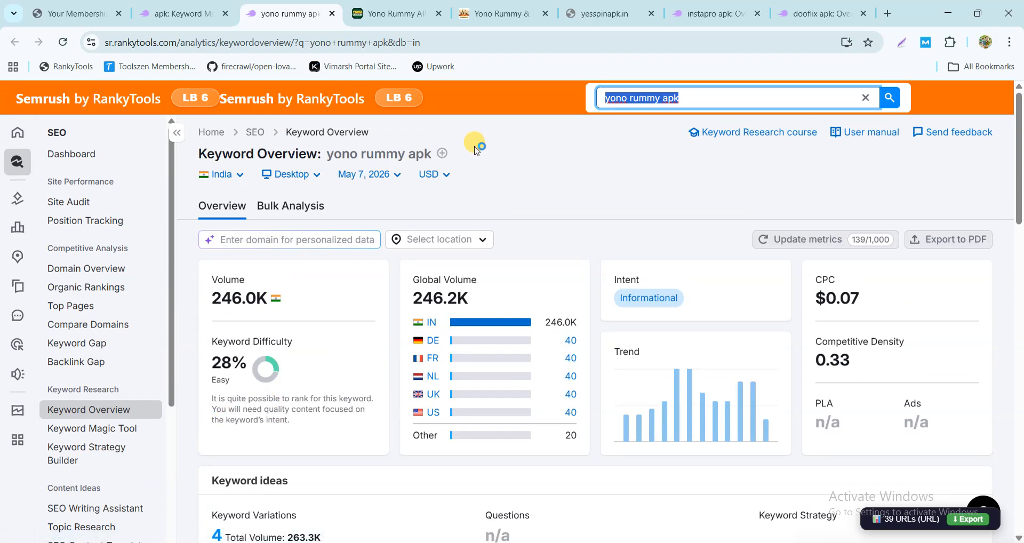
Copy the allrummybonus.com/yono-rummy/ page address and run a worldwide Domain Overview on it.
click(392, 13)
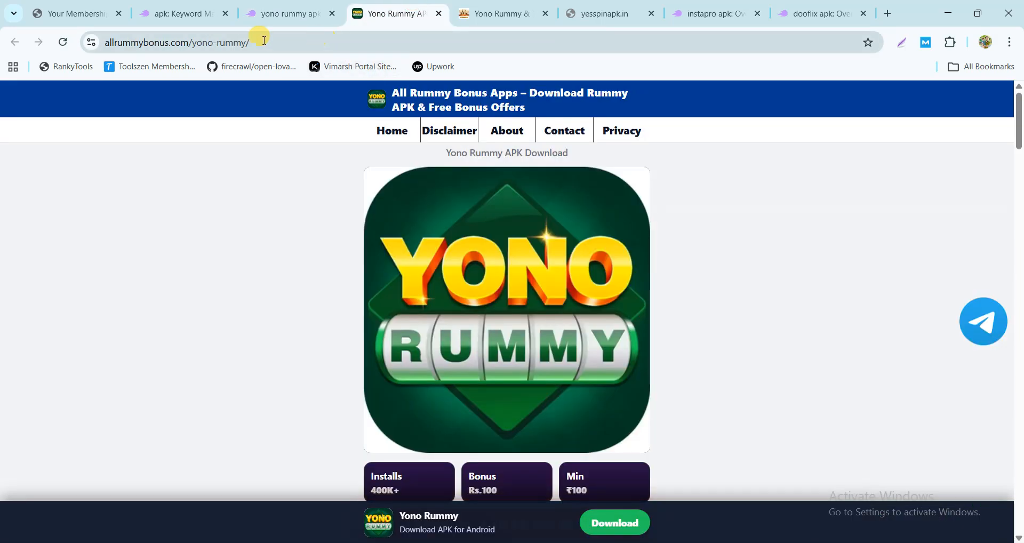
right_click(337, 42)
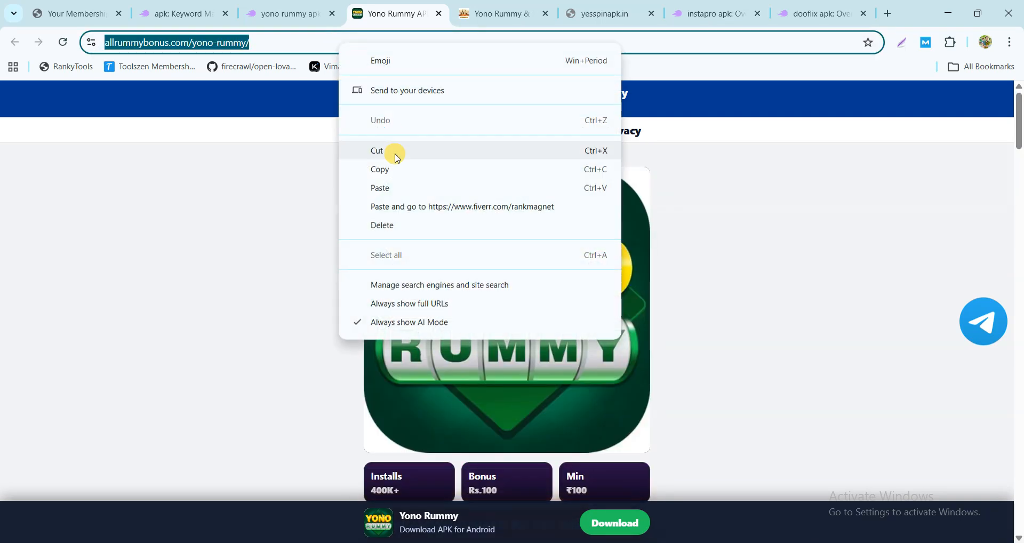
click(396, 170)
click(139, 9)
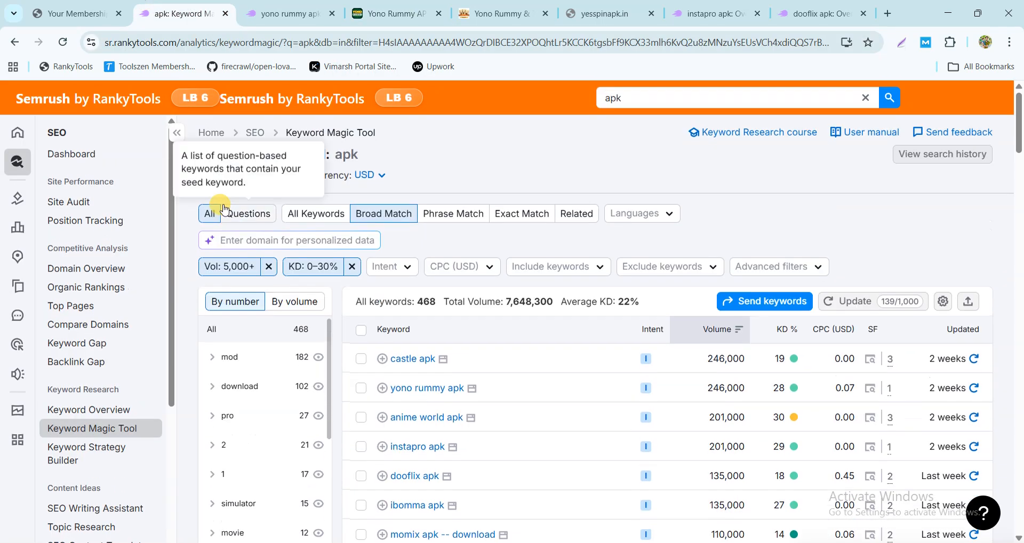
click(110, 272)
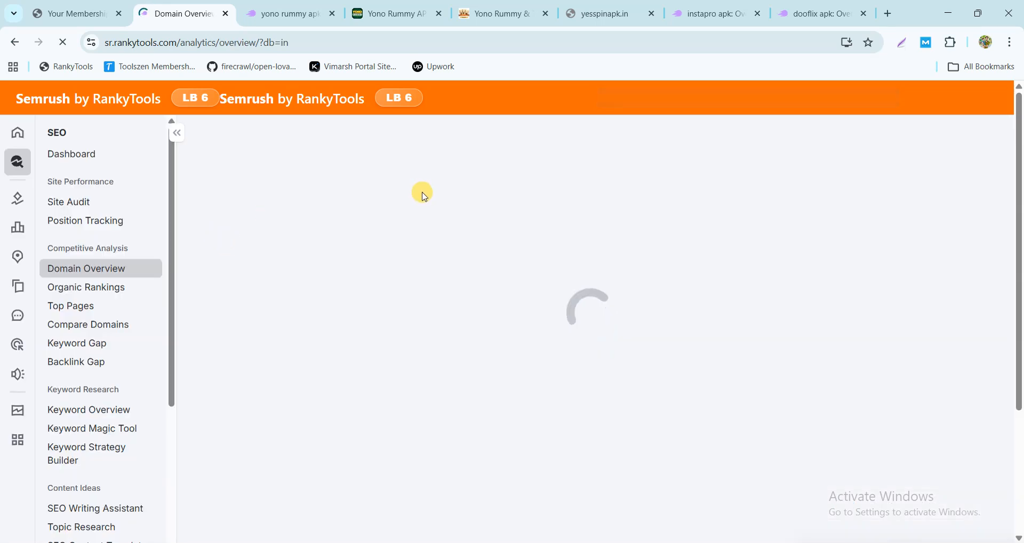
key(ctrl+v)
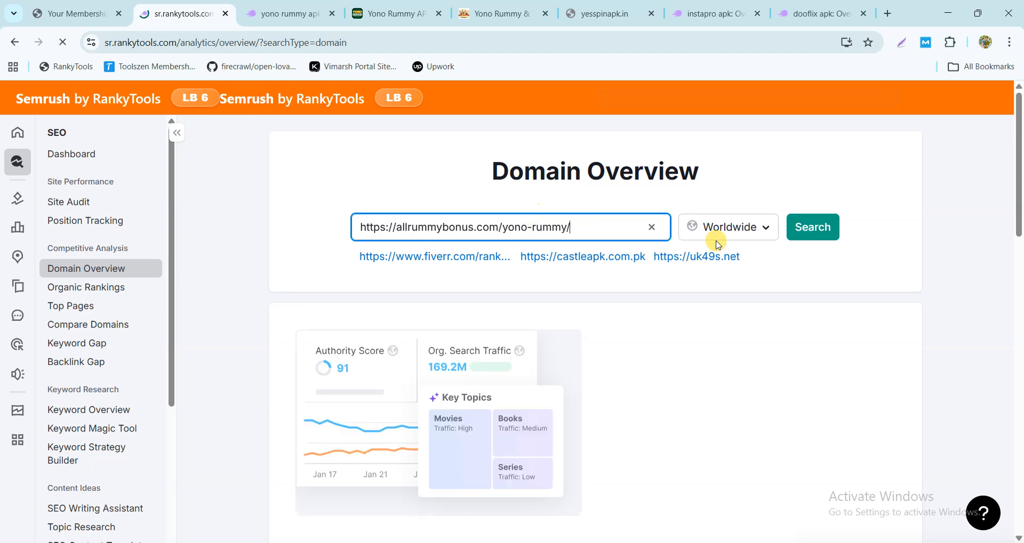
click(817, 228)
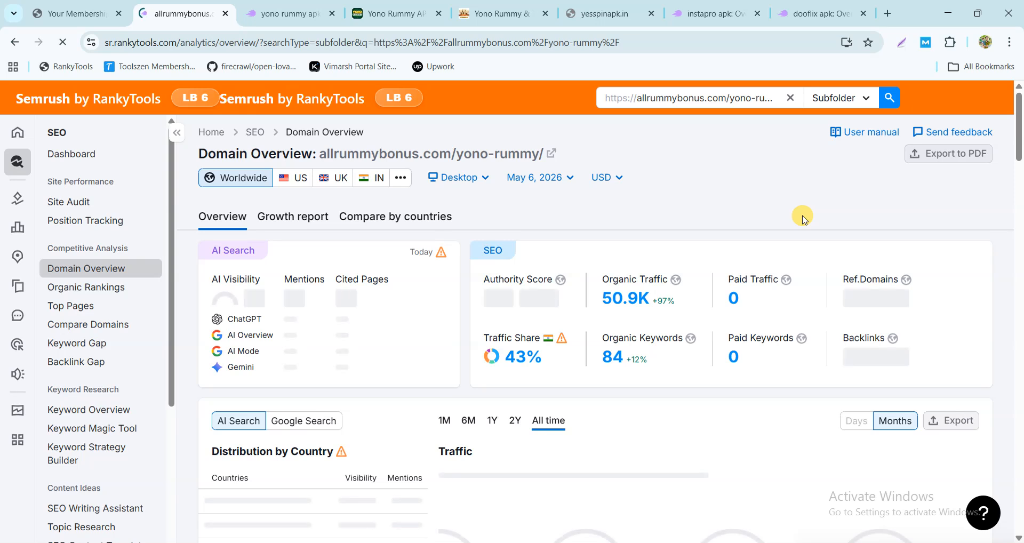
Examine the page's all-time traffic and keyword growth, plus the position and volume of "yono rummy apk" among its top organic keywords.
scroll(803, 219, down, 3)
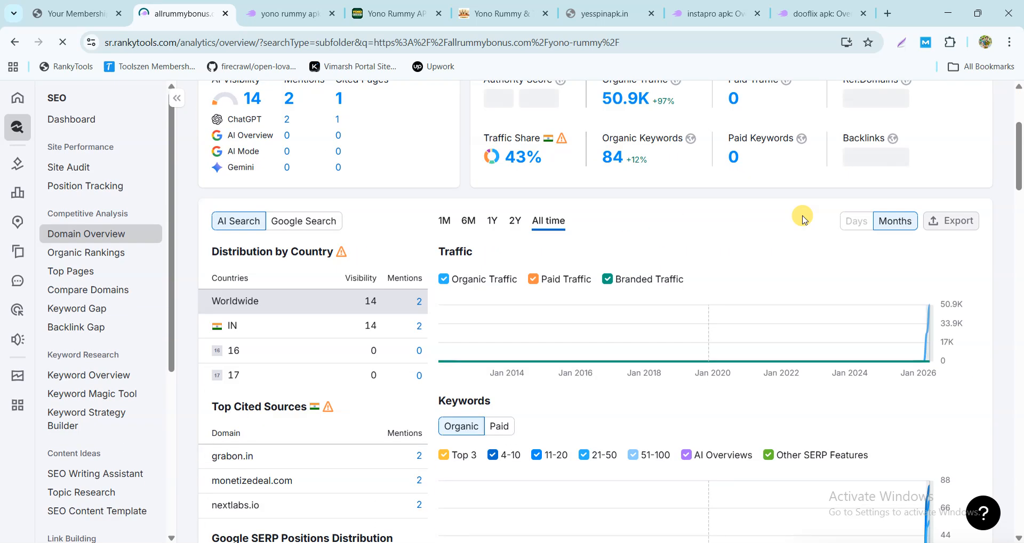
mouse_move(927, 362)
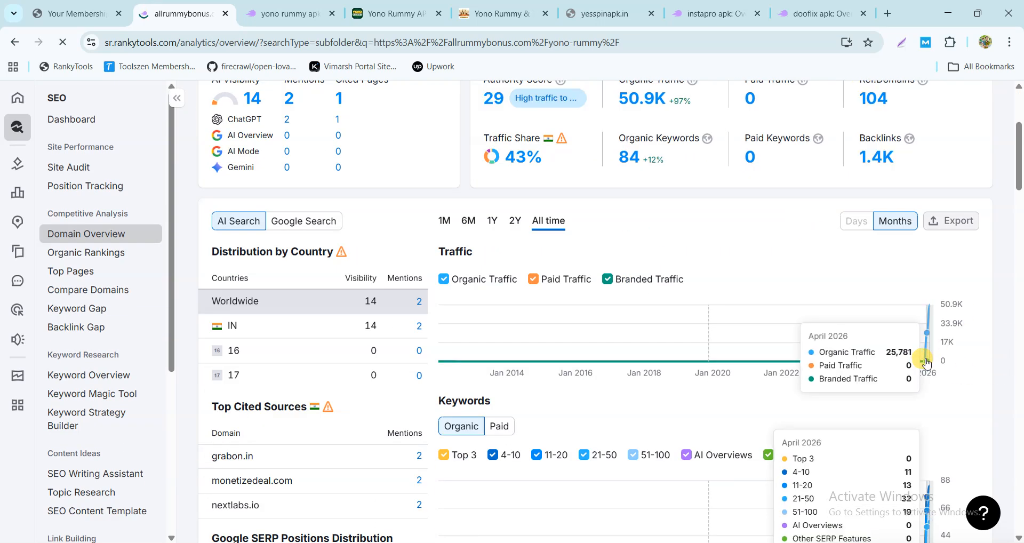
scroll(927, 363, down, 5)
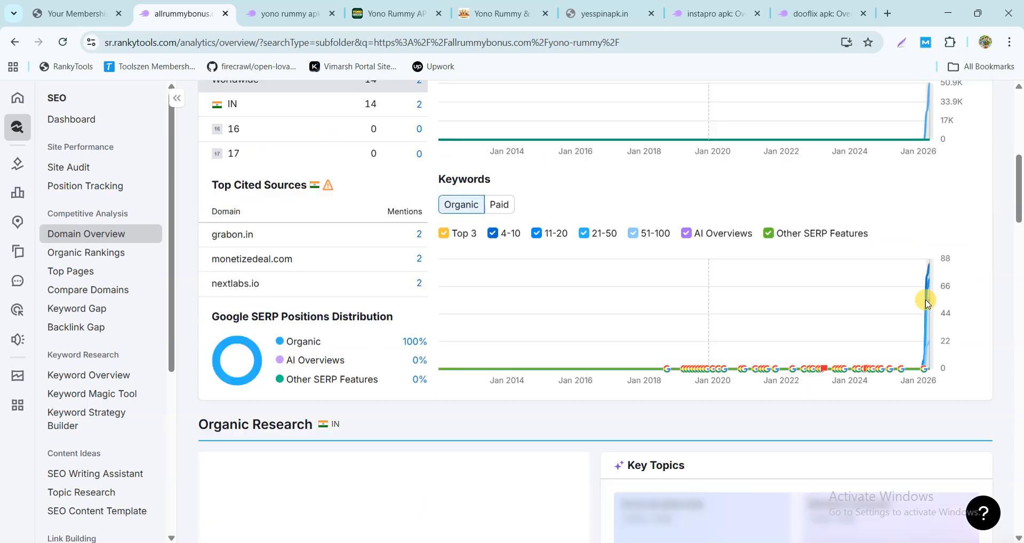
scroll(924, 324, down, 8)
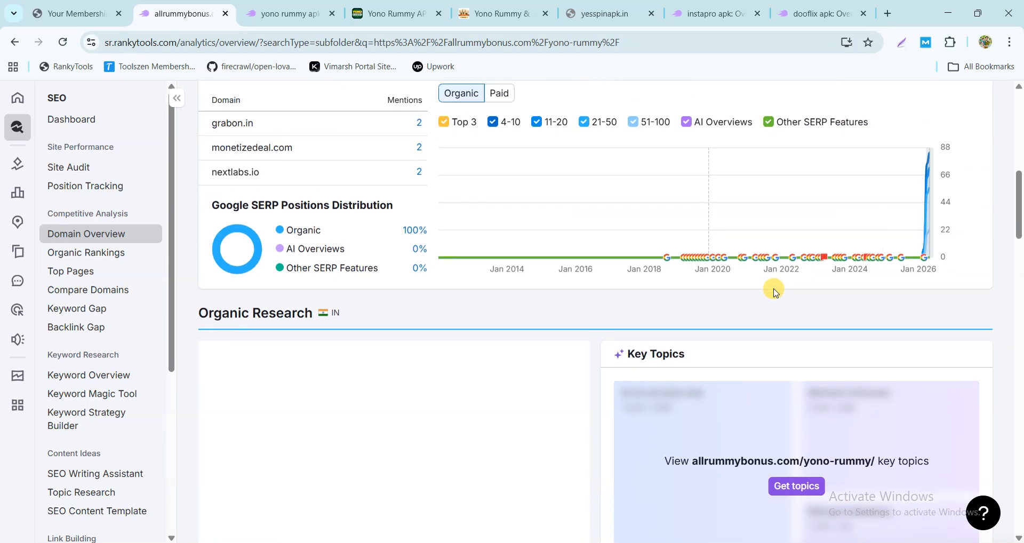
scroll(606, 288, down, 3)
scroll(475, 269, up, 4)
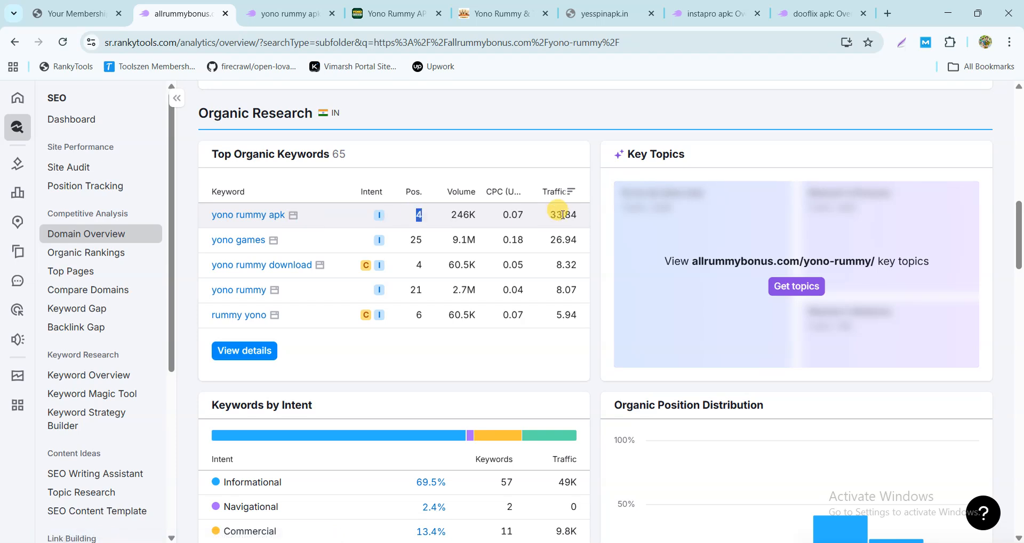
double_click(451, 214)
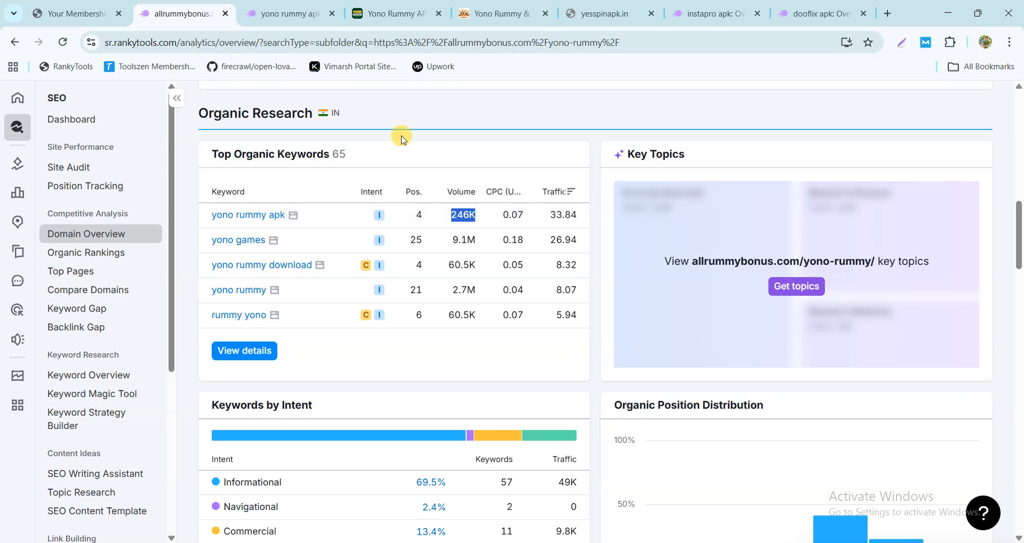
Copy the allrummybonus.com/yono-rummy/ address again and open it in a new tab of the other browser window.
click(392, 14)
click(313, 45)
right_click(313, 45)
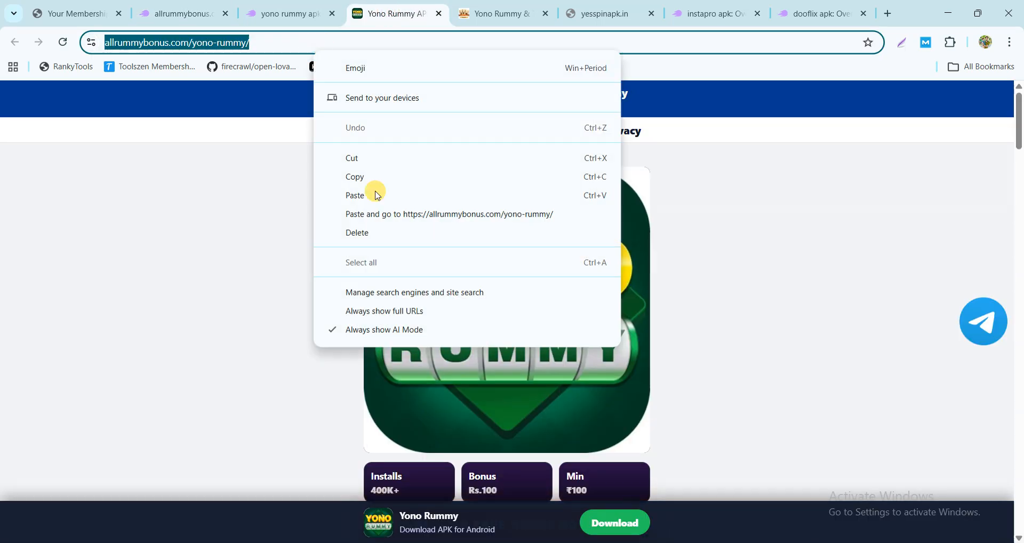
click(373, 177)
key(alt+Tab)
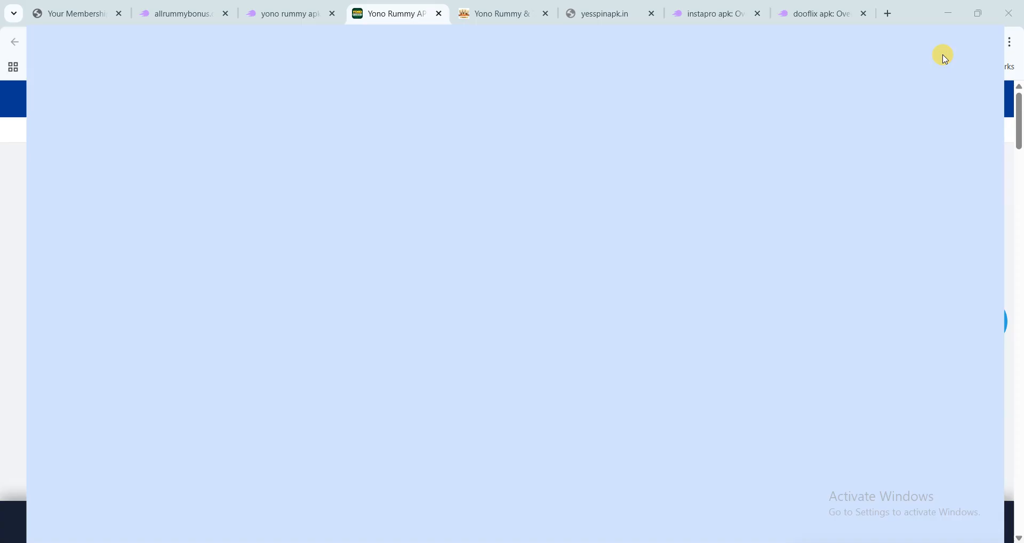
click(888, 13)
right_click(586, 41)
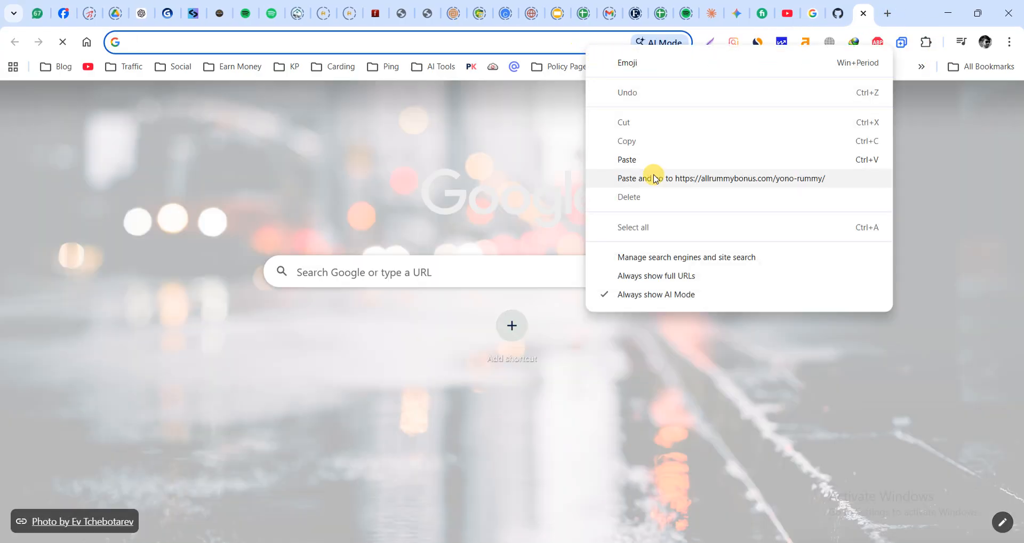
click(652, 175)
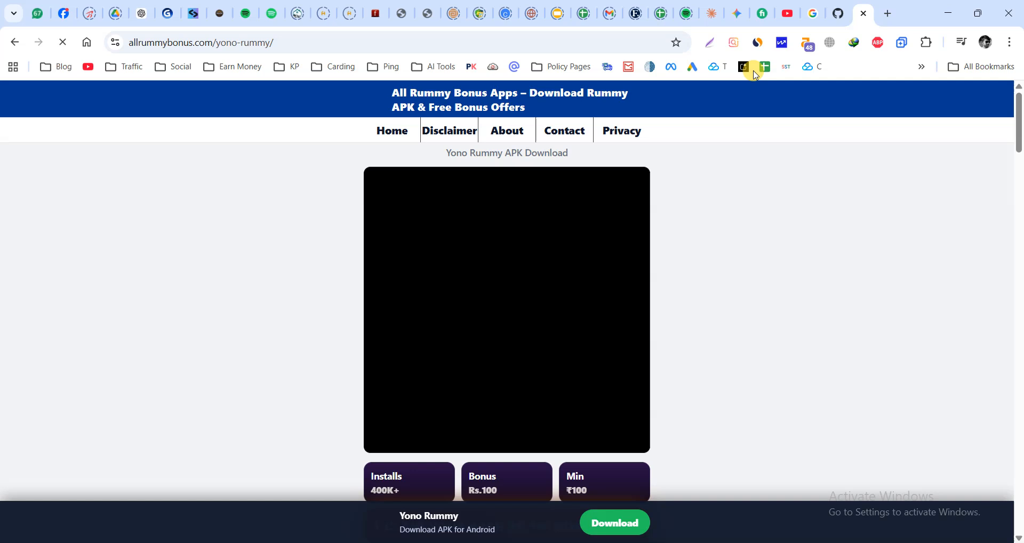
Check allrummybonus.com in the Similarweb extension, inspecting its monthly visits from February to April 2026.
click(760, 44)
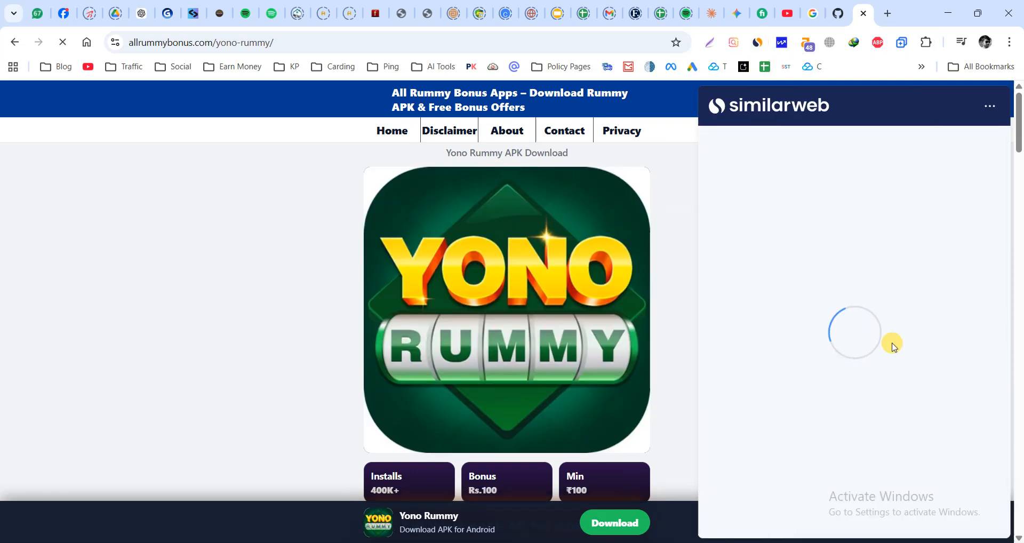
mouse_move(981, 249)
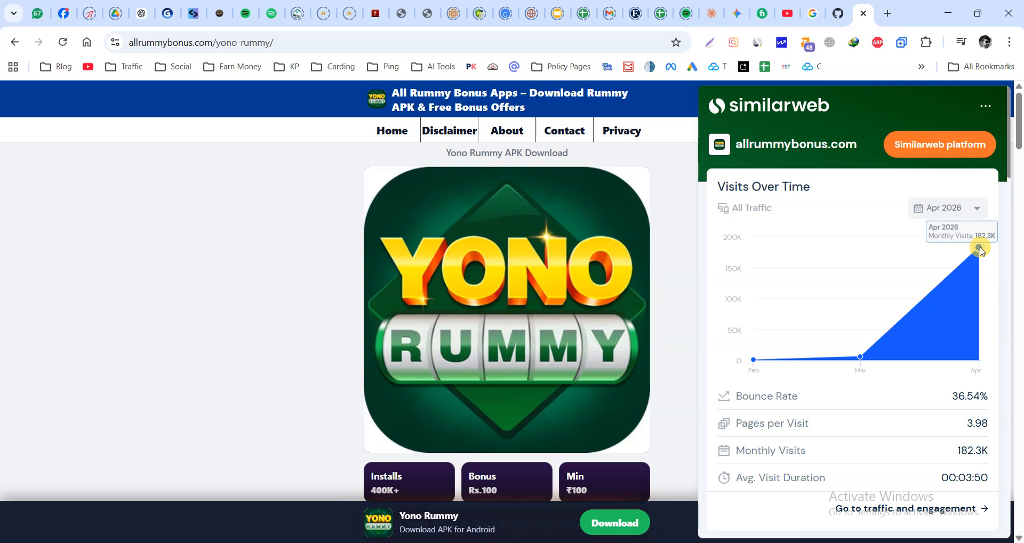
mouse_move(878, 361)
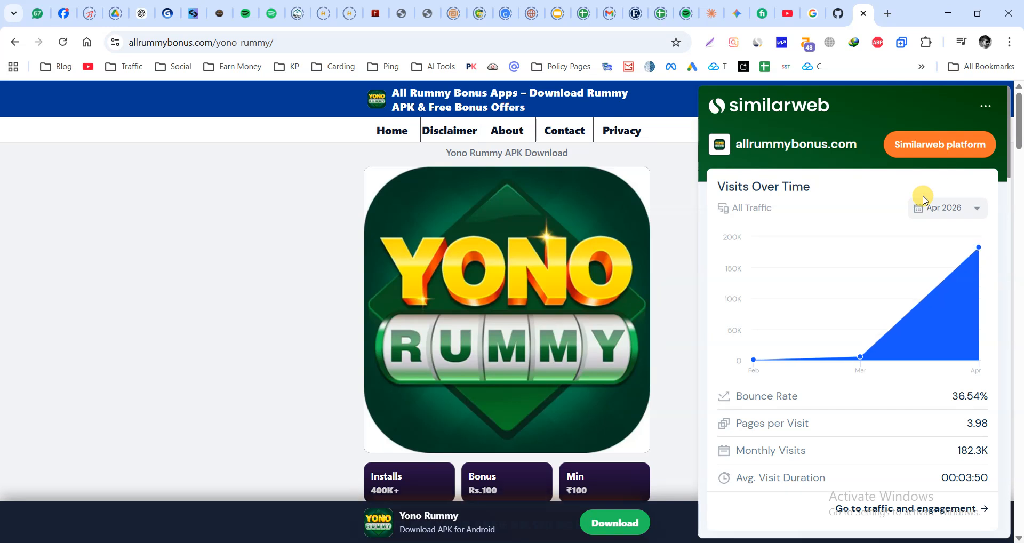
mouse_move(741, 542)
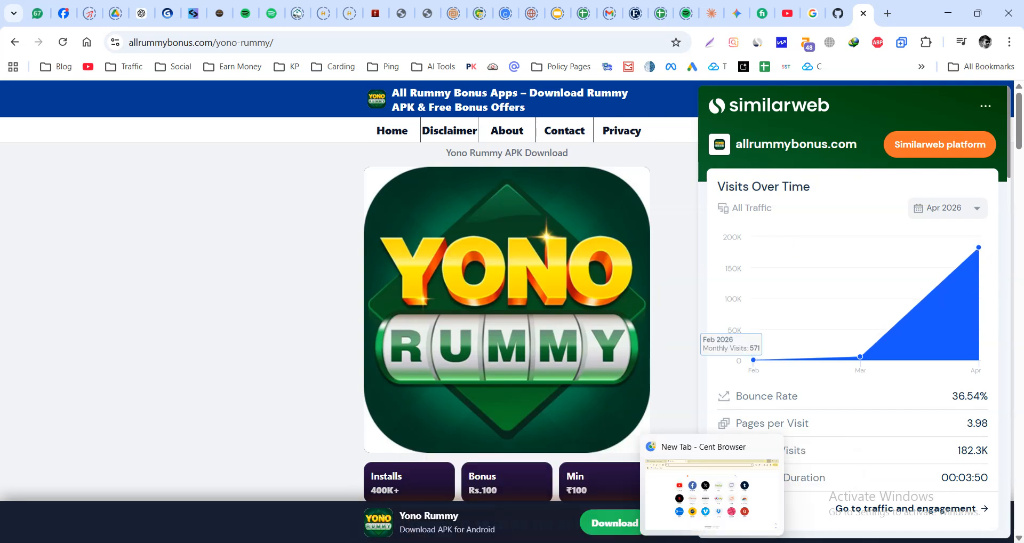
Return to the Semrush domain overview and open the page's Organic Rankings positions for India, sorted by ascending position.
click(742, 542)
key(ctrl+shift+Tab)
key(ctrl+shift+Tab)
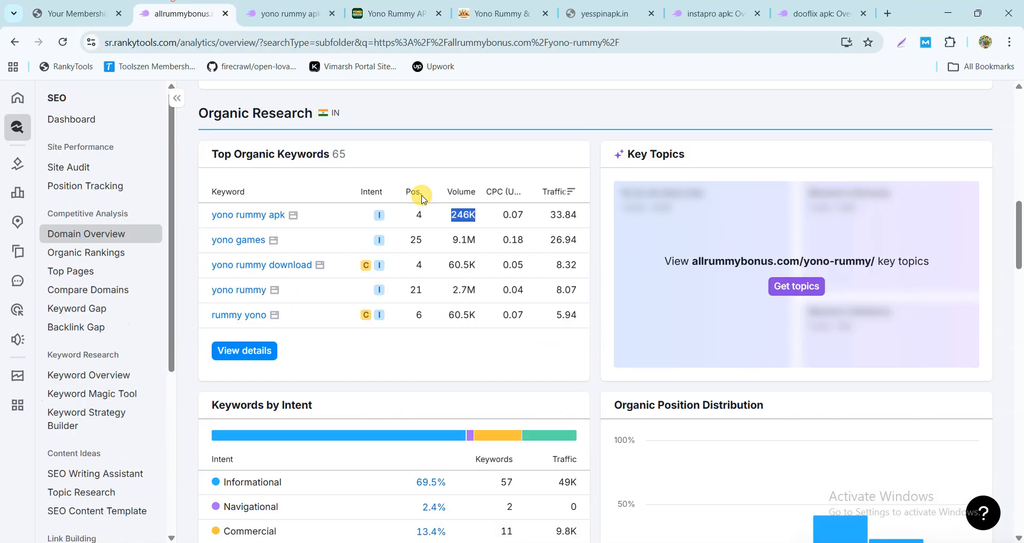
scroll(472, 361, up, 10)
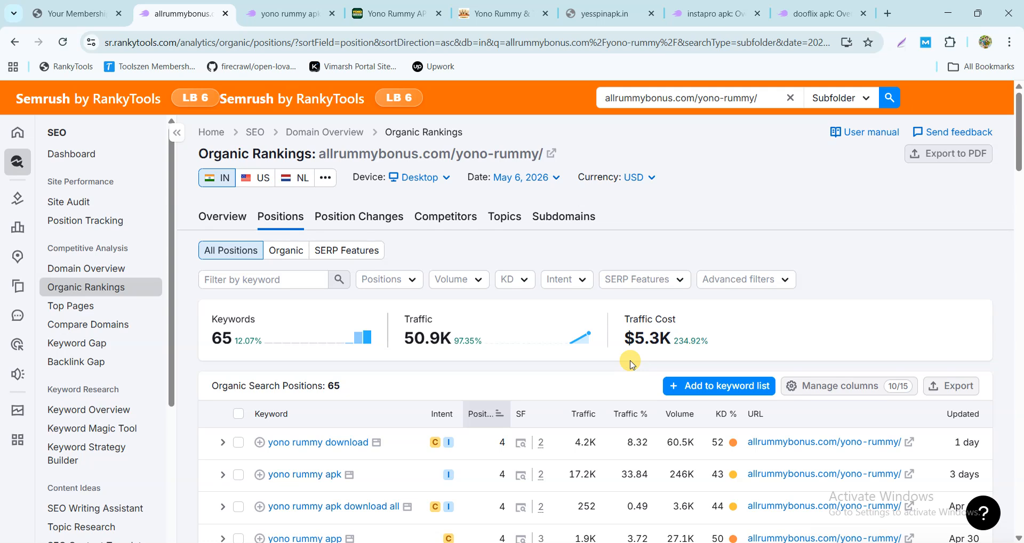
Examine the organic search positions list, comparing position, traffic, volume and difficulty of the keywords the page ranks for.
scroll(613, 376, down, 3)
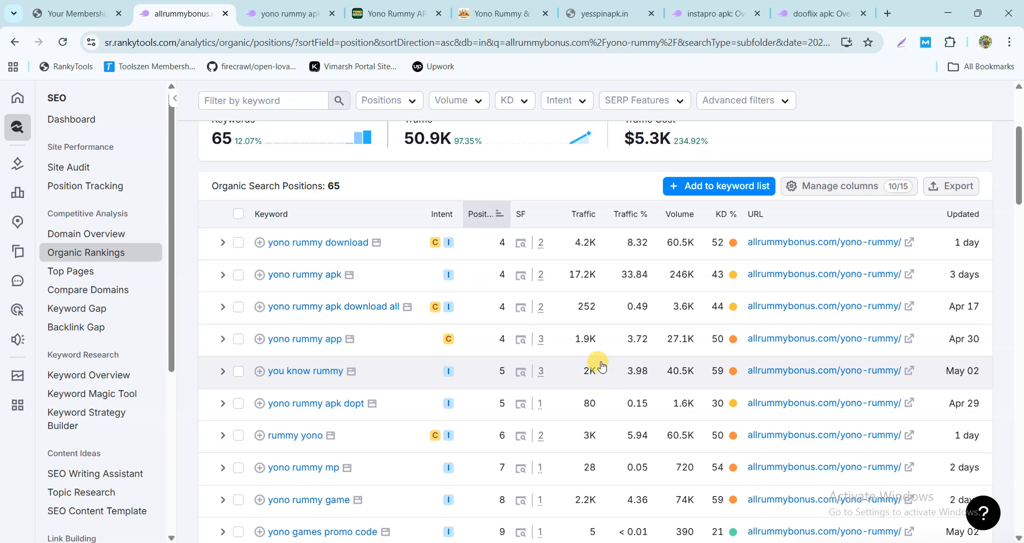
scroll(435, 297, down, 3)
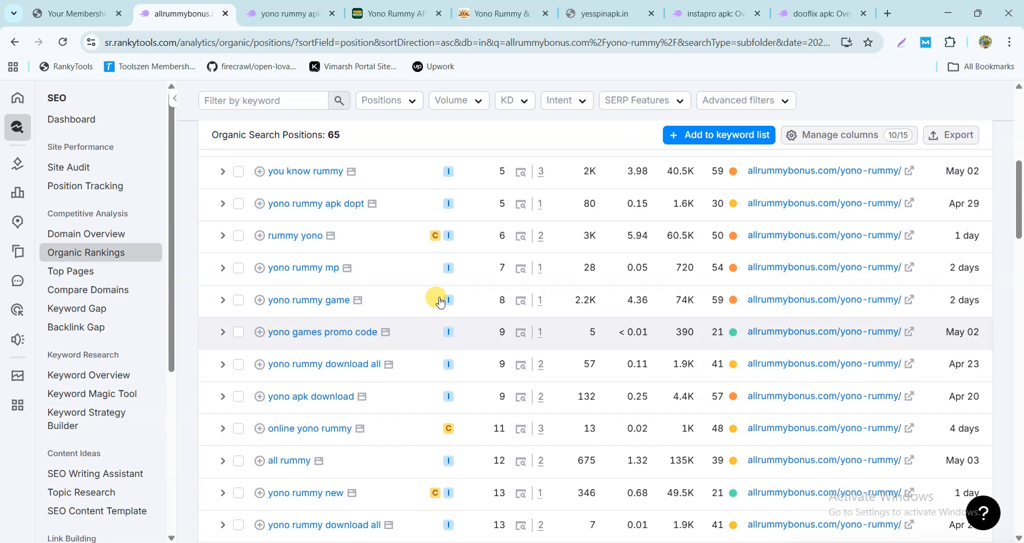
scroll(491, 423, up, 3)
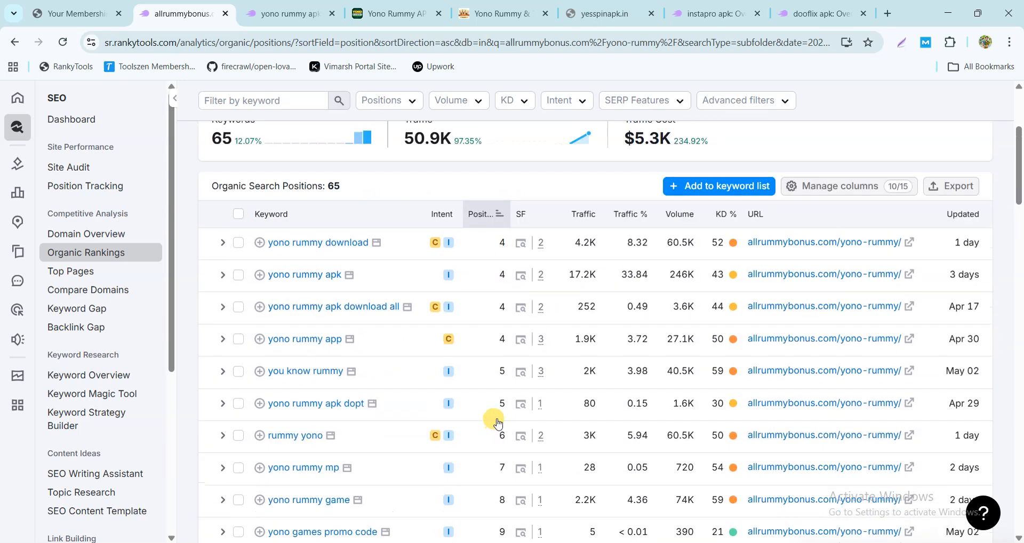
scroll(517, 360, down, 3)
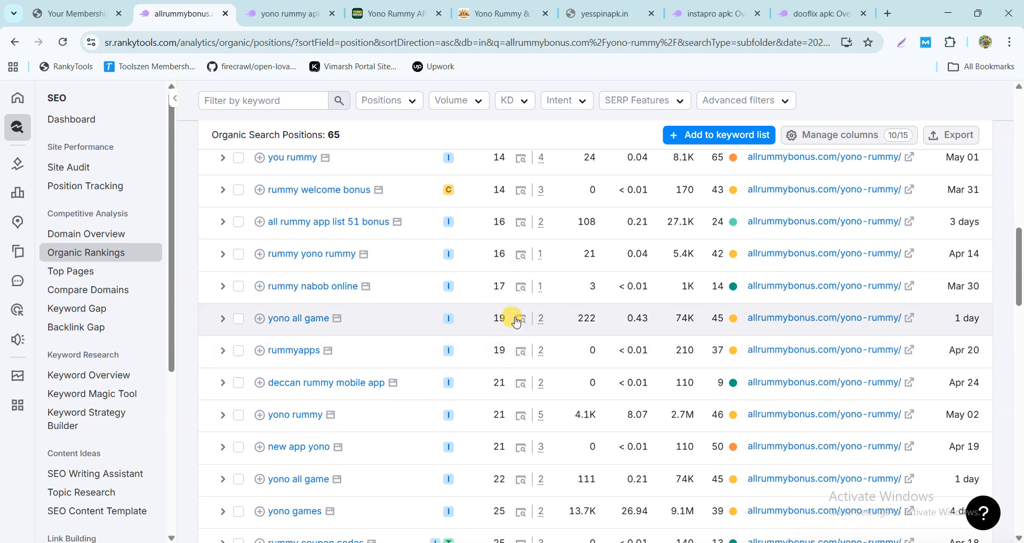
scroll(513, 366, down, 4)
scroll(513, 365, down, 15)
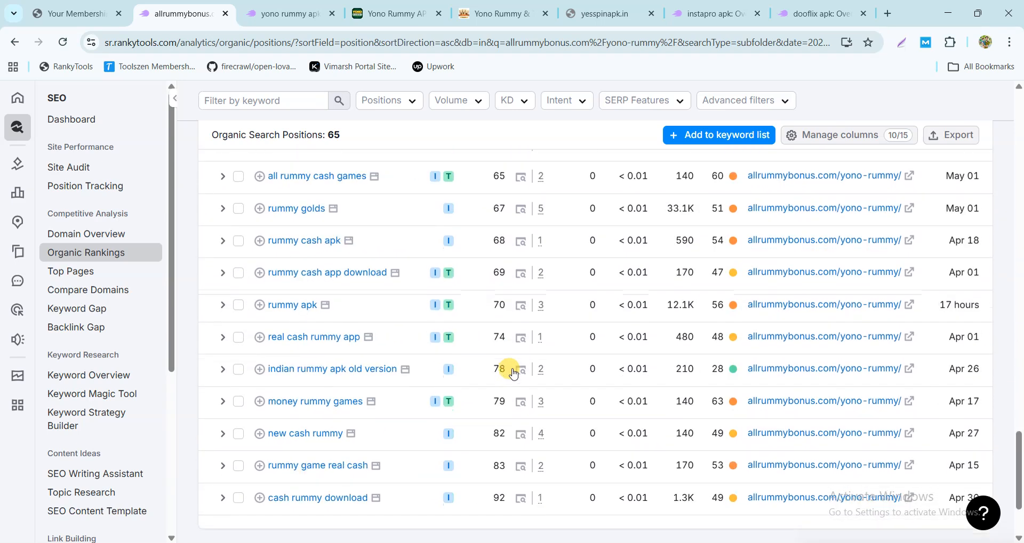
scroll(447, 393, up, 12)
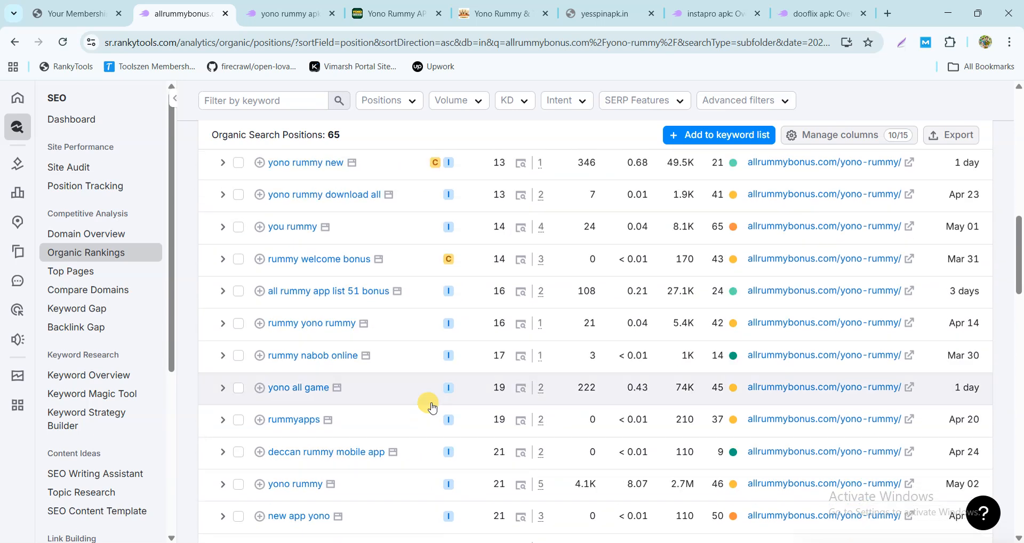
Review the page's yono rummy keyword rankings from the best to the weakest positions, comparing volume and difficulty.
scroll(432, 406, up, 7)
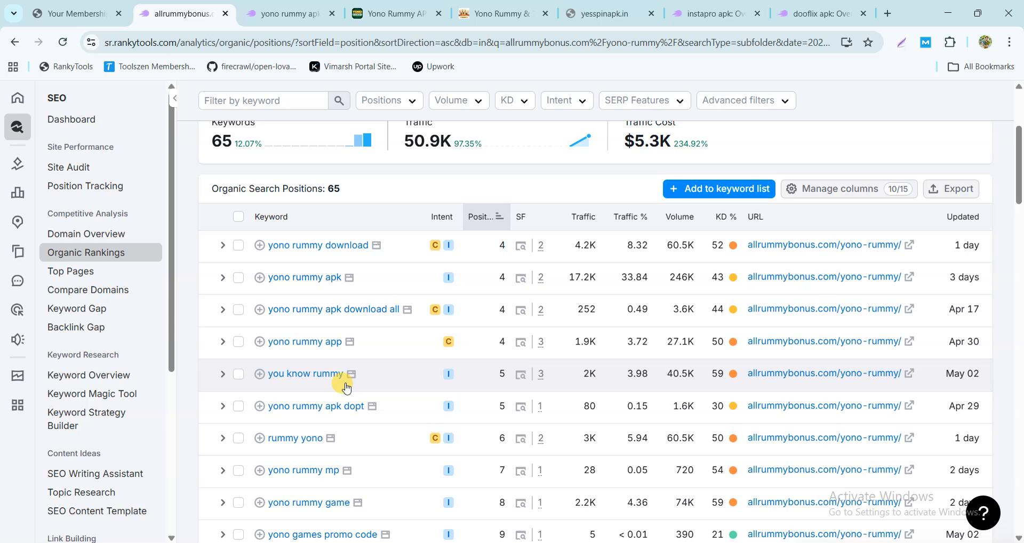
scroll(346, 386, up, 4)
scroll(346, 387, down, 5)
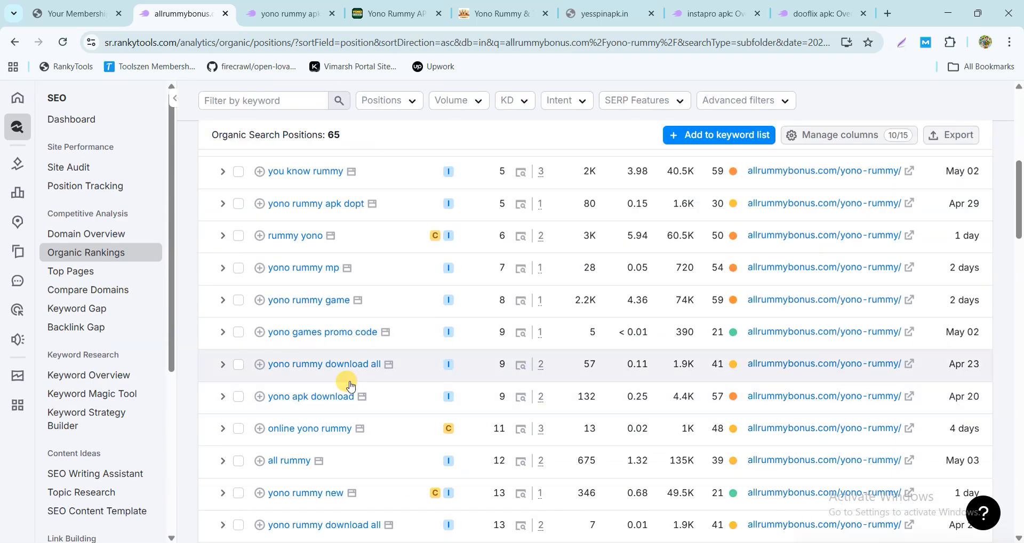
scroll(351, 386, down, 6)
scroll(356, 386, down, 20)
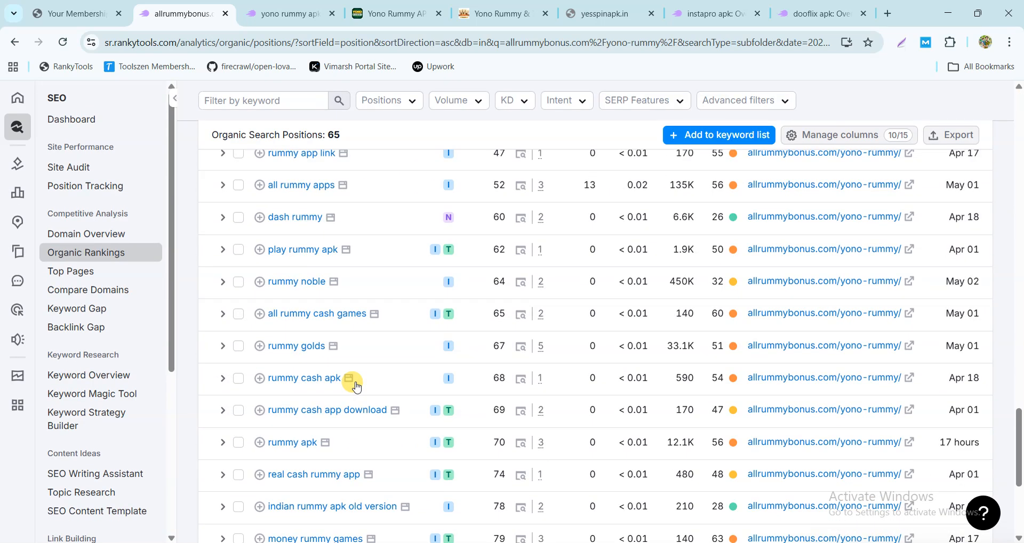
scroll(358, 386, up, 20)
scroll(358, 385, up, 10)
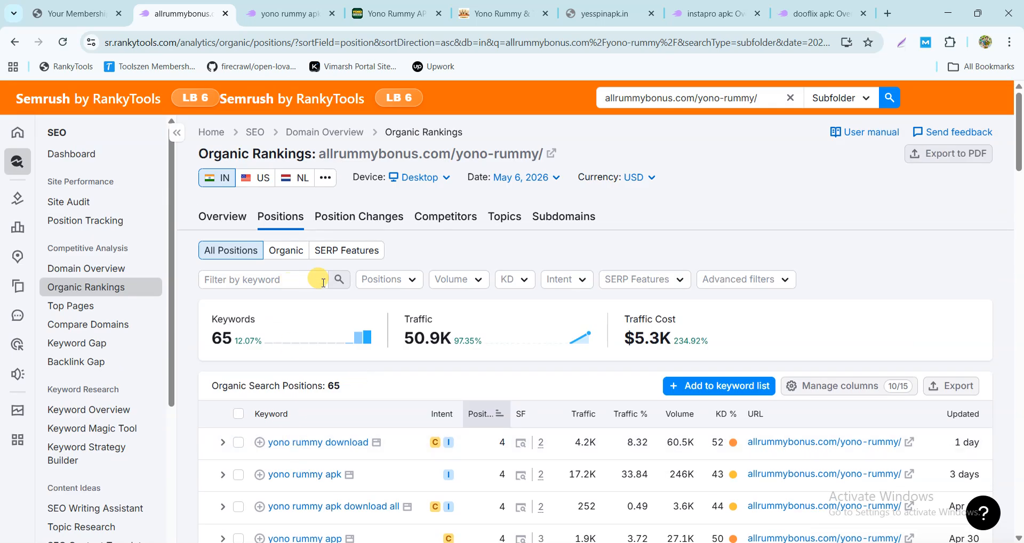
Search Google for chatgpt in a new tab and open the ChatGPT site.
click(889, 14)
text(chatgpt)
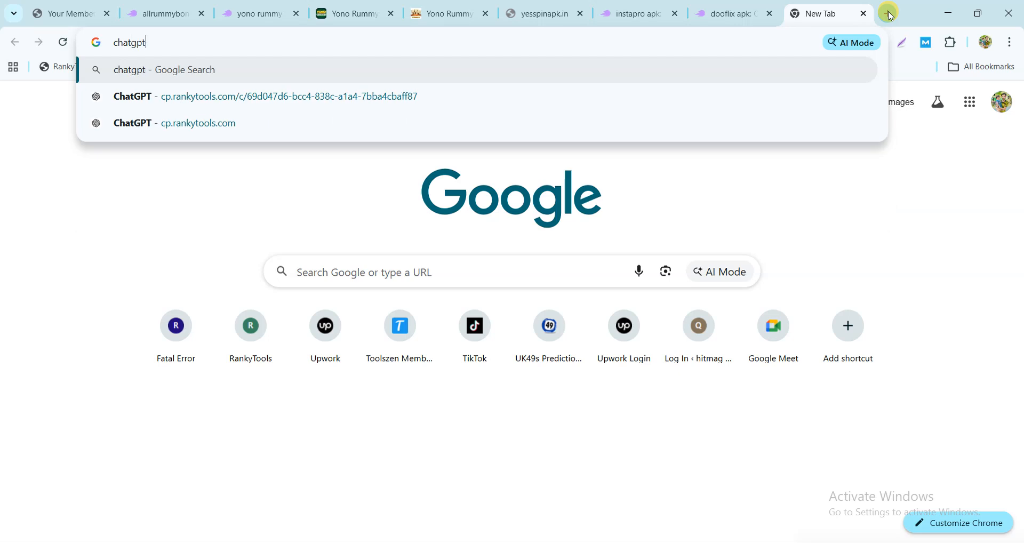
key(Return)
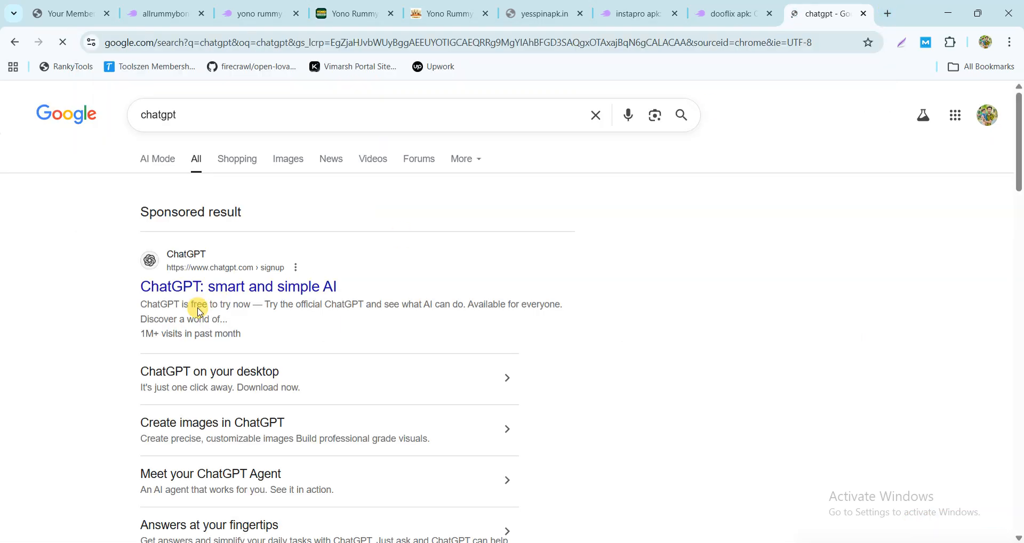
Search Google for "mod apk" in another new tab and open the LITEAPKS result in its own tab.
click(893, 15)
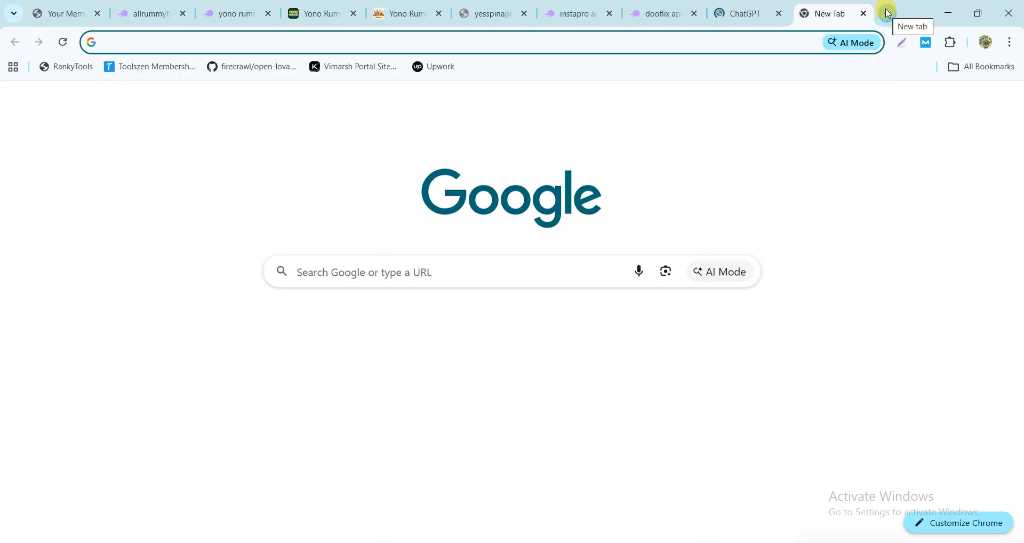
text(mod apk)
key(Return)
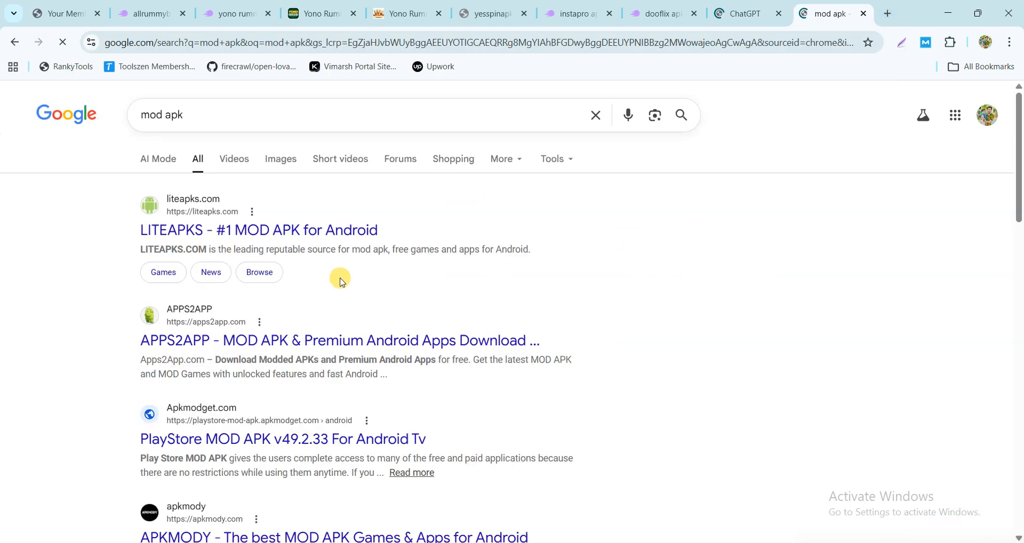
scroll(342, 283, down, 5)
scroll(342, 297, up, 5)
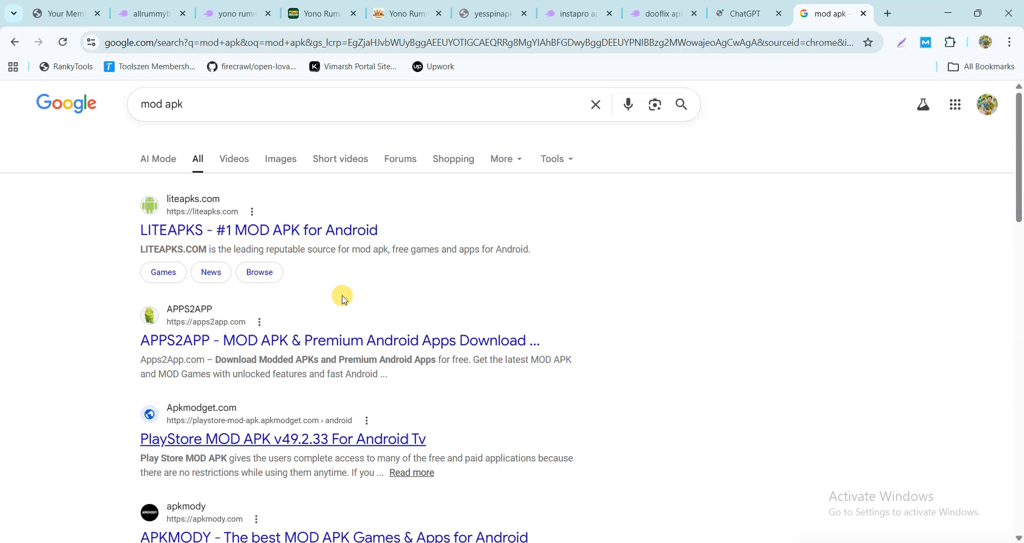
middle_click(316, 241)
scroll(297, 330, down, 4)
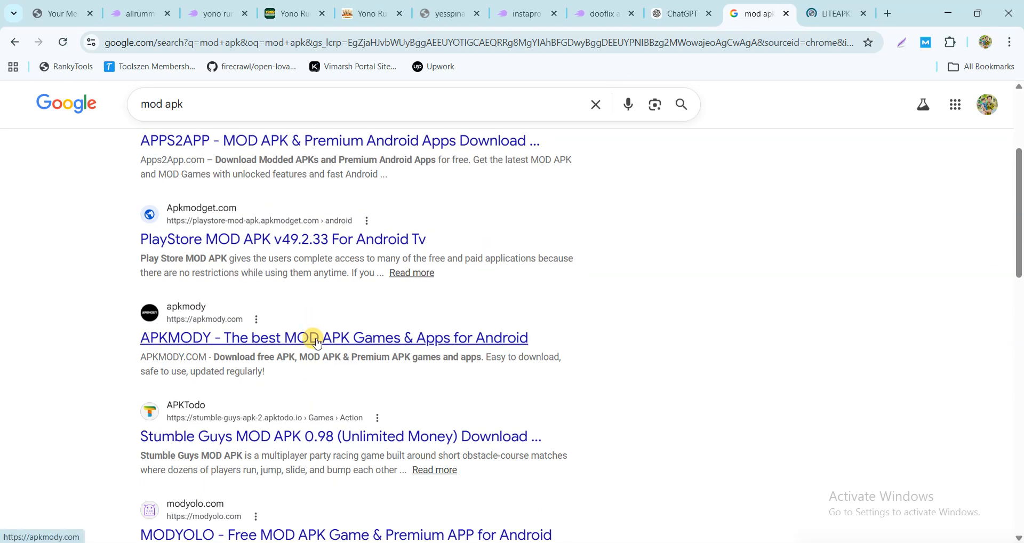
Look through the liteapks.com homepage and copy the site's address.
click(837, 14)
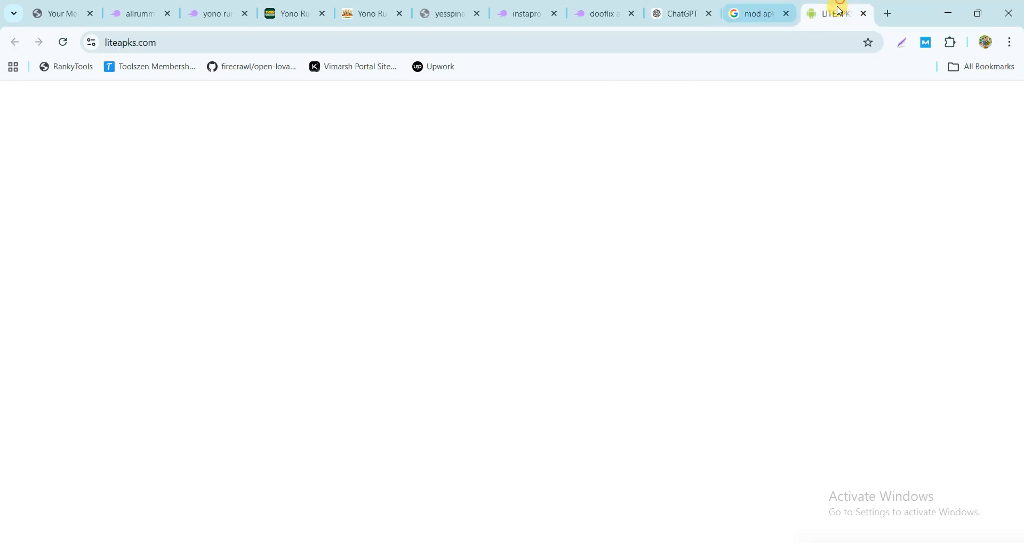
scroll(559, 408, down, 15)
scroll(559, 408, down, 5)
scroll(558, 405, up, 20)
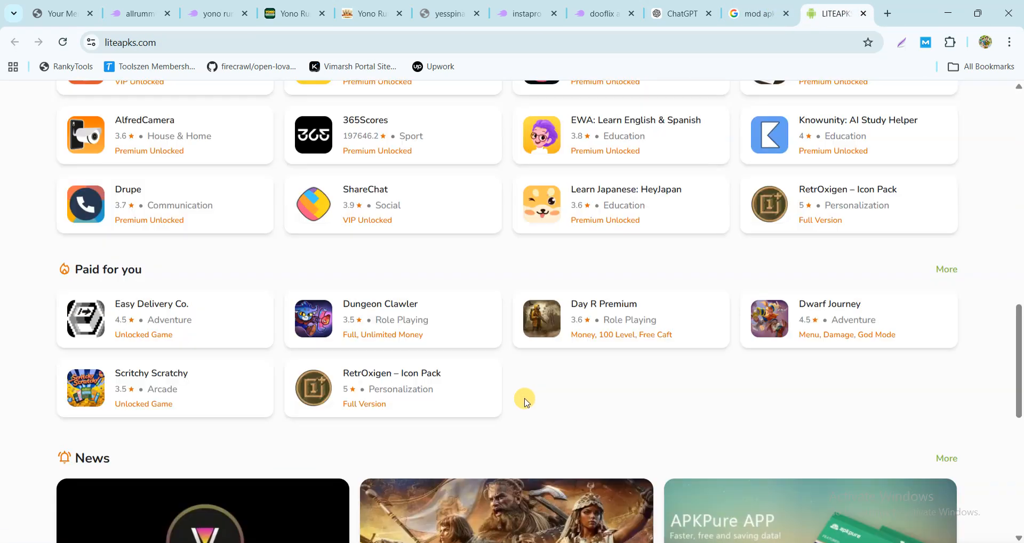
click(435, 41)
key(ctrl+c)
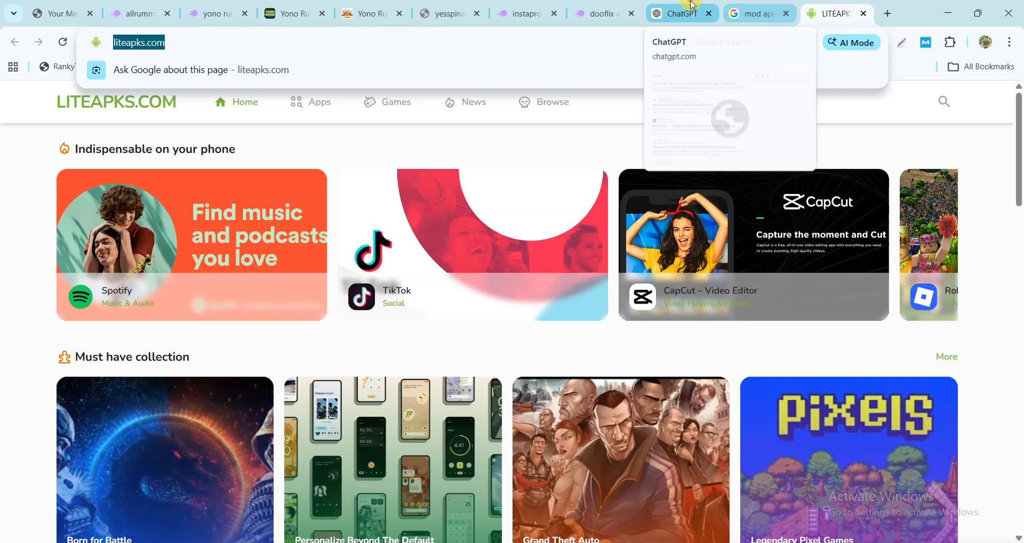
click(683, 13)
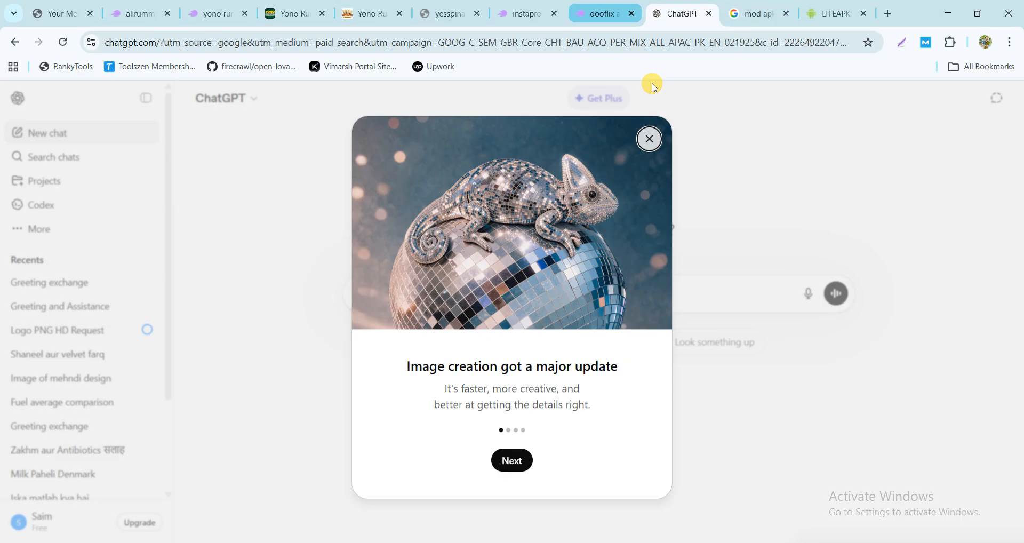
click(650, 139)
click(525, 294)
text(en)
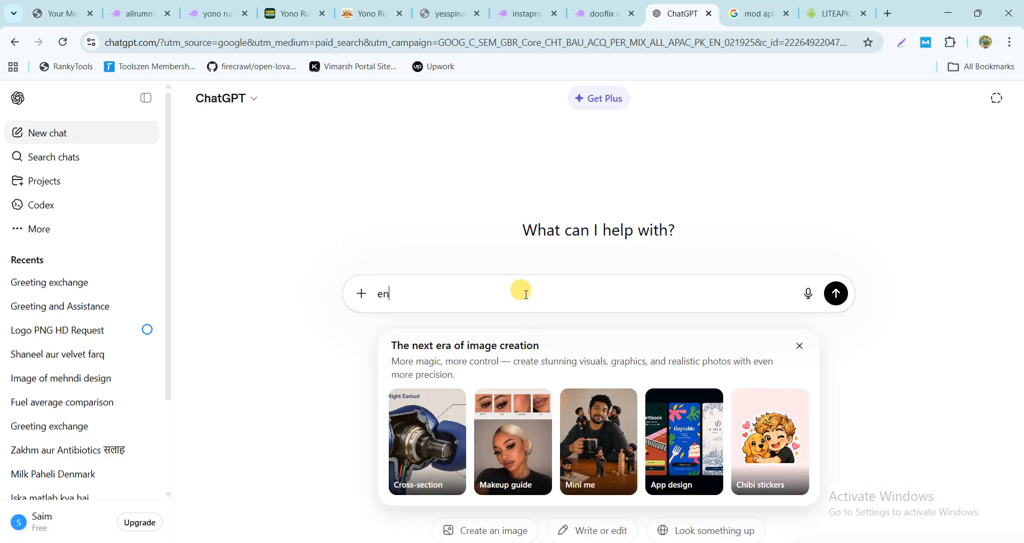
text(list like)
key(ctrl+v)
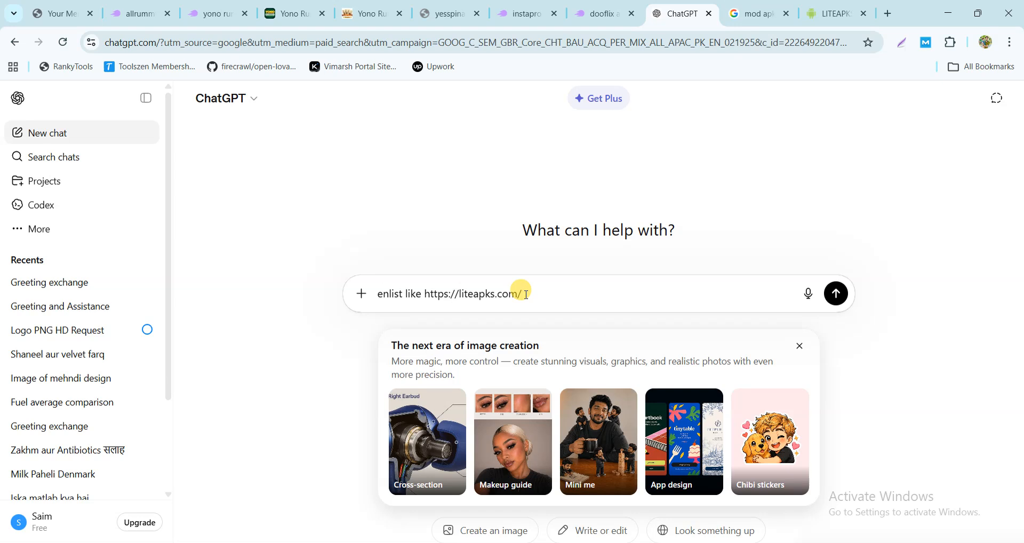
key(shift+Return)
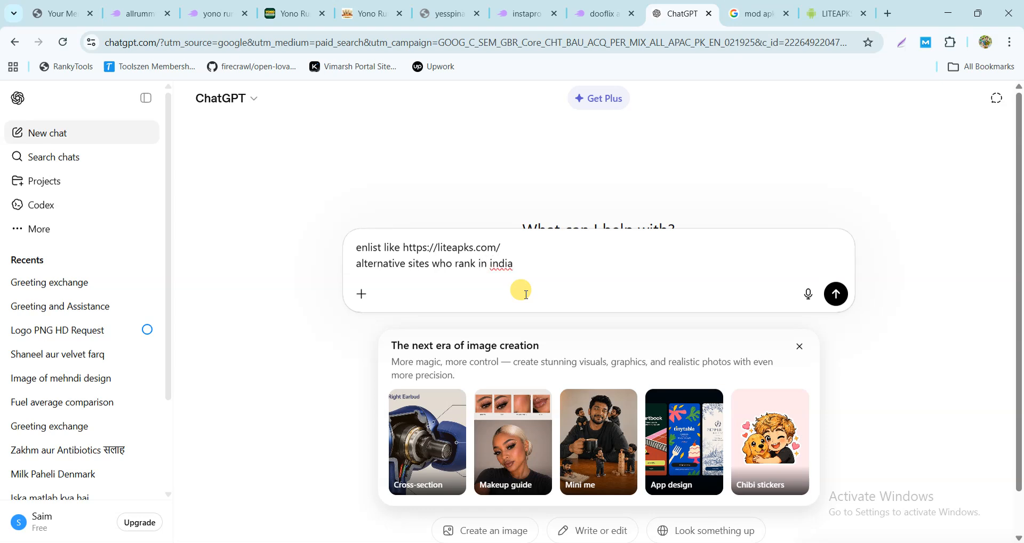
key(Return)
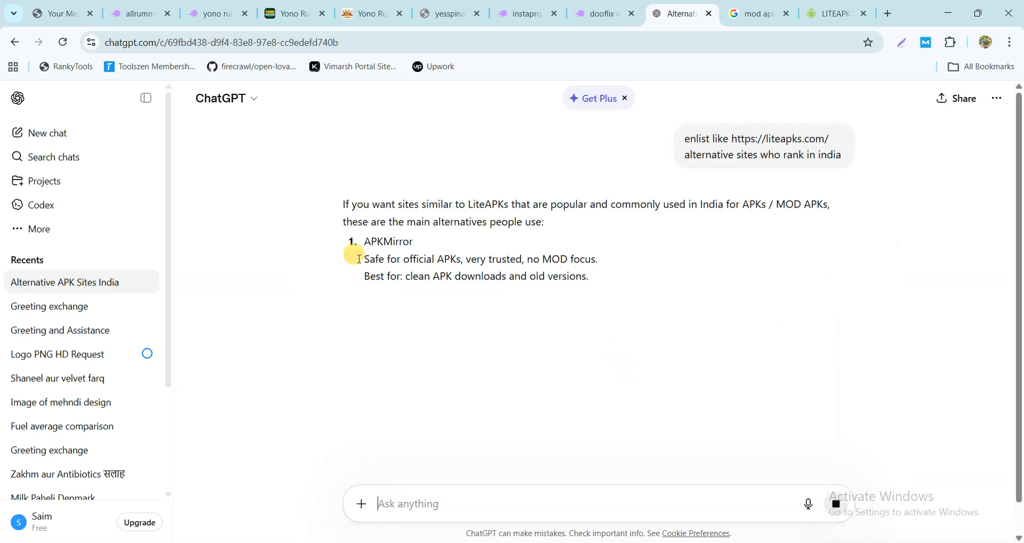
Read through ChatGPT's list of LiteAPKs alternatives and its recommendations for India.
scroll(381, 299, down, 1)
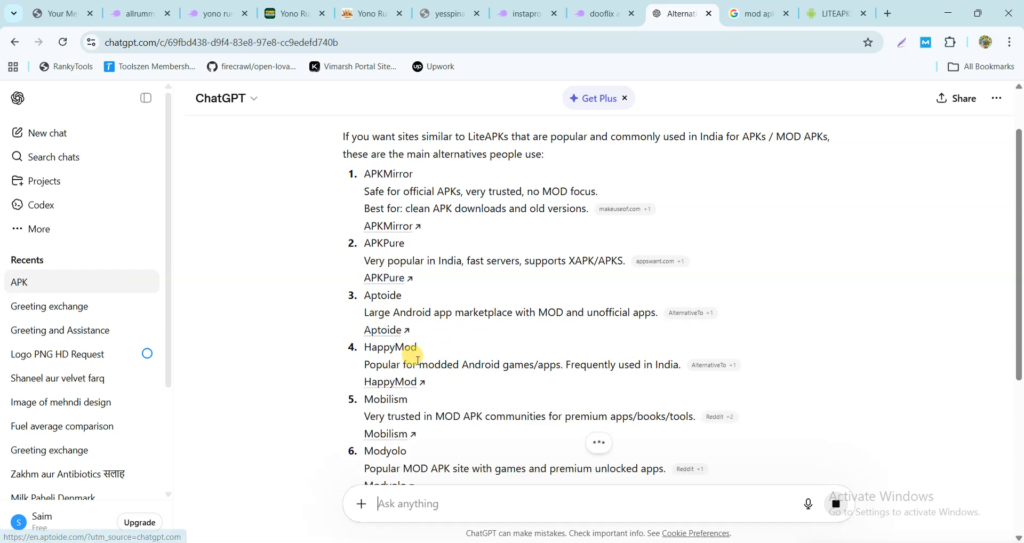
scroll(417, 359, down, 1)
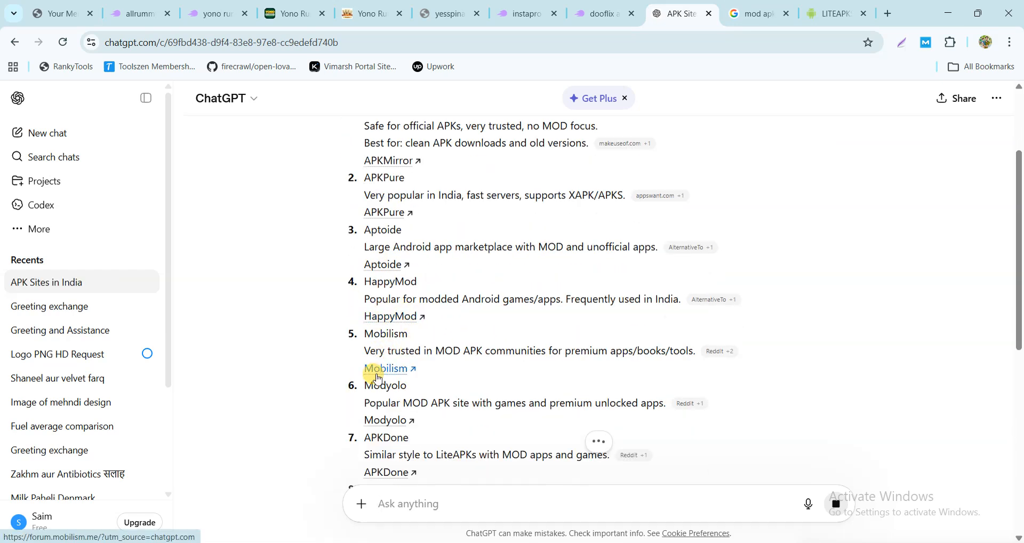
scroll(423, 357, down, 1)
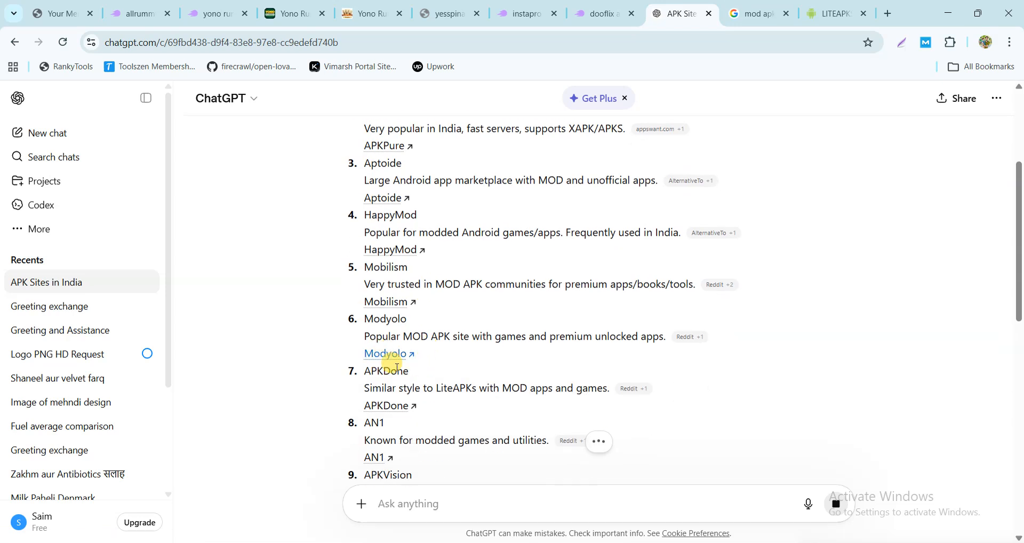
scroll(394, 355, down, 2)
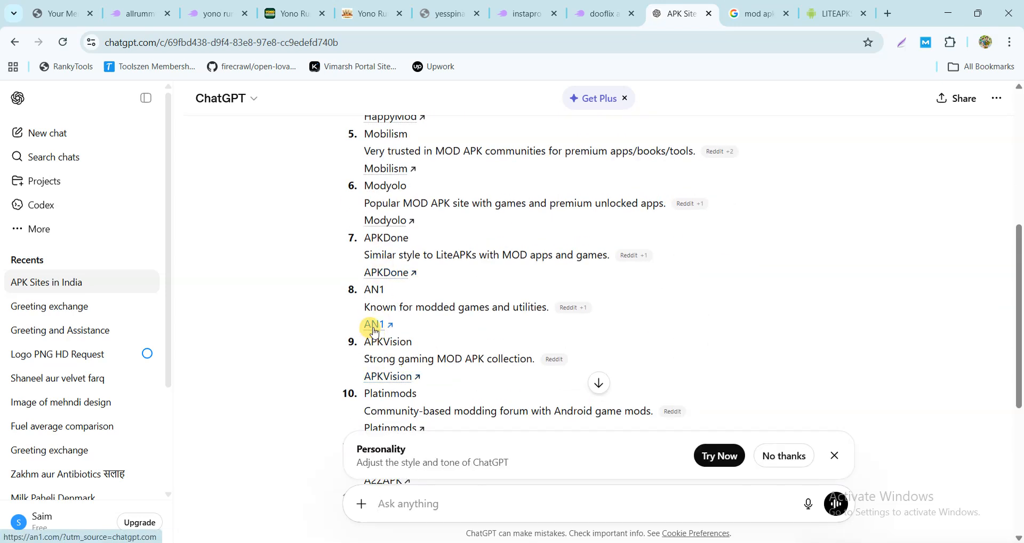
scroll(382, 328, down, 1)
scroll(382, 350, down, 3)
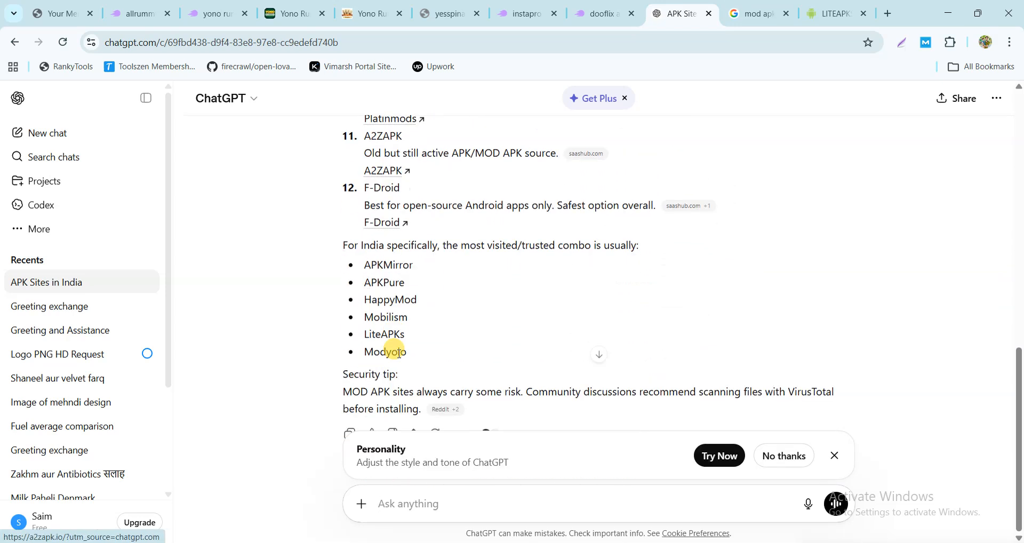
scroll(399, 353, up, 1)
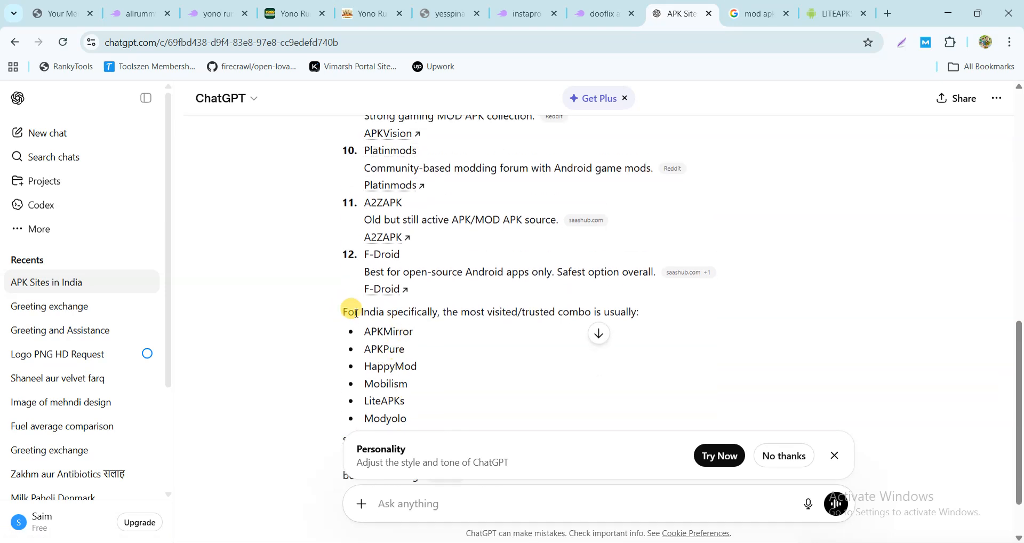
scroll(355, 313, up, 4)
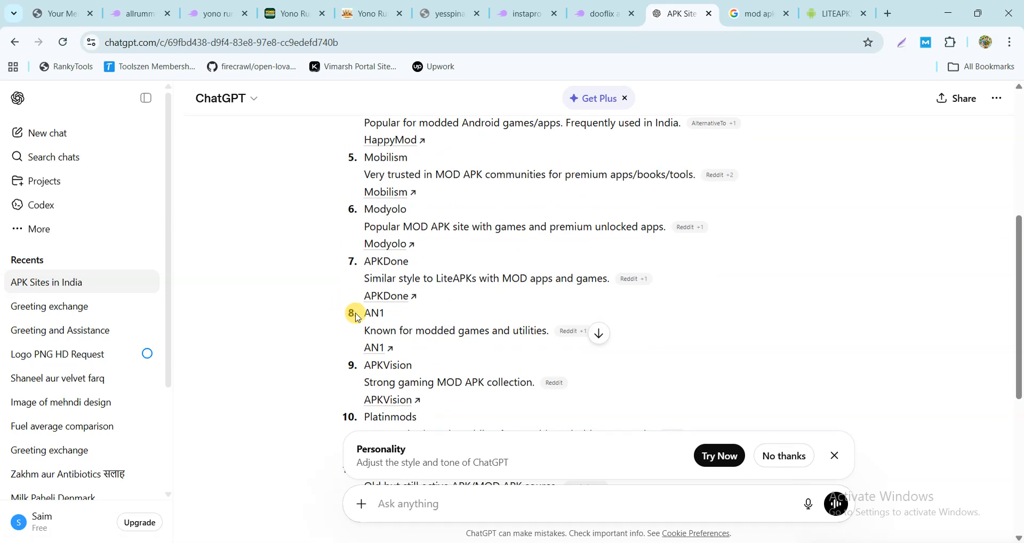
scroll(358, 318, up, 4)
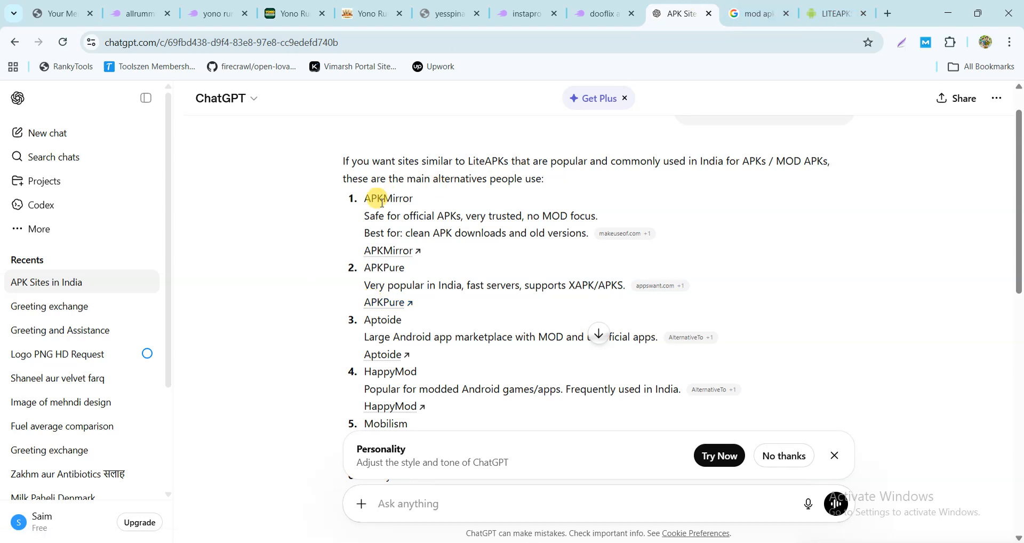
click(831, 14)
click(680, 14)
click(417, 255)
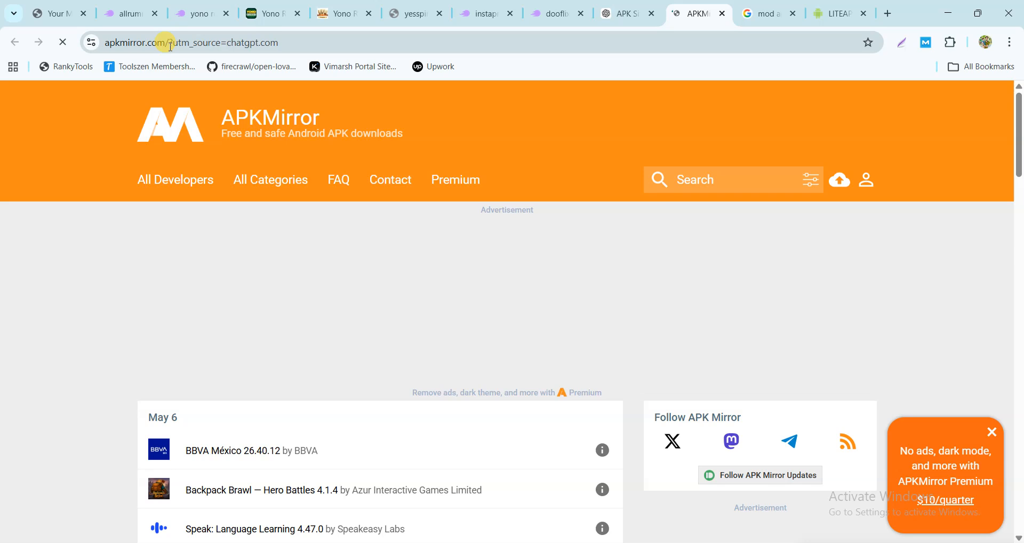
drag(169, 43, 100, 42)
key(ctrl+c)
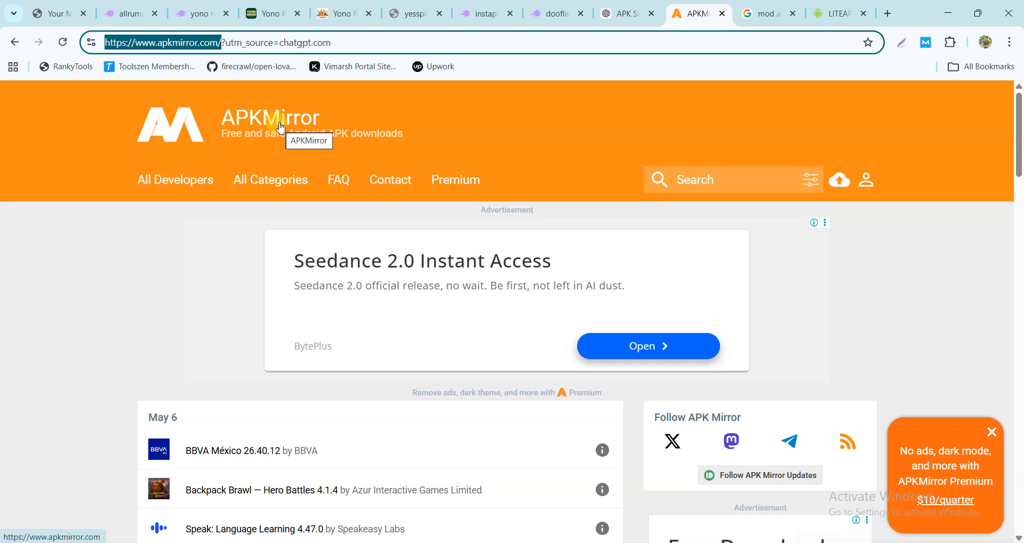
scroll(278, 139, down, 20)
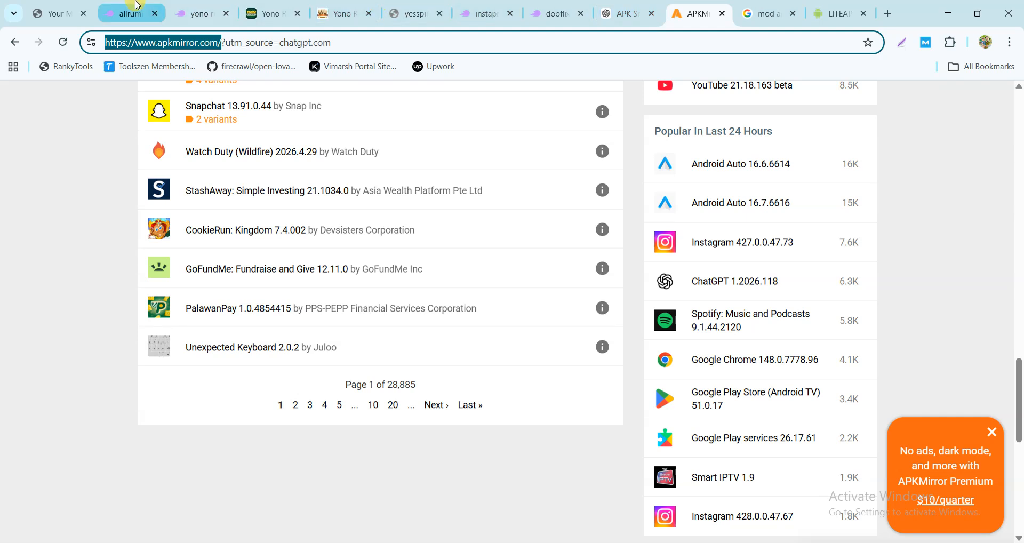
click(129, 13)
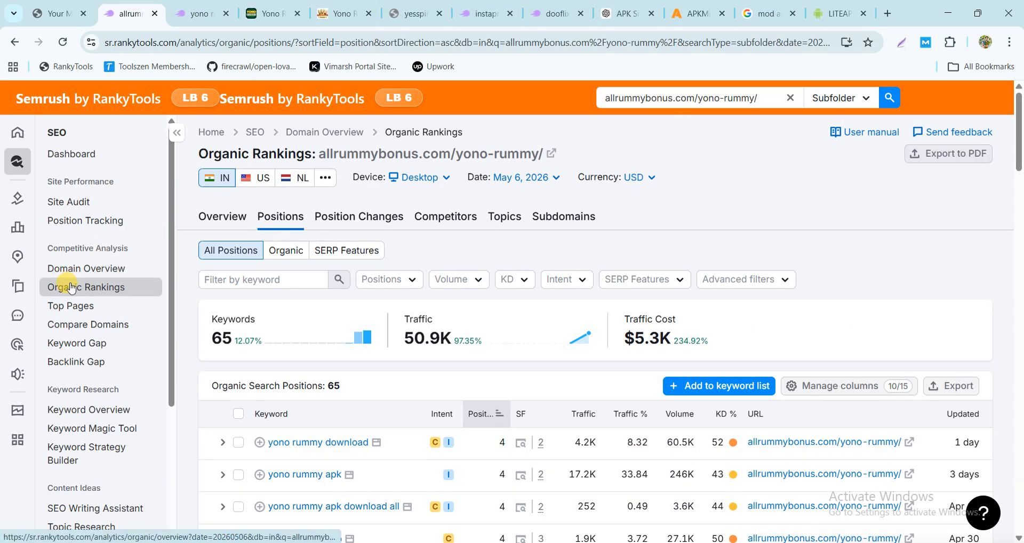
click(101, 269)
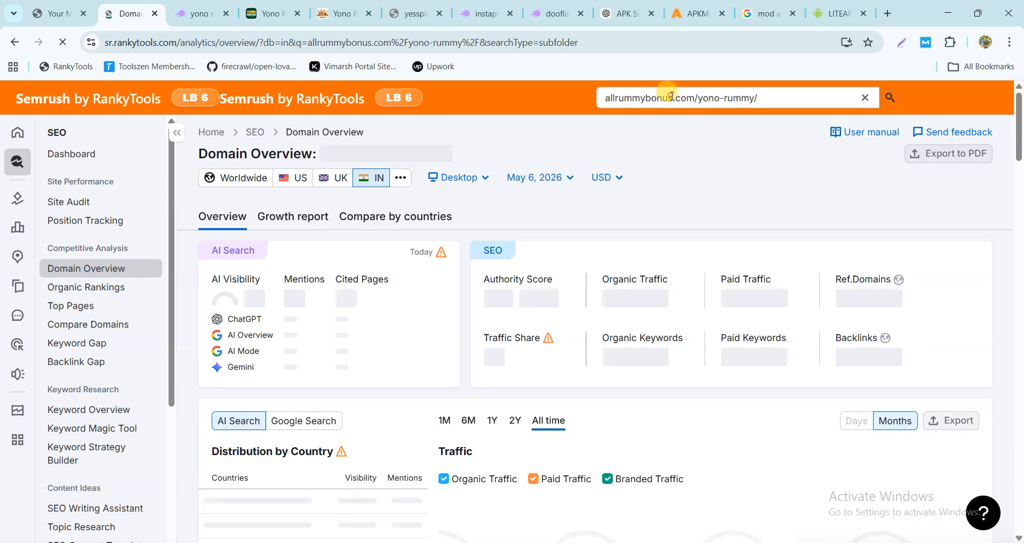
click(671, 97)
key(ctrl+v)
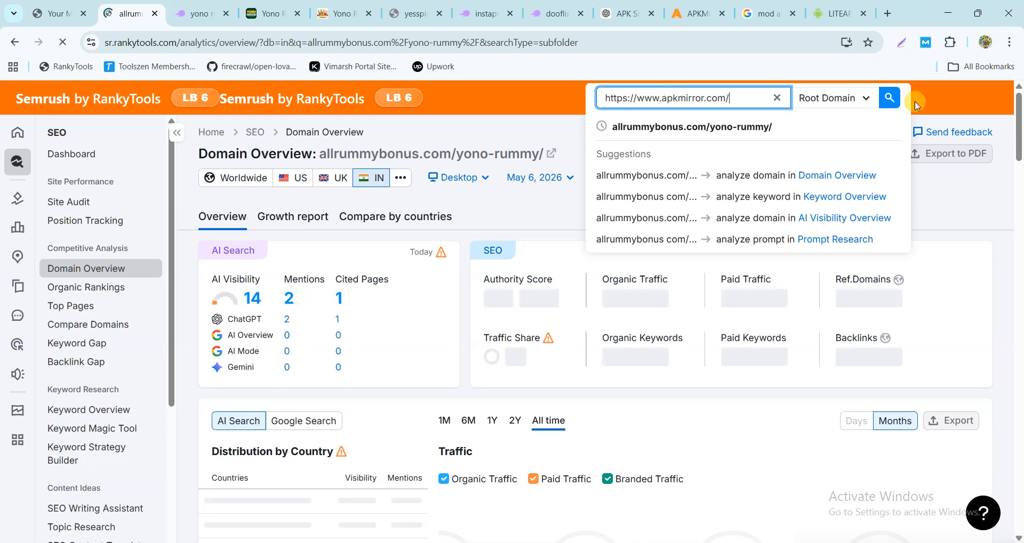
click(897, 100)
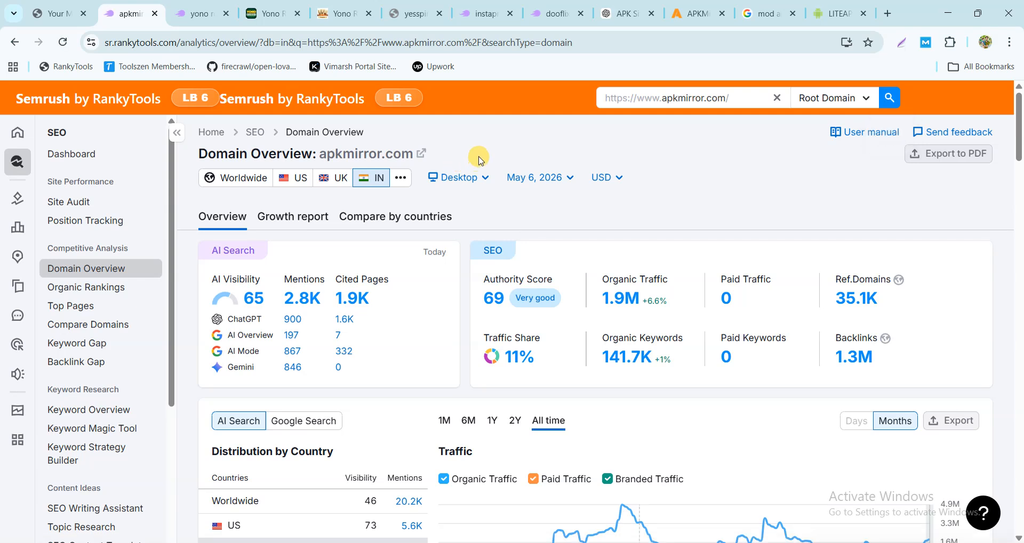
Compare apkmirror.com's organic traffic in the Worldwide and US overviews.
click(248, 179)
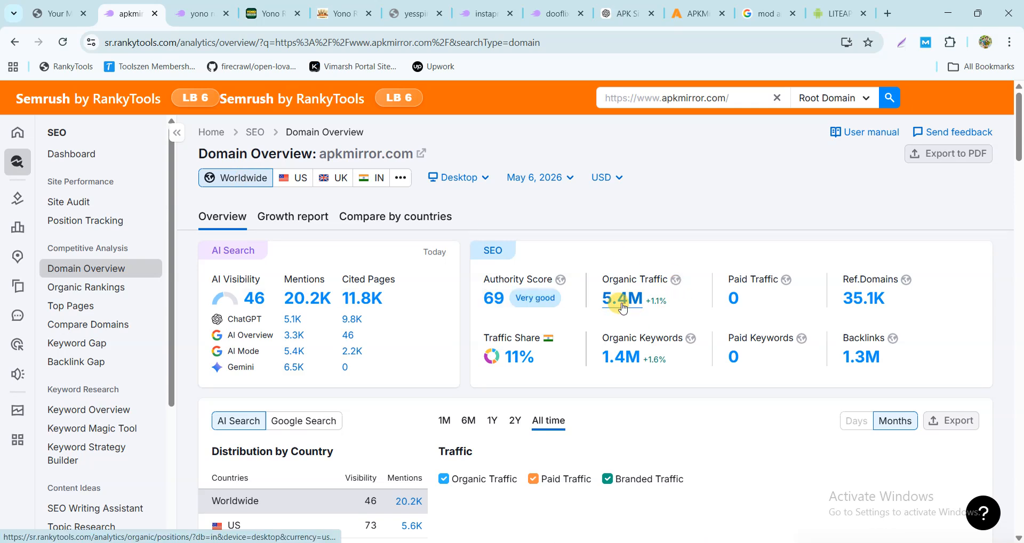
click(297, 180)
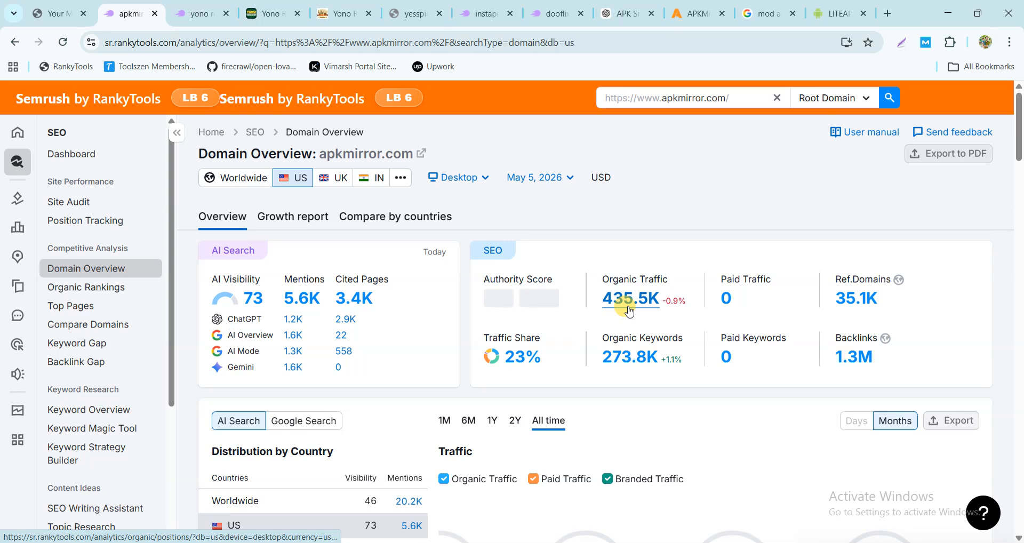
Check apkmirror.com's overview for the UK, switch it to India and examine the Indian traffic and keyword trends.
click(339, 181)
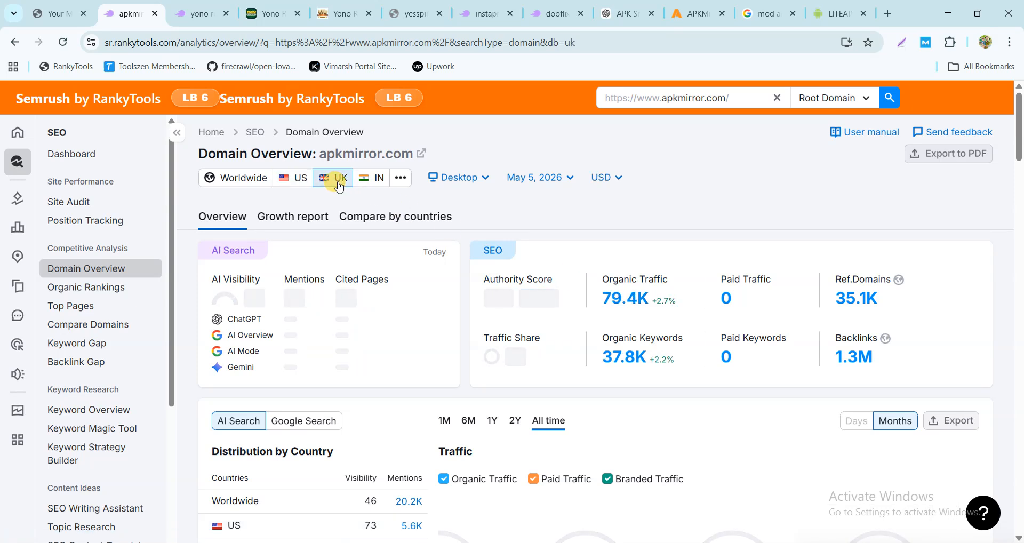
click(369, 182)
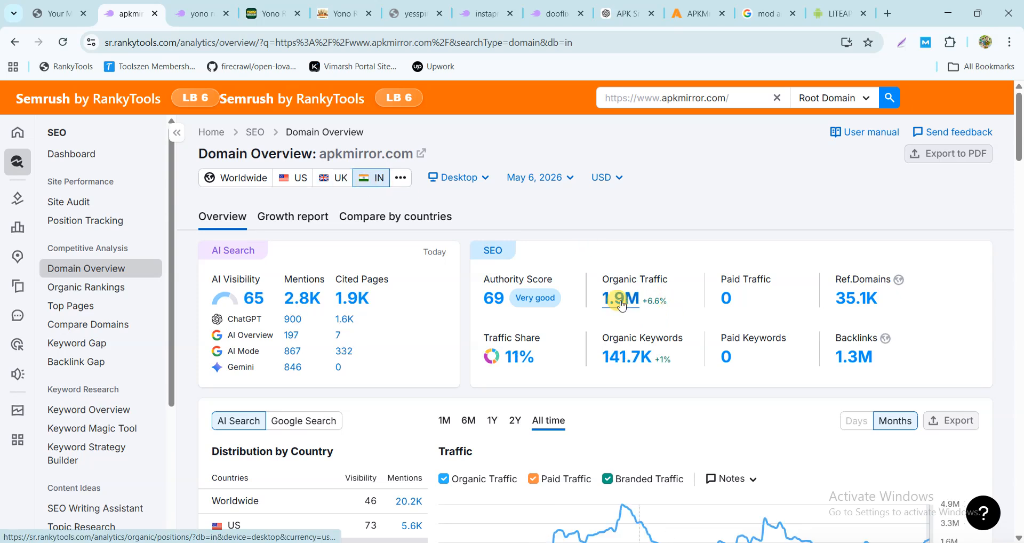
scroll(621, 306, down, 3)
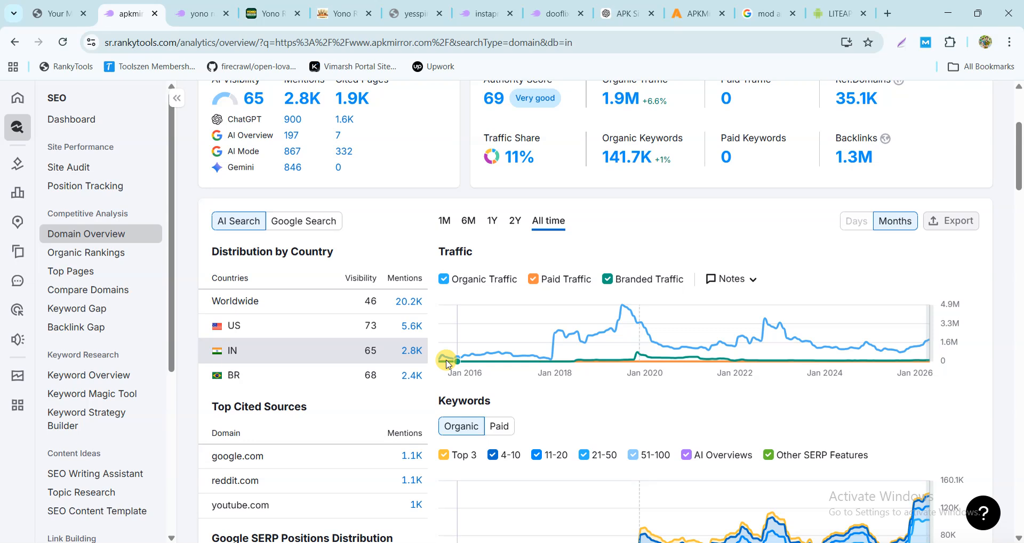
mouse_move(445, 364)
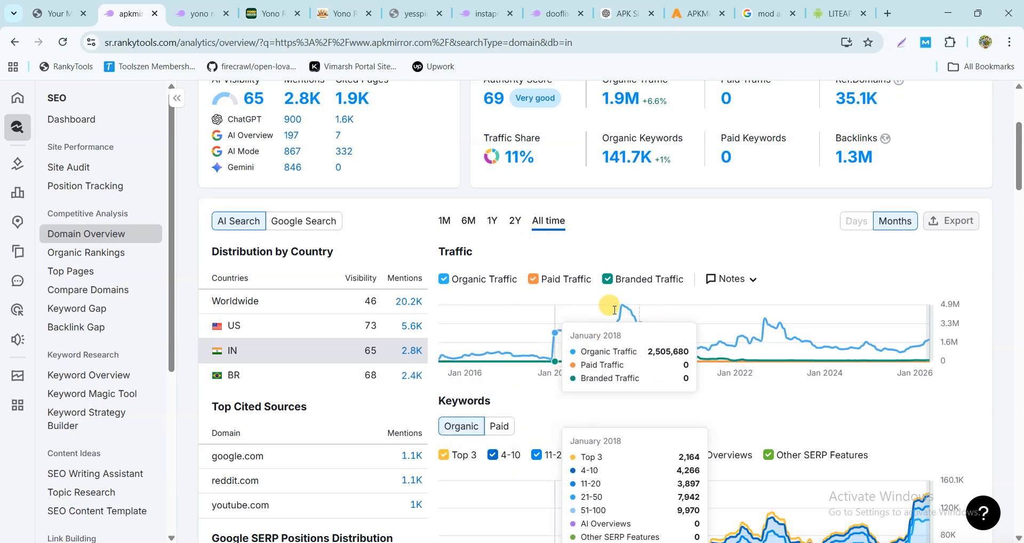
scroll(821, 327, down, 3)
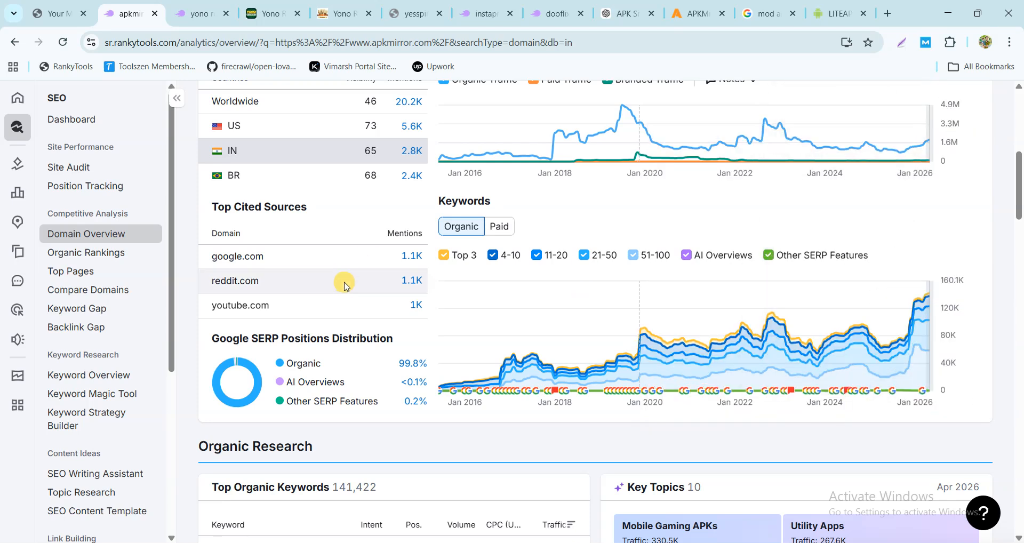
scroll(347, 288, up, 2)
scroll(350, 289, down, 5)
Open apkmirror.com's Indian organic rankings, limit them to organic positions and look through the ranking keywords.
scroll(356, 293, up, 9)
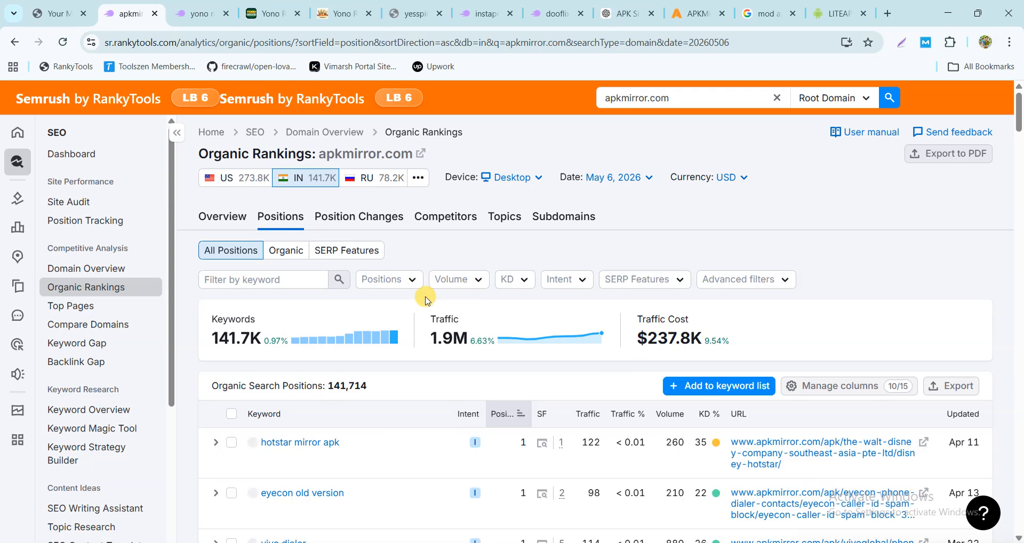
click(284, 250)
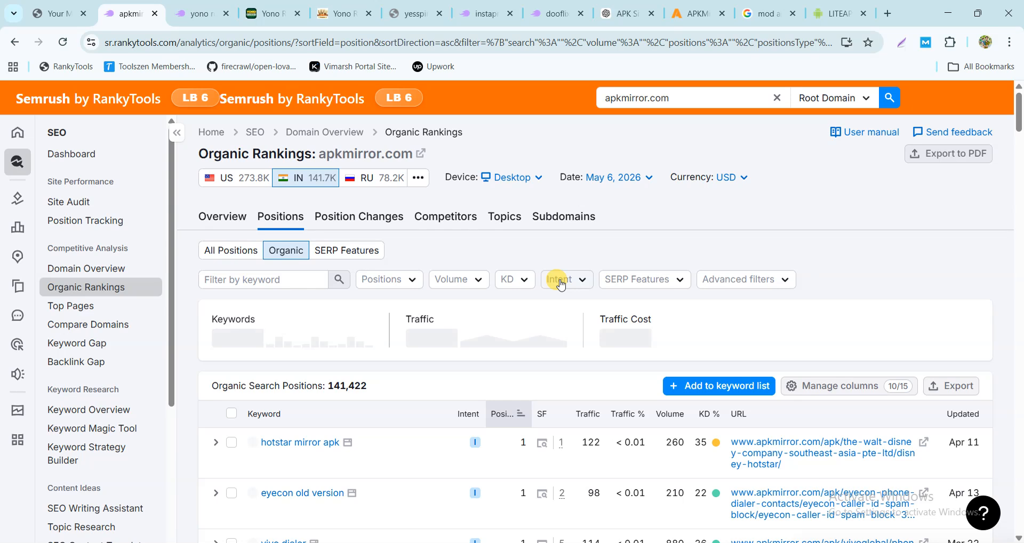
scroll(712, 427, down, 5)
scroll(717, 435, down, 3)
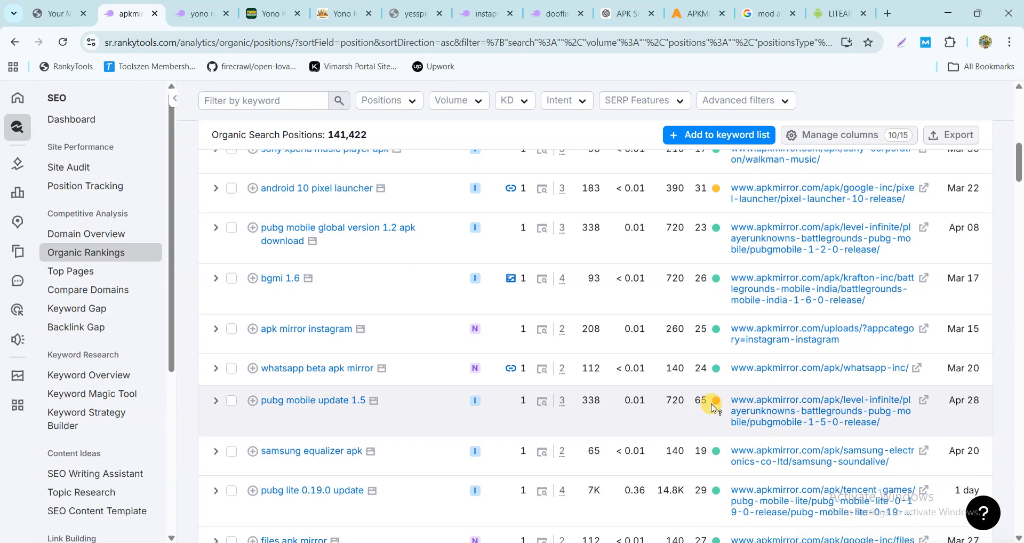
scroll(545, 410, up, 10)
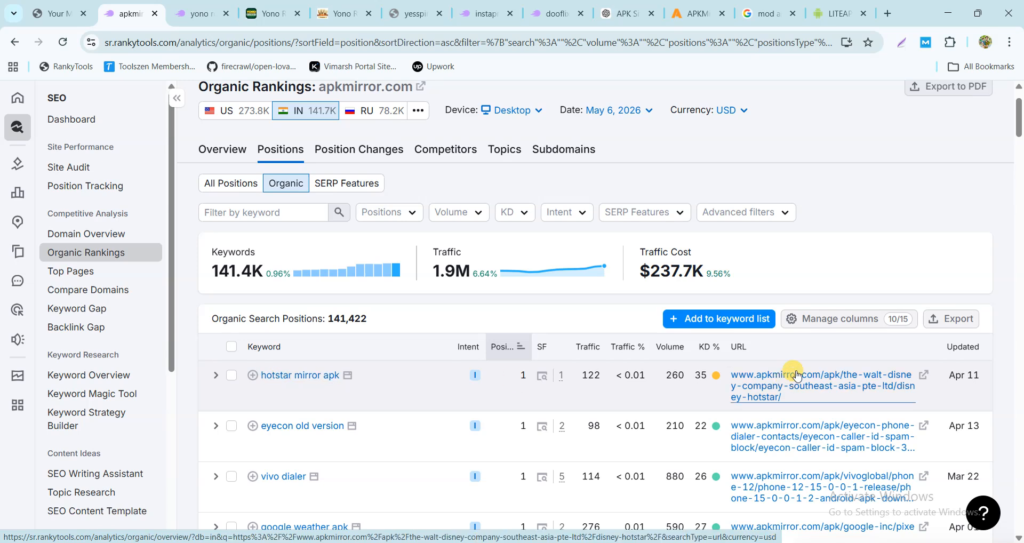
scroll(792, 373, down, 2)
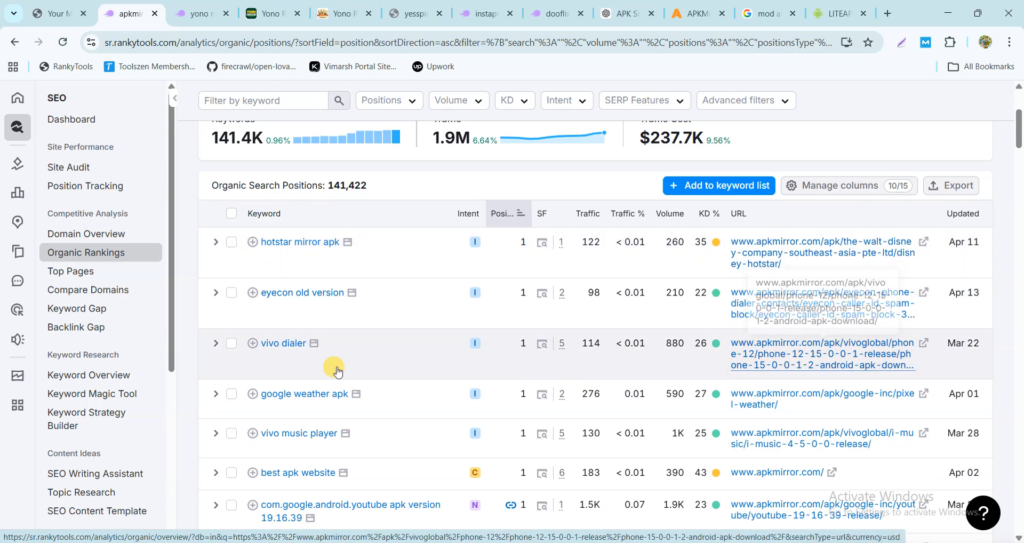
scroll(311, 458, down, 2)
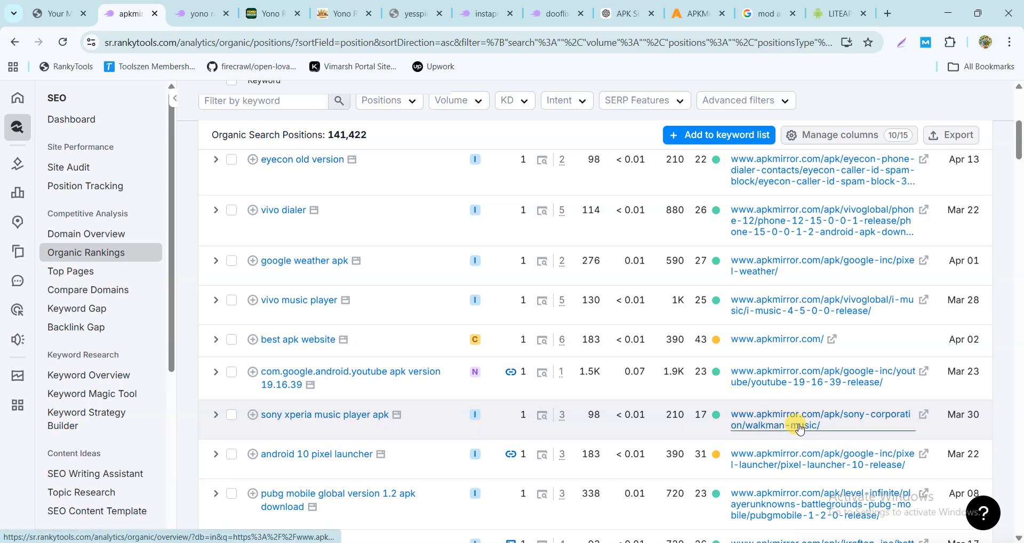
scroll(495, 361, up, 4)
scroll(495, 362, up, 1)
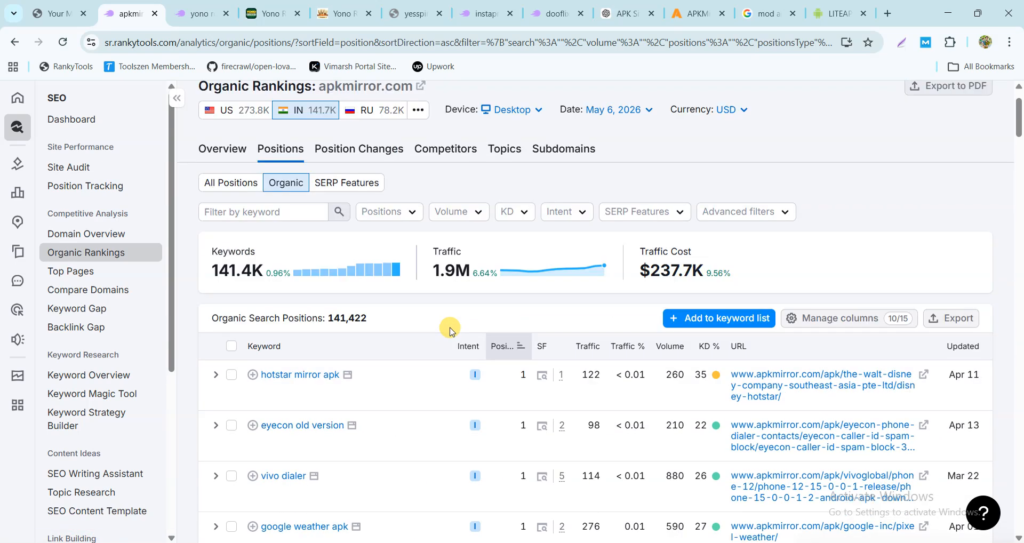
Filter apkmirror.com's organic keywords to a search volume of at least 10,000.
click(458, 212)
click(457, 400)
text(10,000)
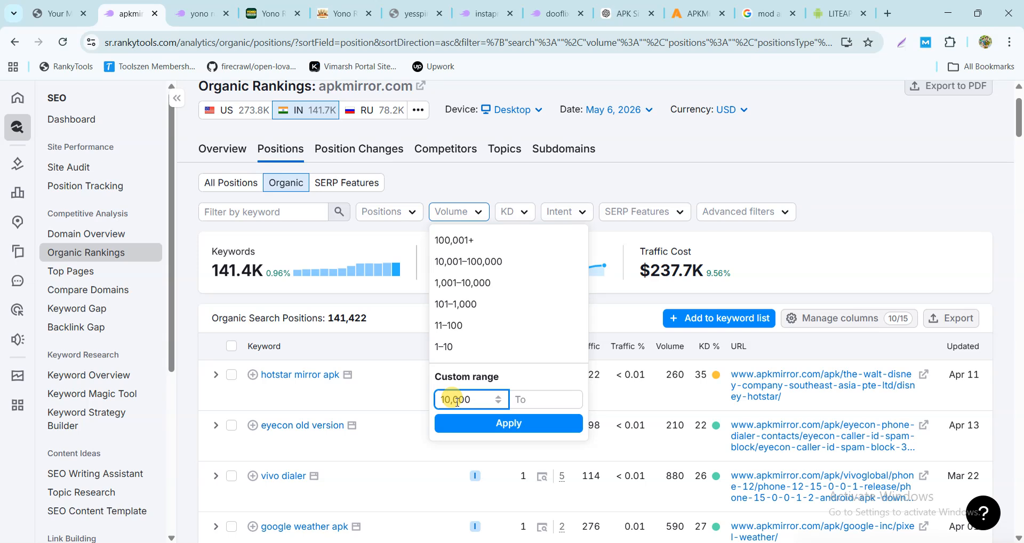
click(506, 424)
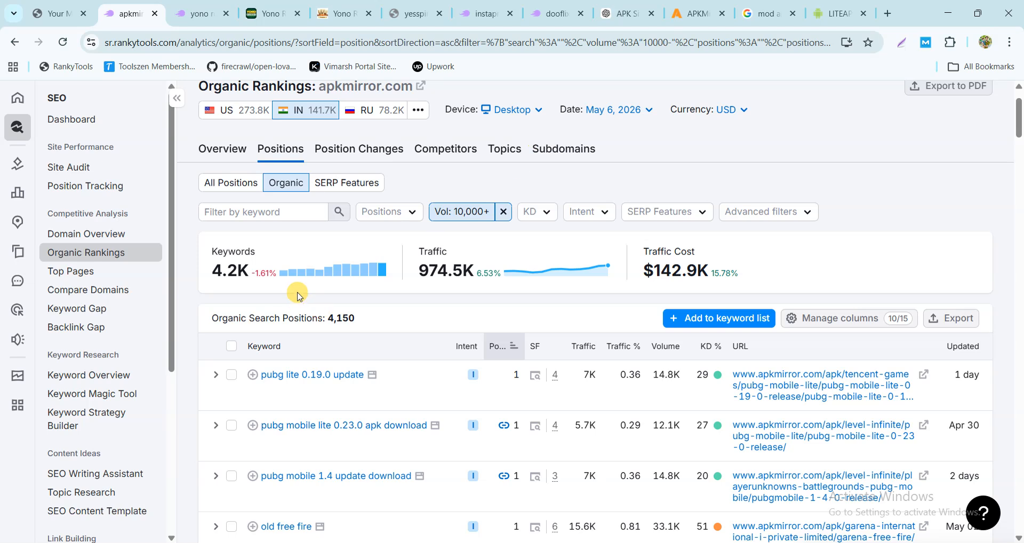
Limit the filtered keywords to a keyword difficulty of at most 30.
click(540, 211)
click(625, 394)
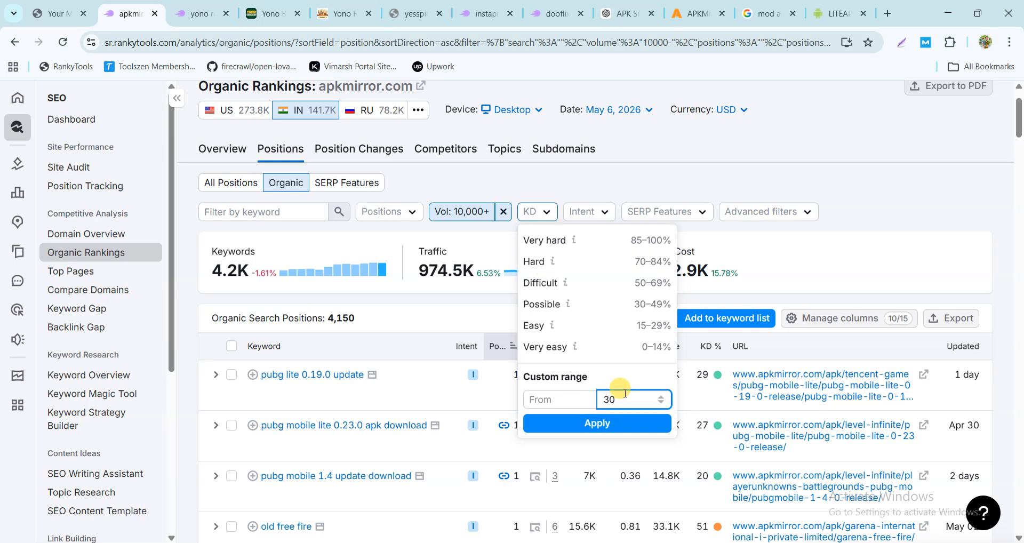
text(30)
click(614, 421)
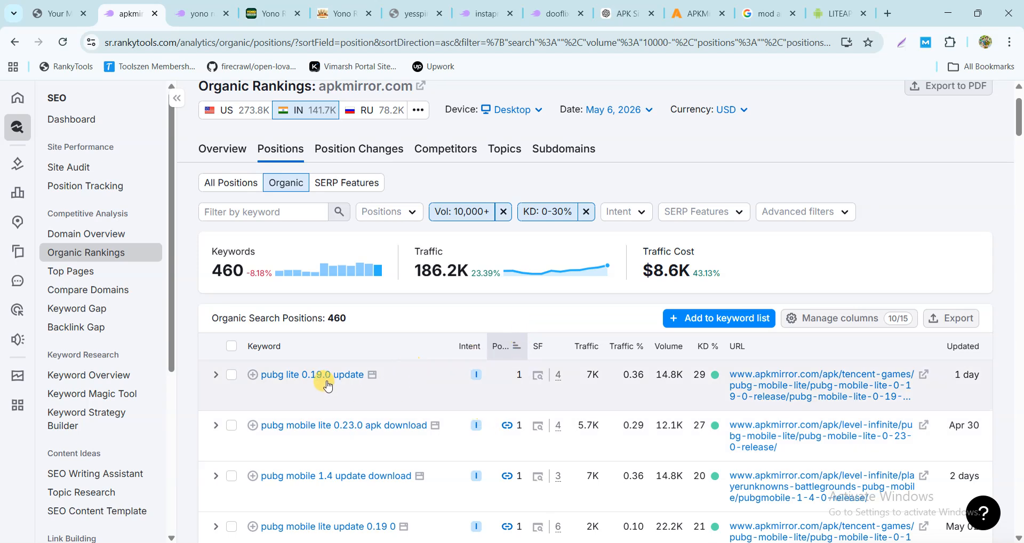
Look through the filtered keywords and sort them by position in descending order.
scroll(402, 331, down, 3)
scroll(475, 373, down, 6)
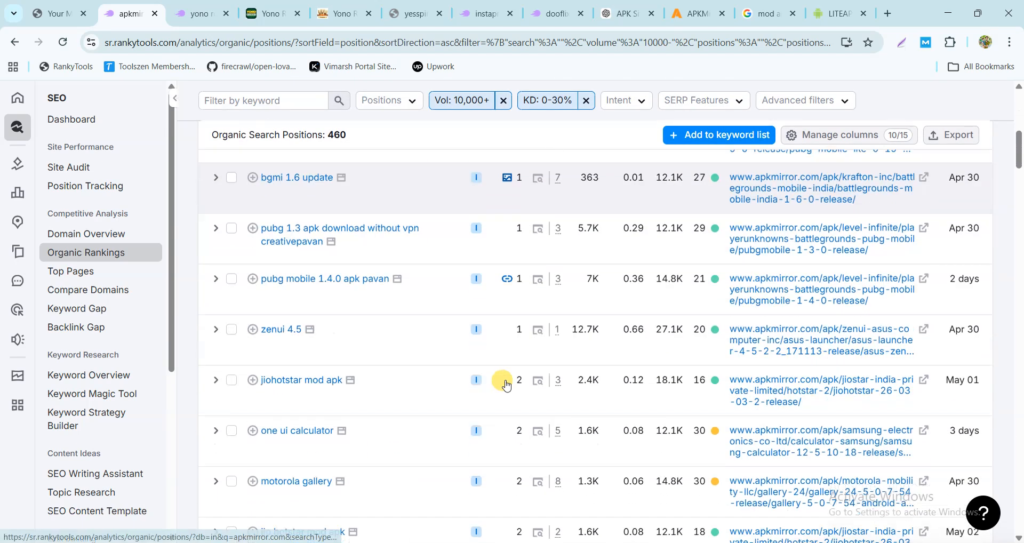
scroll(505, 382, up, 10)
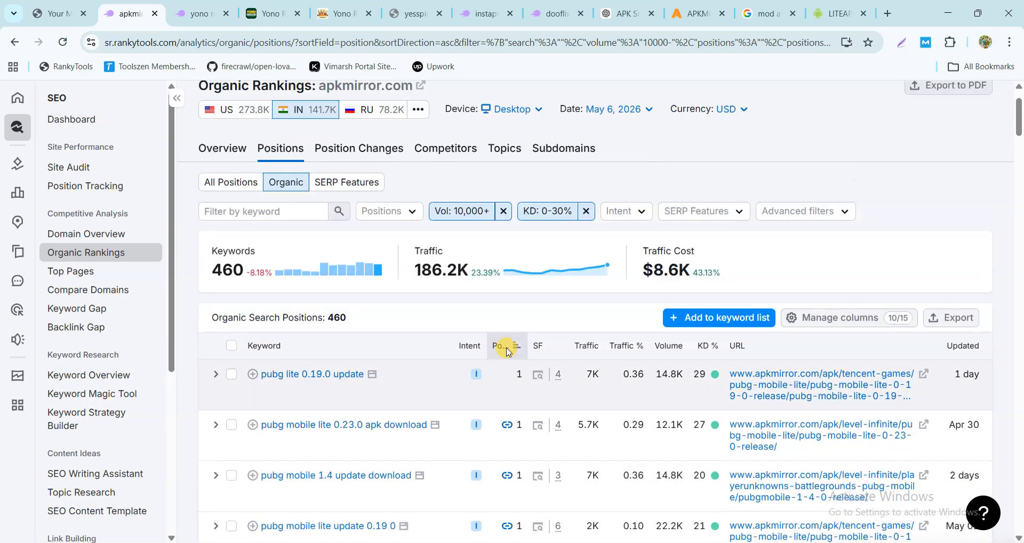
click(499, 347)
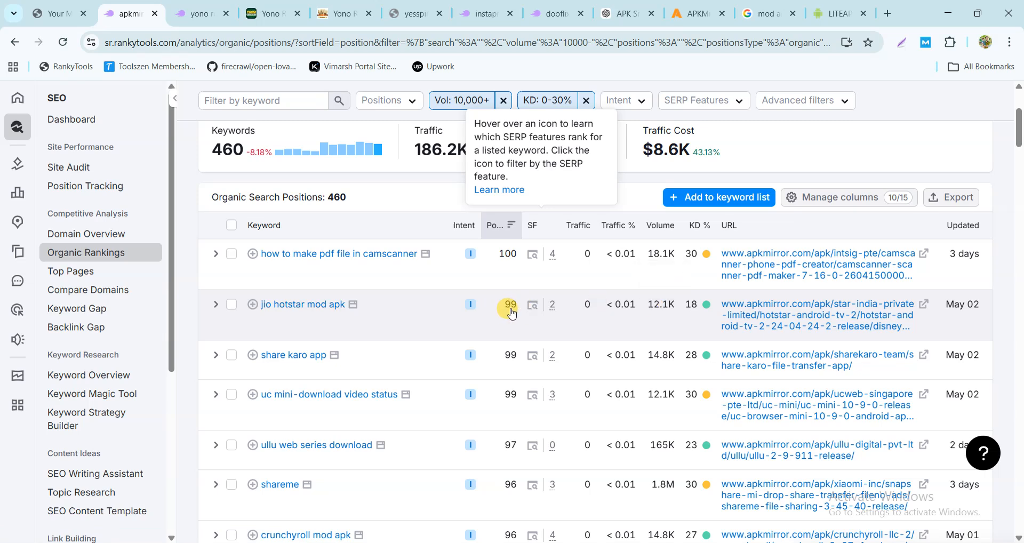
Open the keyword overviews for jio hotstar mod apk, share karo app and crunchyroll mod apk in new tabs.
right_click(296, 306)
click(353, 321)
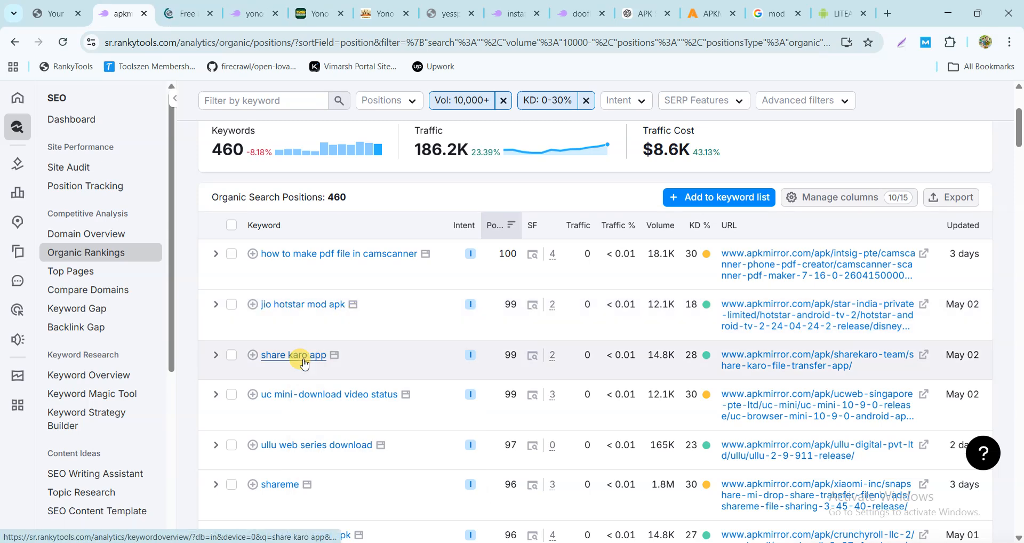
right_click(305, 364)
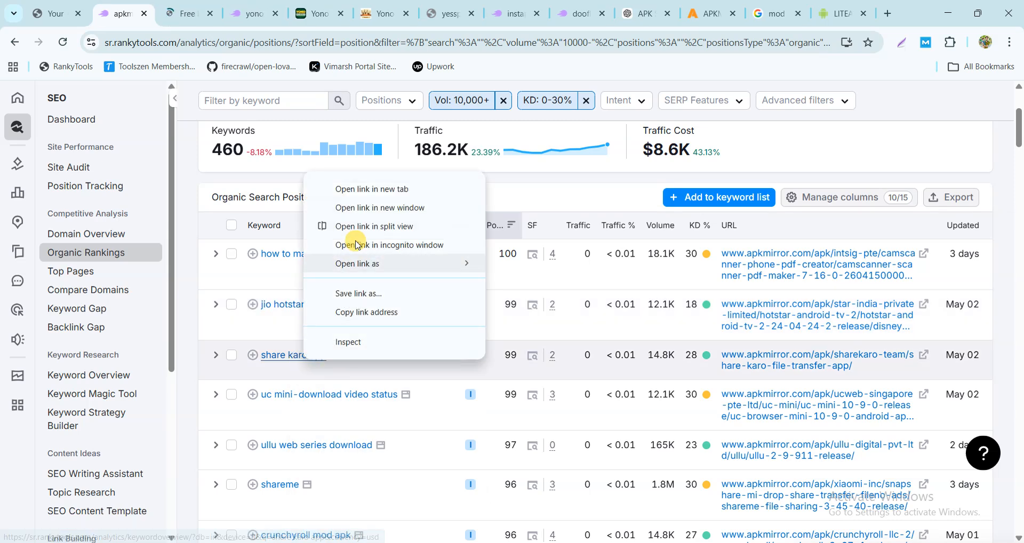
click(374, 190)
scroll(381, 267, down, 3)
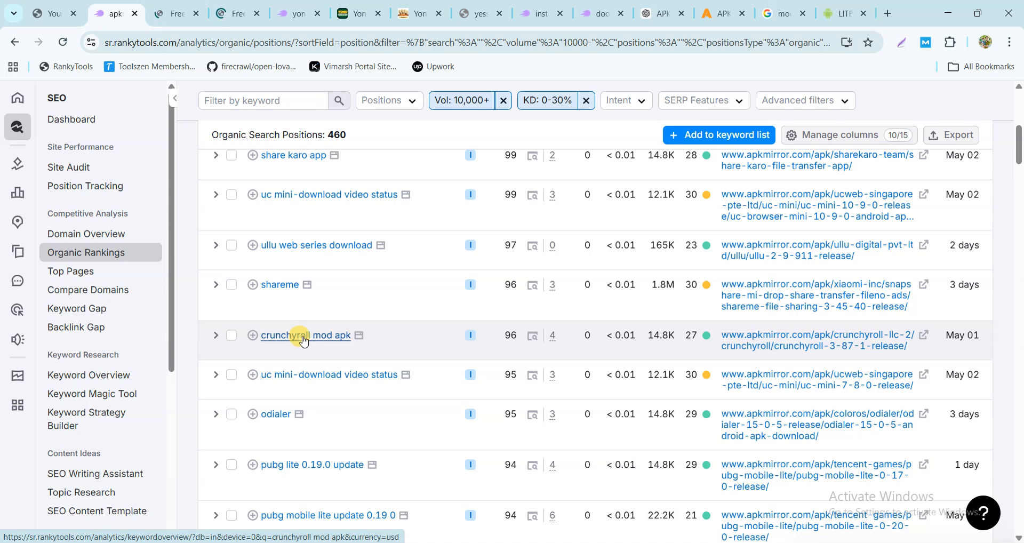
right_click(305, 340)
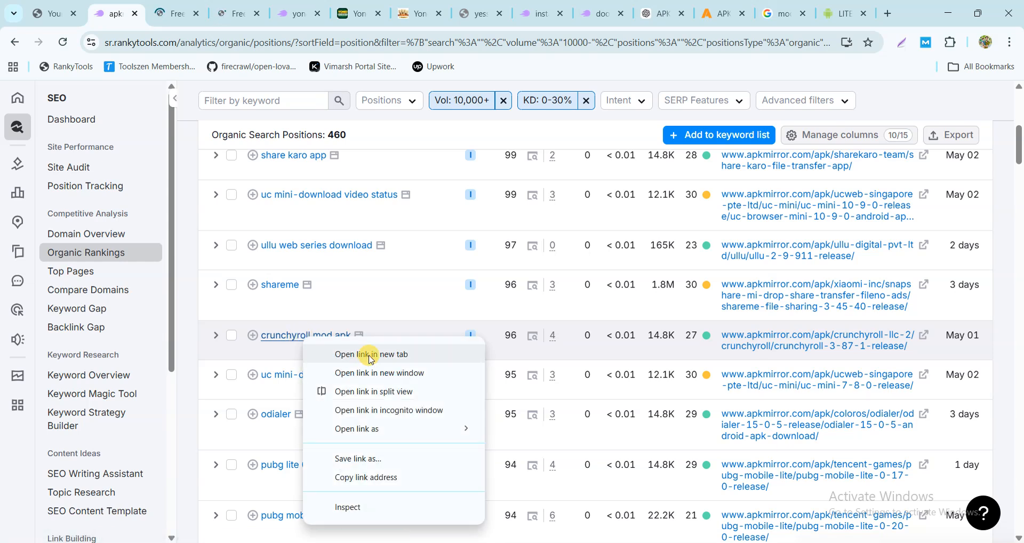
click(366, 353)
Examine the jio hotstar mod apk overview, including its volume, difficulty, keyword variations and the pages ranking for it.
click(167, 5)
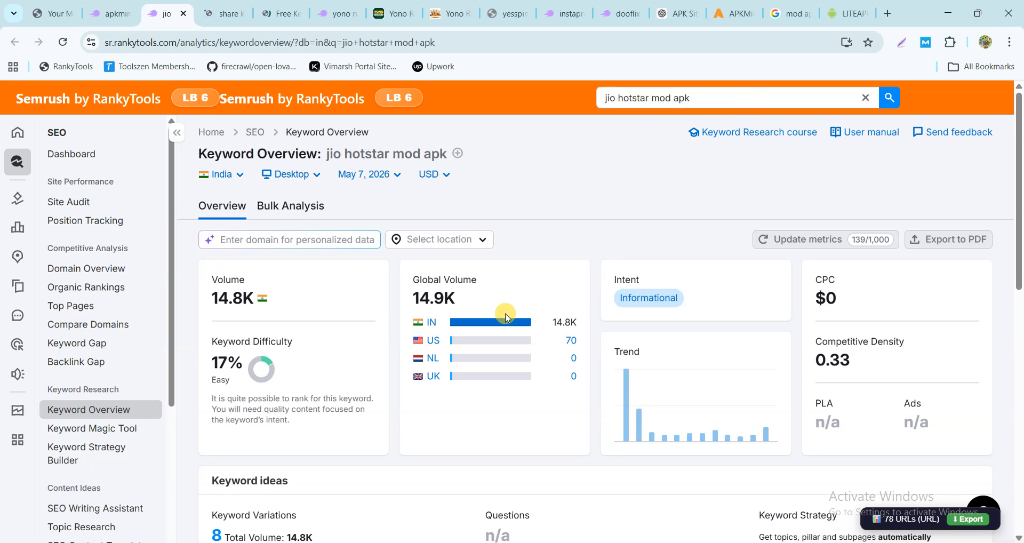
scroll(443, 307, down, 10)
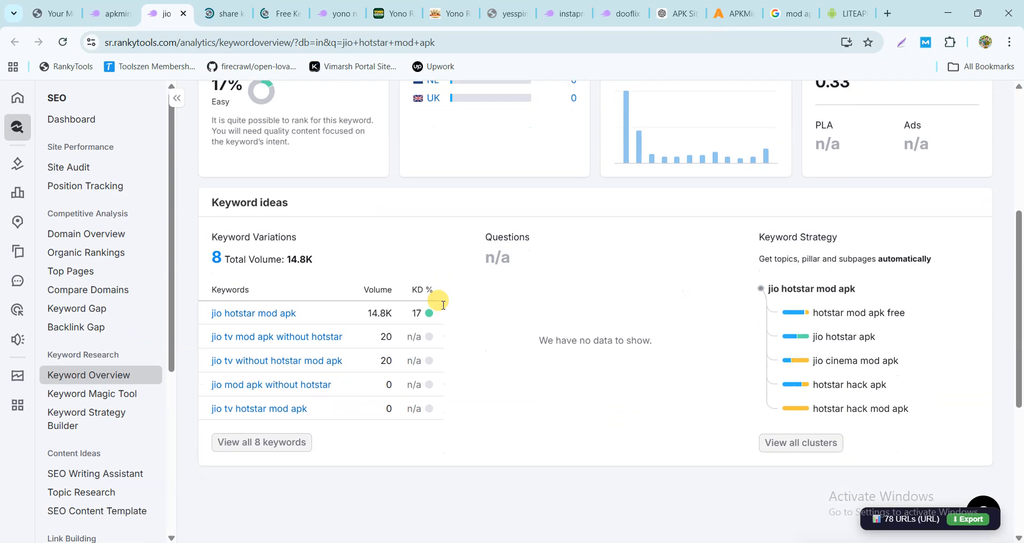
scroll(443, 308, down, 4)
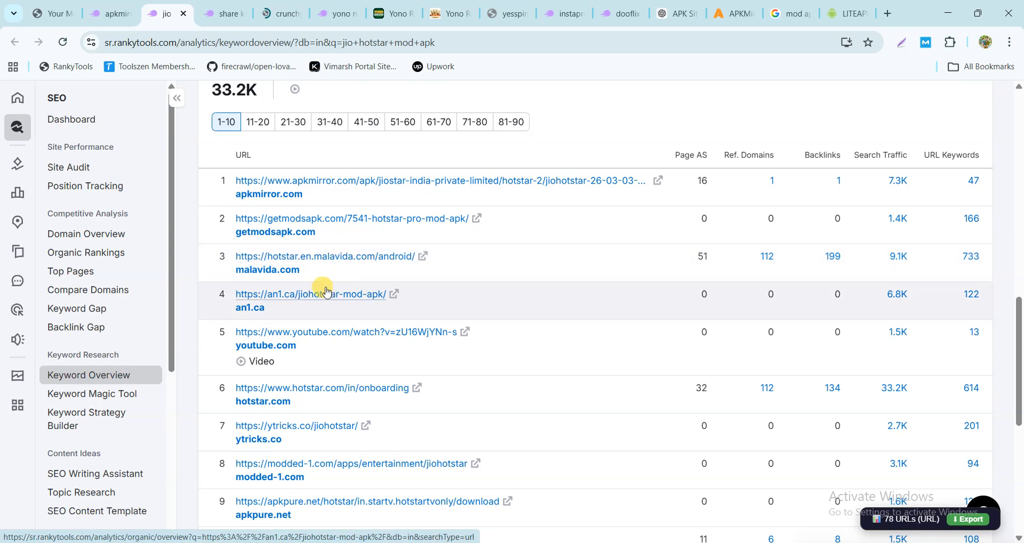
scroll(327, 317, down, 2)
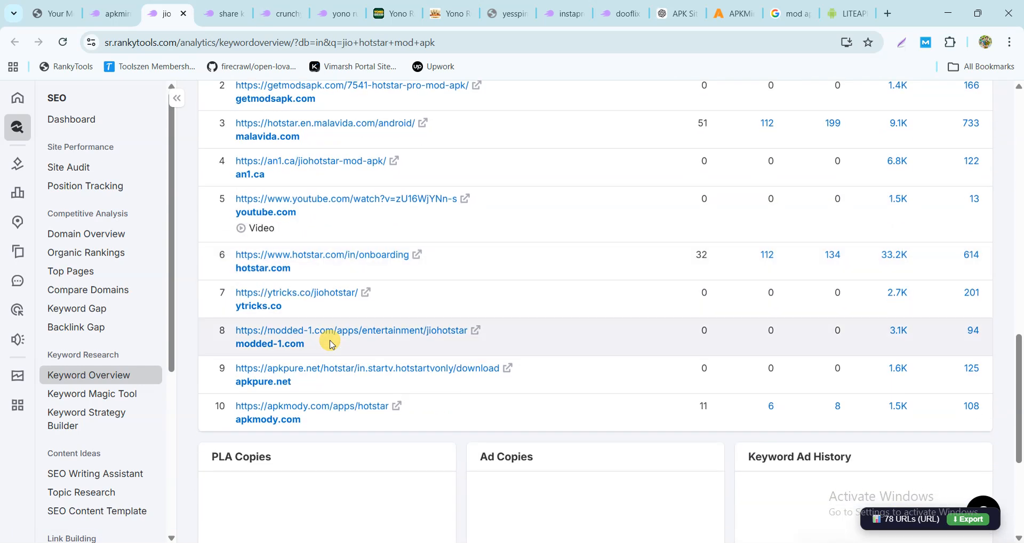
scroll(331, 341, down, 3)
scroll(331, 340, up, 3)
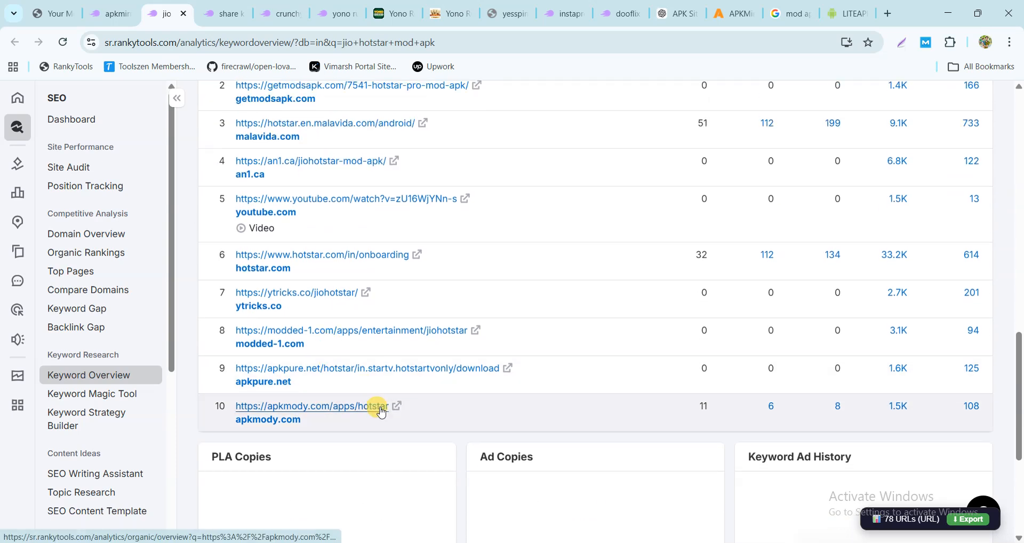
scroll(382, 410, up, 2)
scroll(384, 408, up, 7)
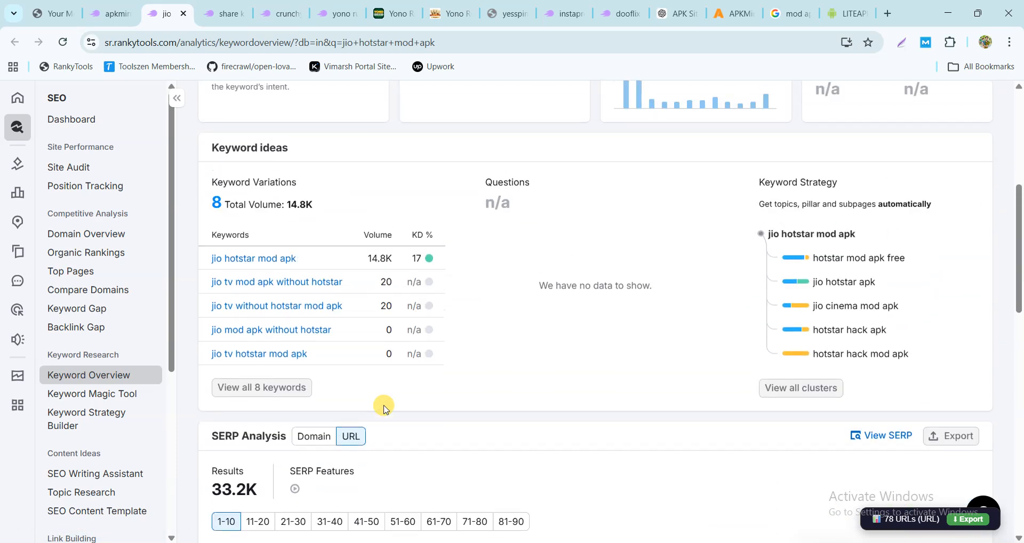
scroll(384, 409, up, 5)
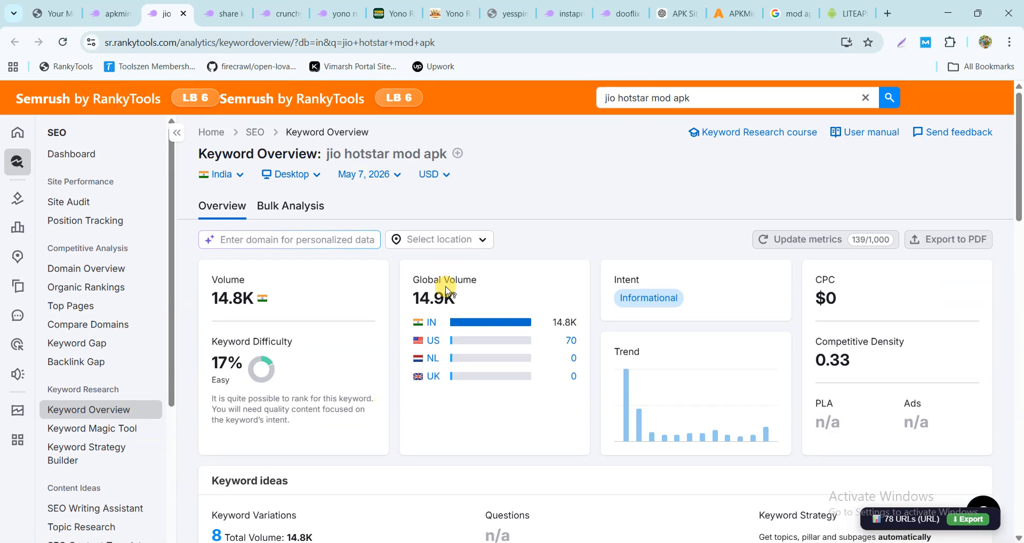
scroll(448, 286, down, 16)
scroll(451, 283, up, 15)
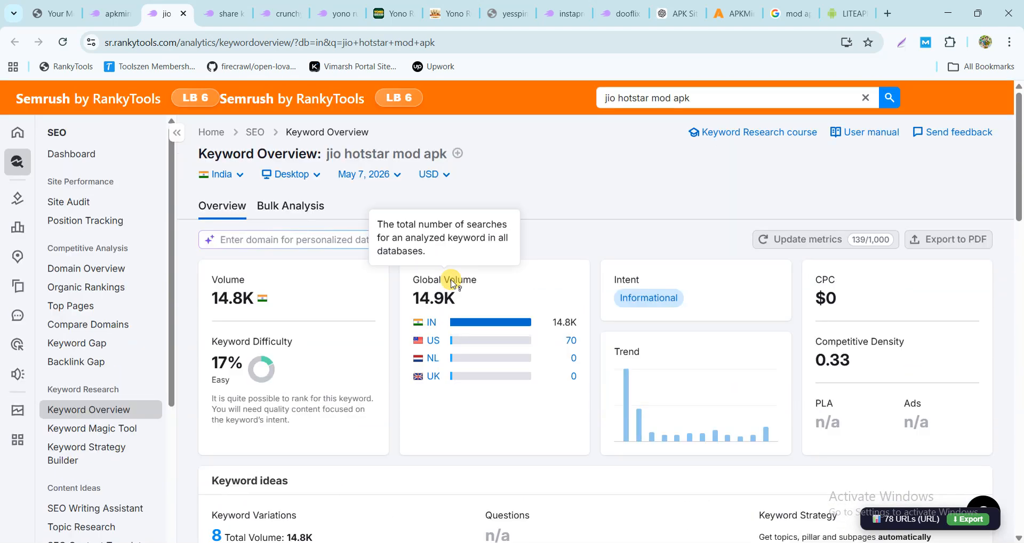
scroll(530, 275, down, 15)
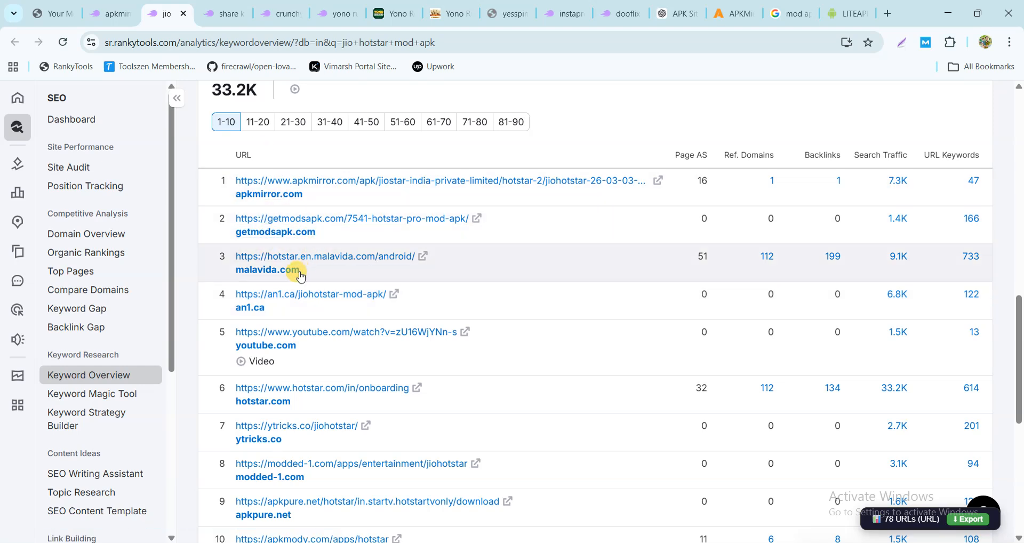
scroll(298, 264, up, 15)
drag(705, 97, 613, 155)
scroll(469, 258, down, 15)
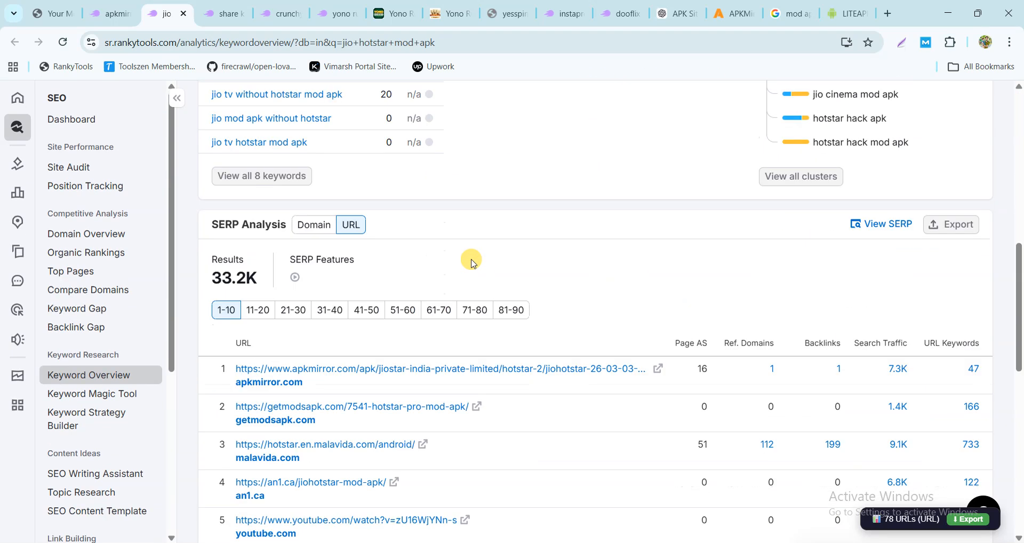
Review the share karo app keyword overview and its ranking pages, and inspect the ranking site sharekaro.app in a new tab.
key(ctrl+Tab)
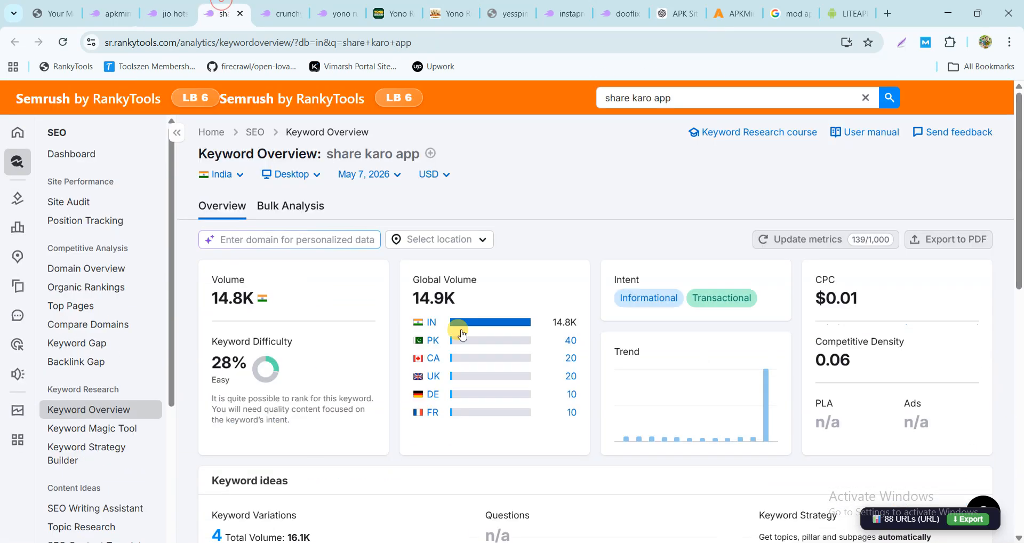
scroll(585, 208, down, 14)
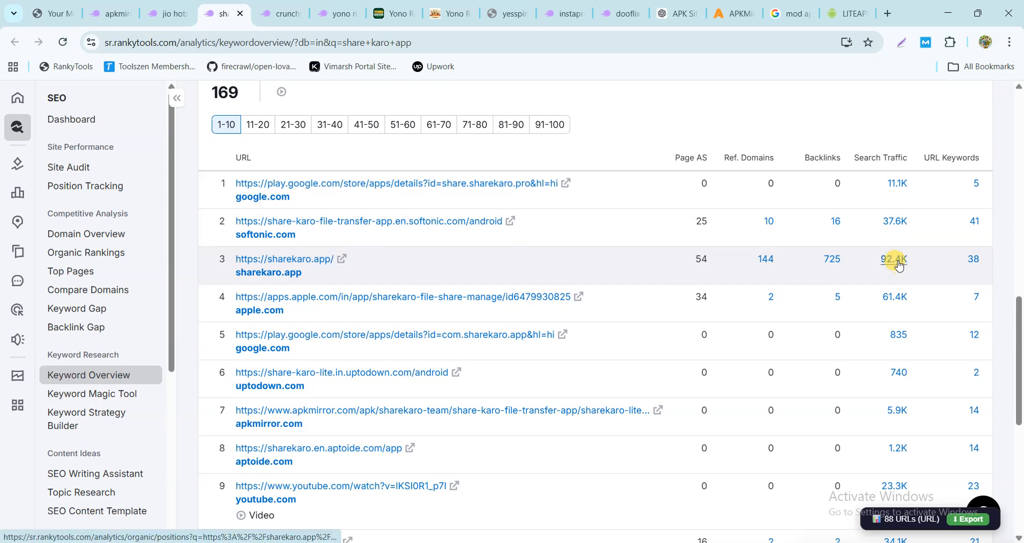
click(342, 264)
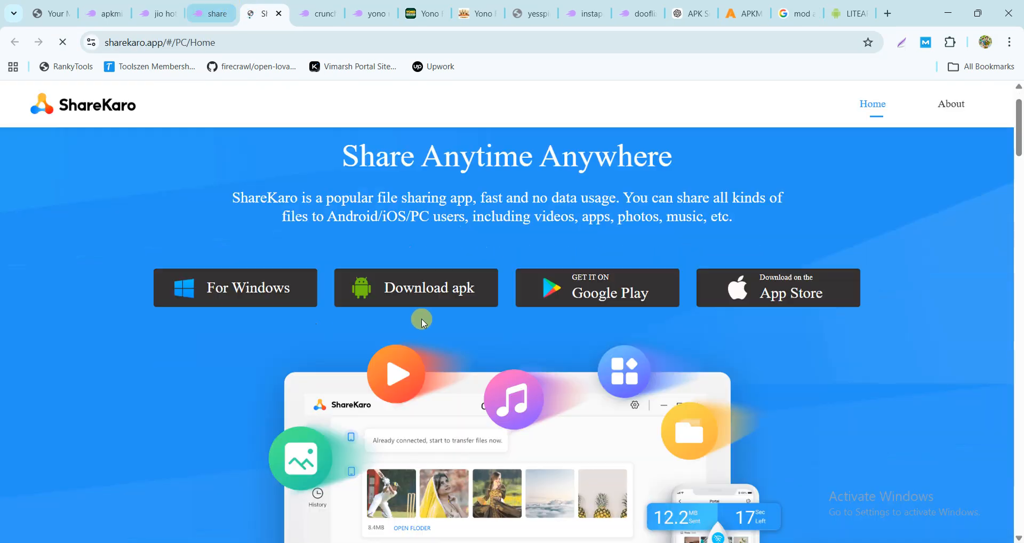
scroll(422, 320, down, 5)
scroll(423, 327, down, 10)
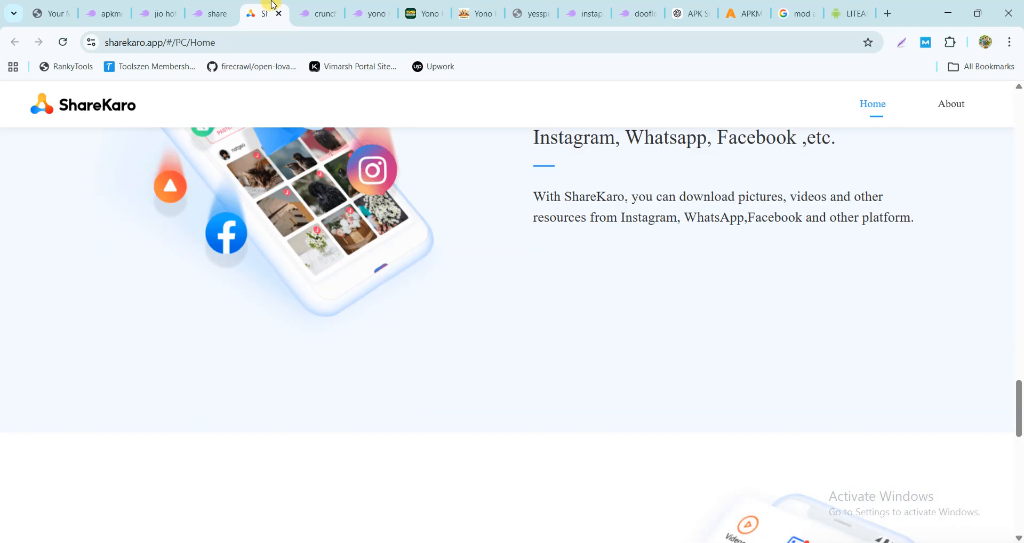
click(212, 14)
Inspect the ranking site pc.sharekaro.me, and check its search traffic and the keyword variations in the share karo app overview.
scroll(305, 386, down, 3)
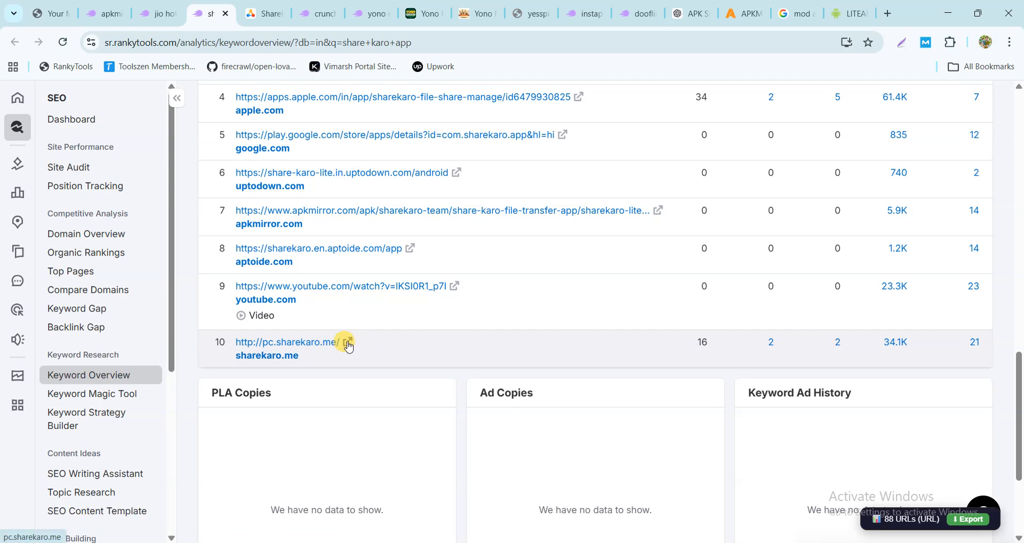
click(347, 344)
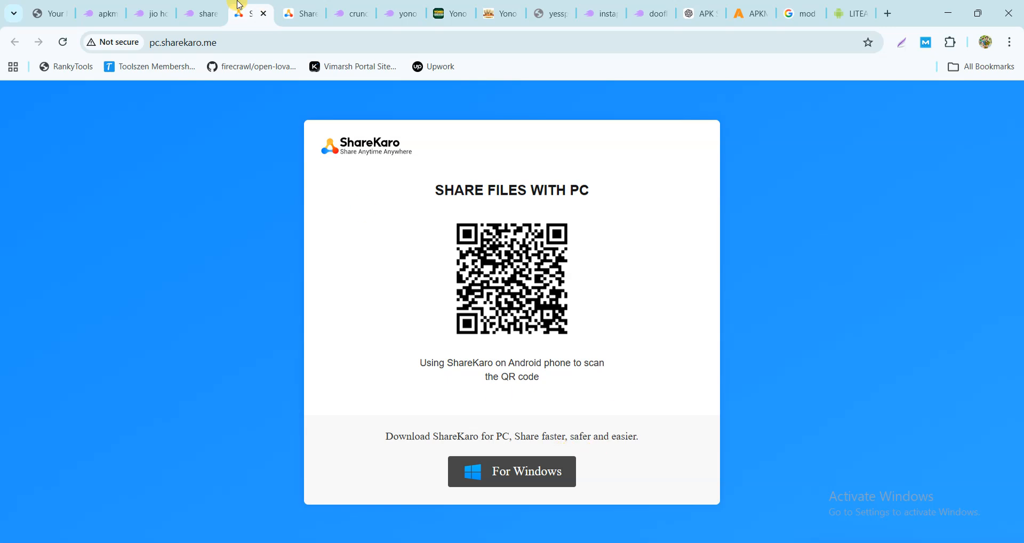
click(220, 12)
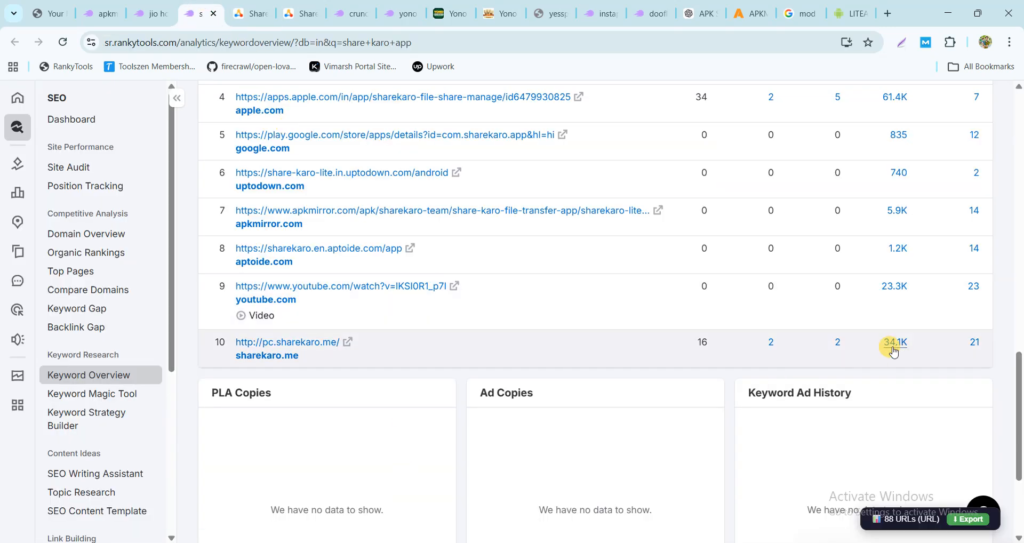
scroll(389, 269, up, 5)
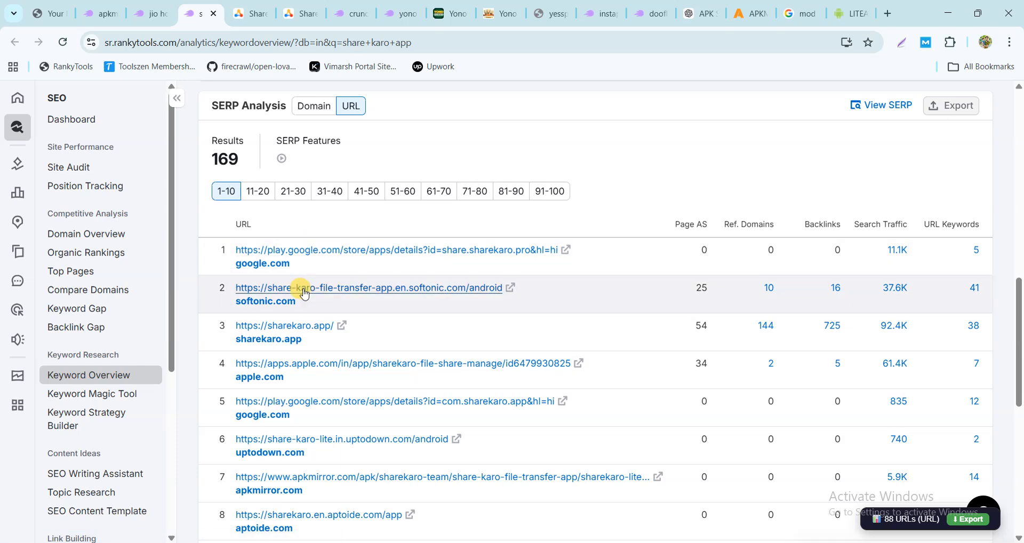
scroll(288, 213, up, 6)
Close the two opened ShareKaro website tabs.
click(254, 13)
click(266, 13)
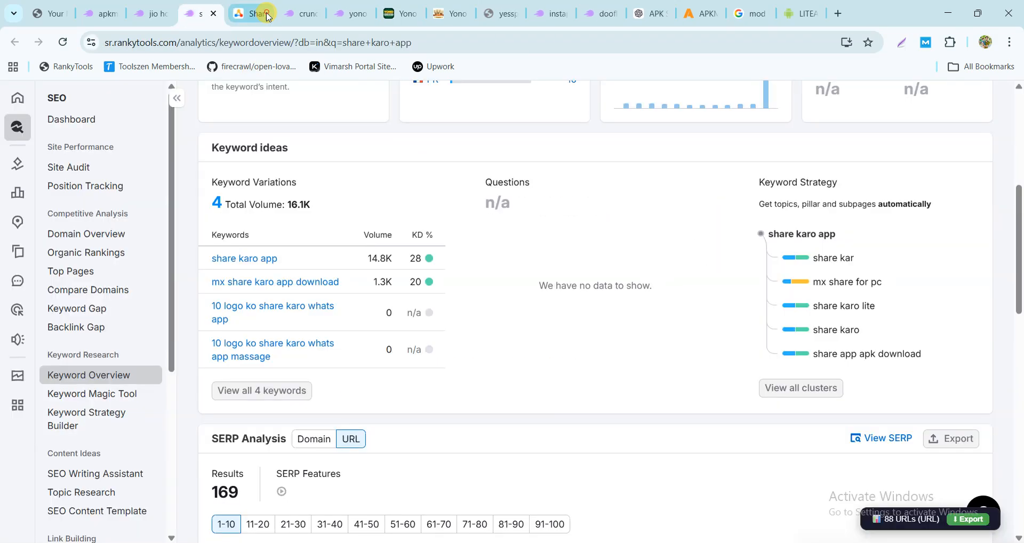
click(267, 15)
click(262, 14)
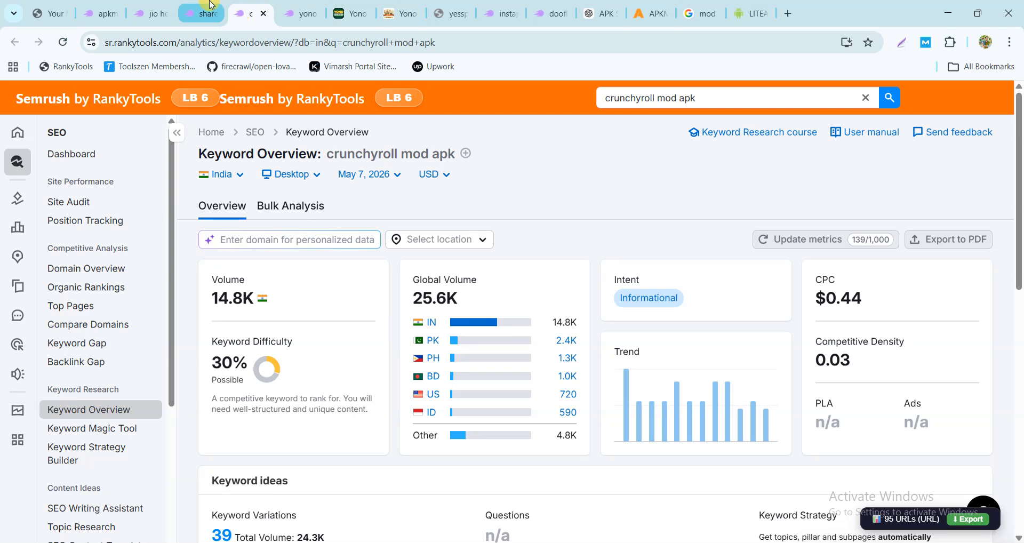
Compare the share karo app and jio hotstar mod apk overviews by volume, keyword difficulty, intent and trend.
scroll(454, 255, down, 4)
scroll(455, 255, up, 5)
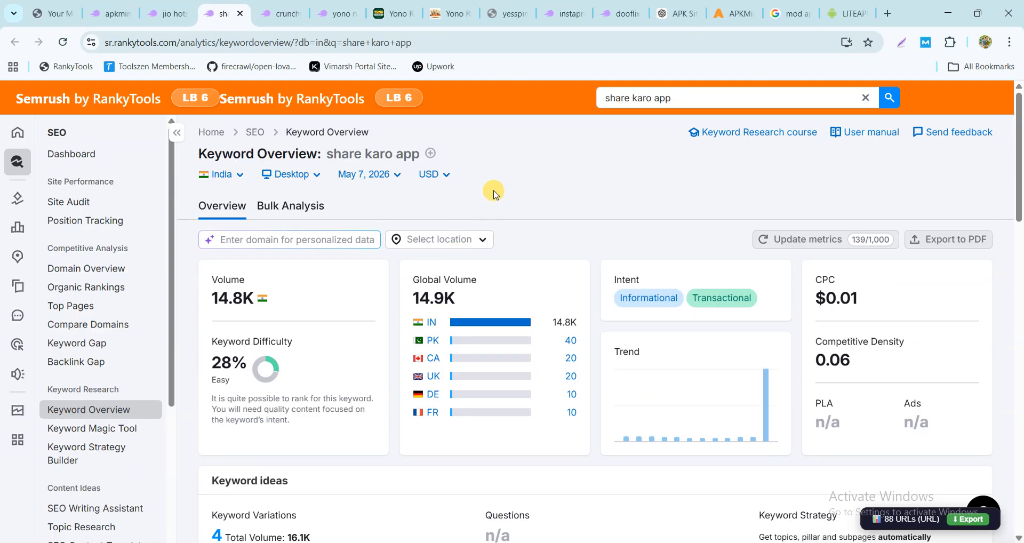
key(ctrl+shift+Tab)
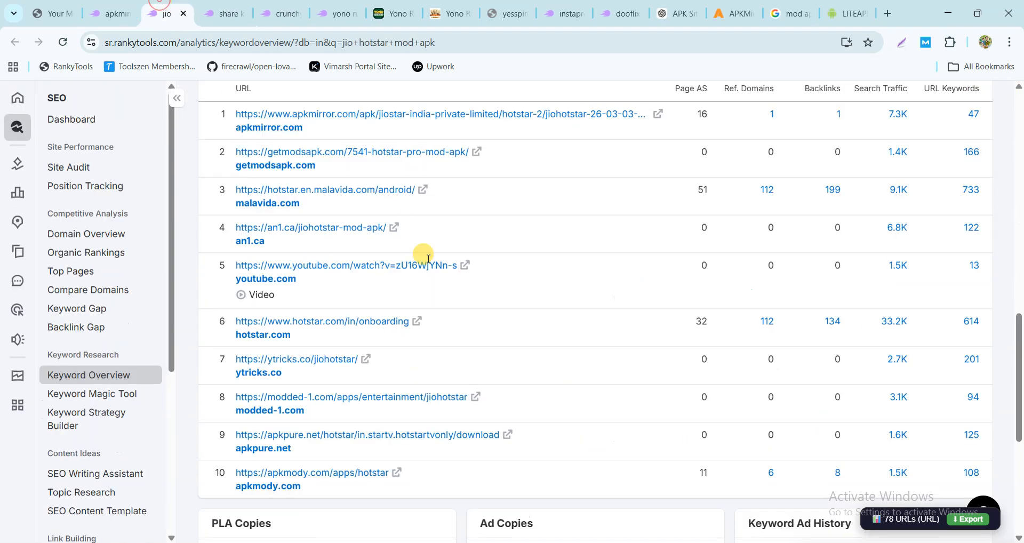
scroll(434, 341, up, 10)
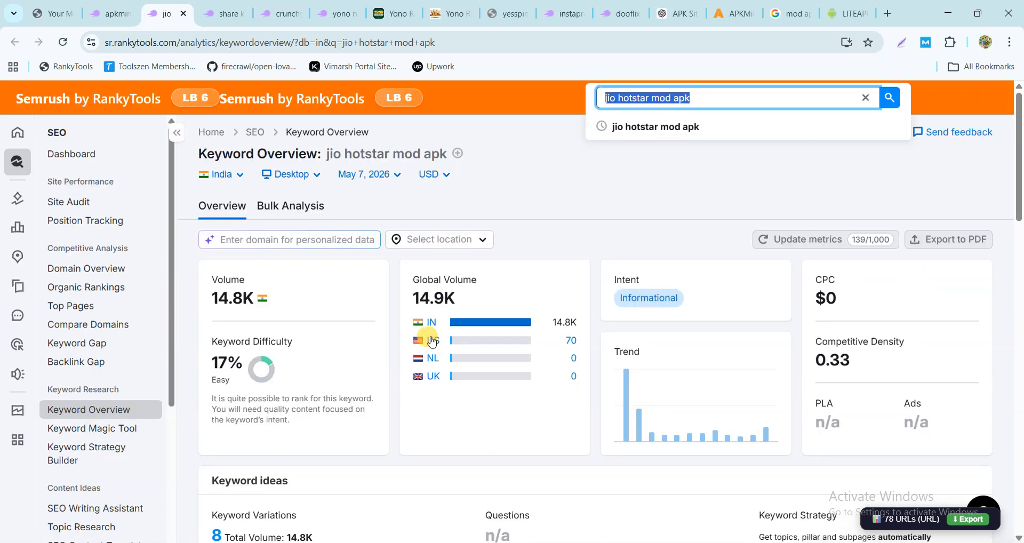
click(542, 106)
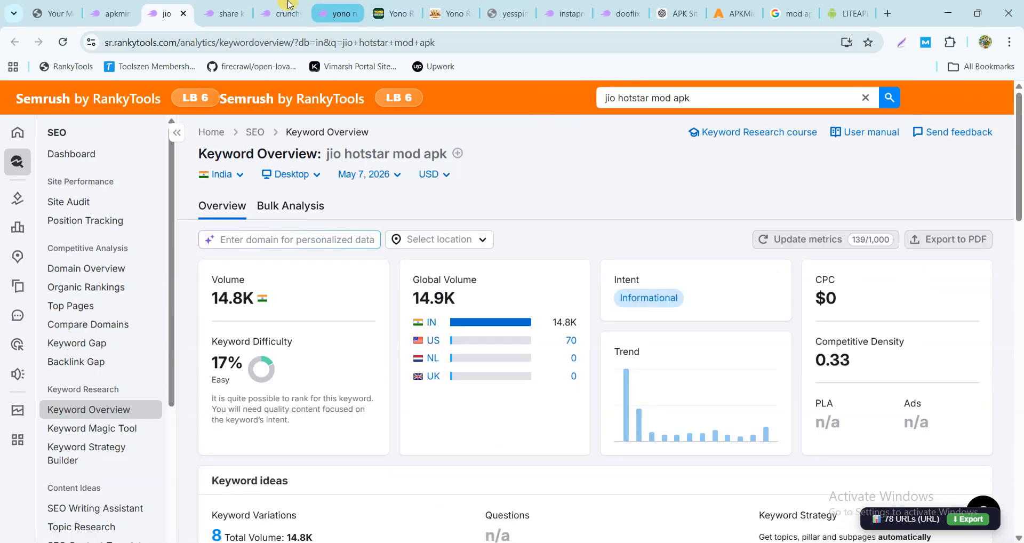
mouse_move(244, 6)
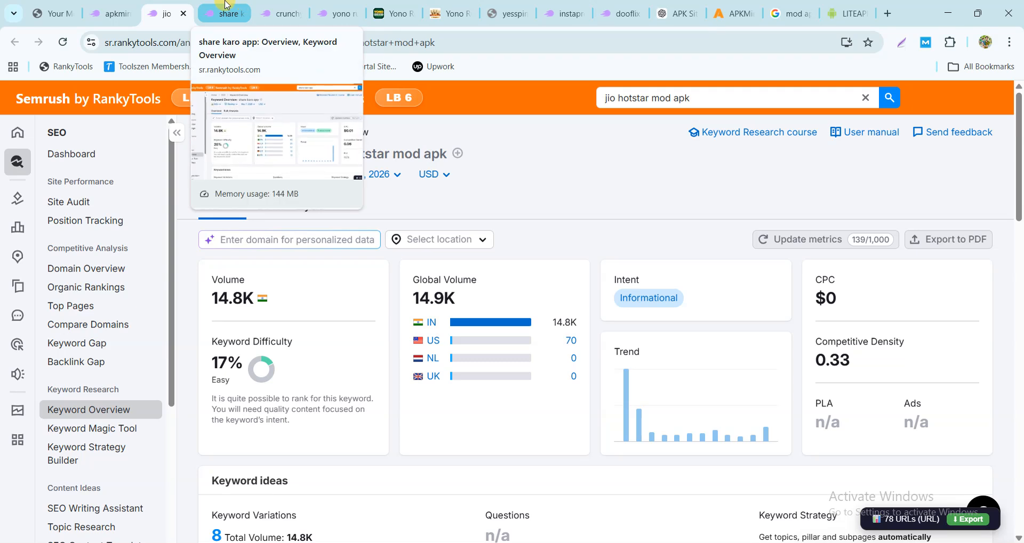
click(227, 5)
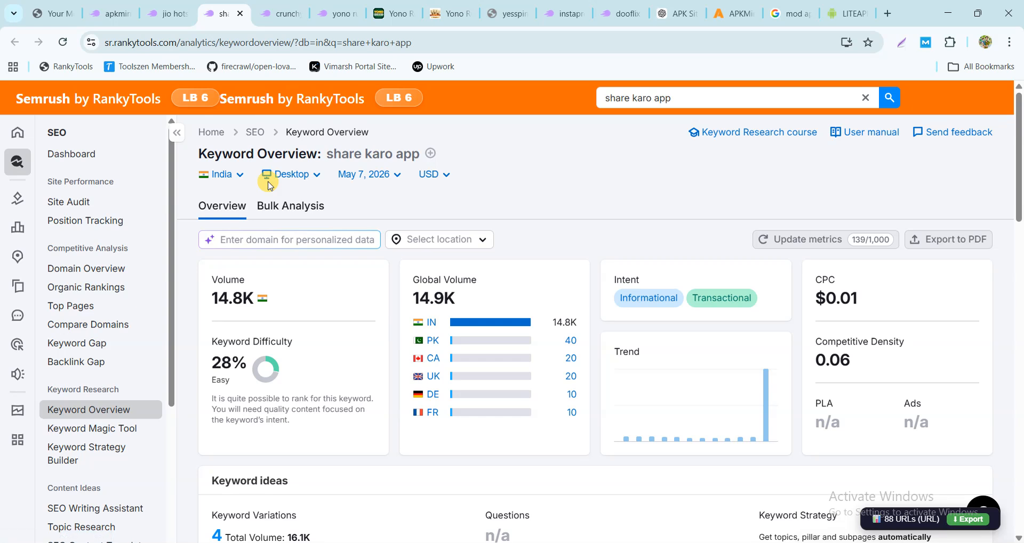
click(166, 14)
click(224, 13)
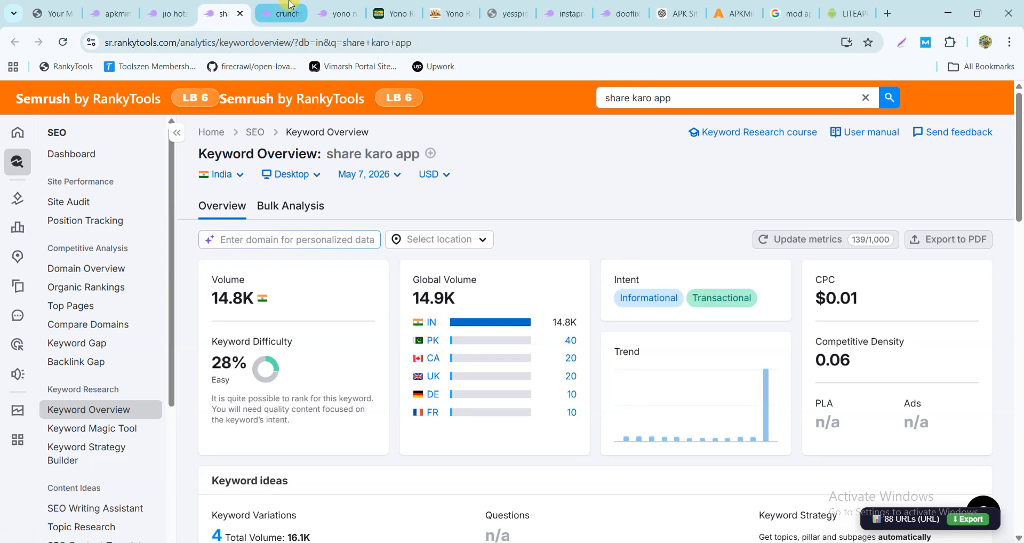
Filter apkmirror.com's organic positions in India to include only keywords containing "mod", and look over the filtered list.
click(114, 13)
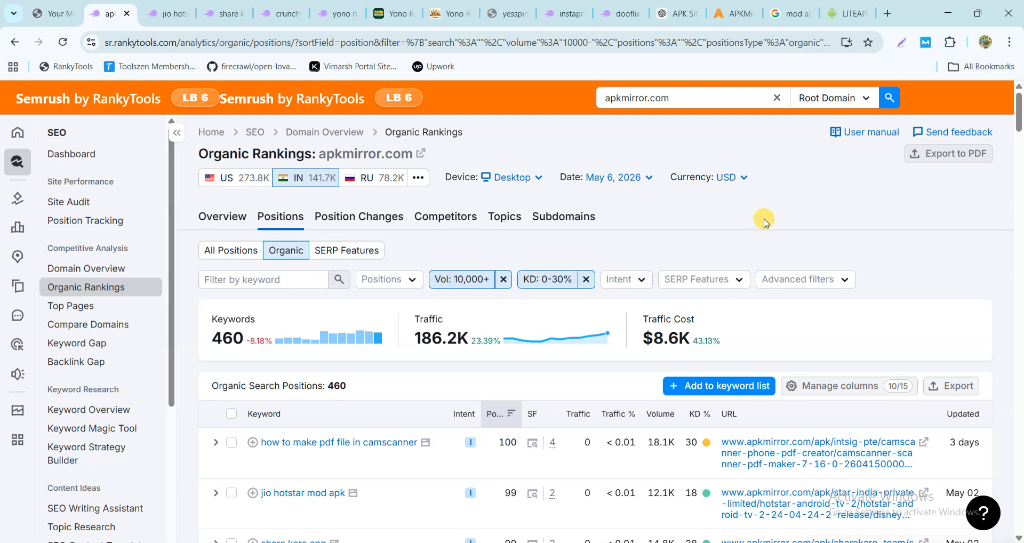
click(800, 282)
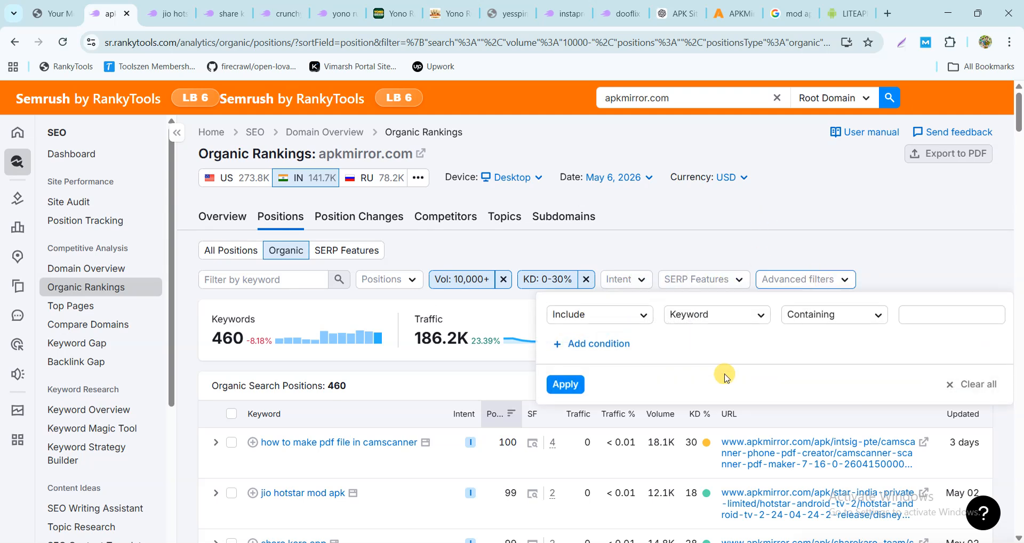
click(933, 315)
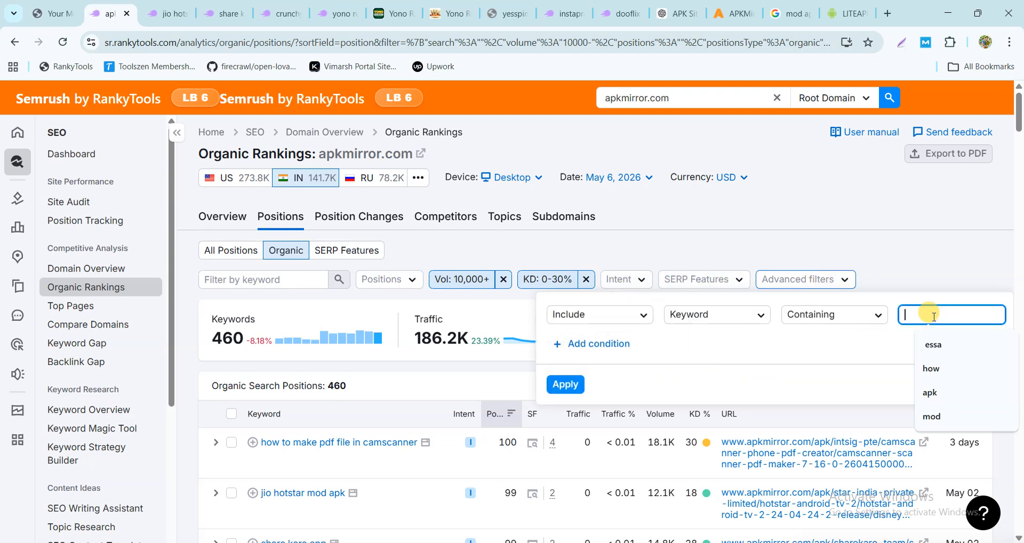
text(mod)
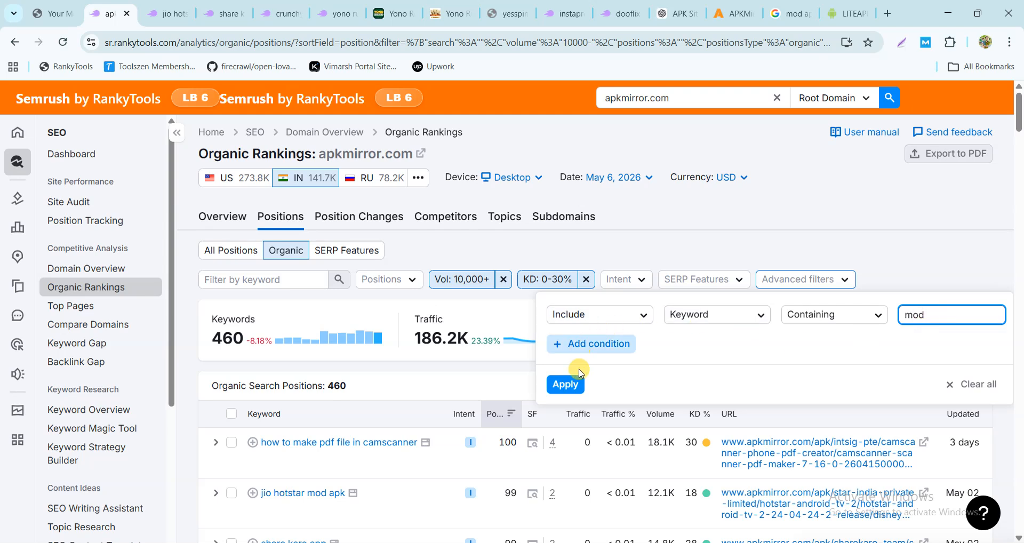
click(566, 384)
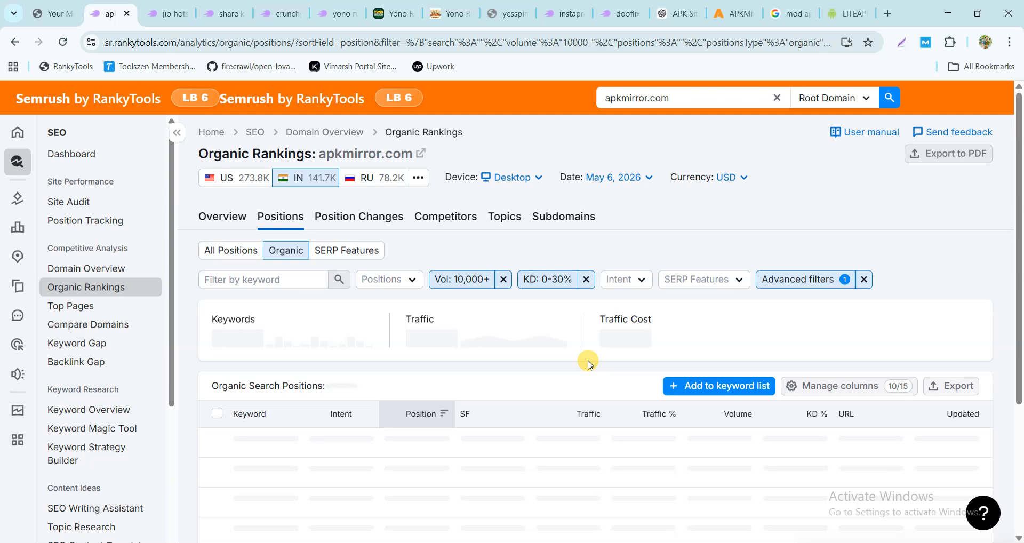
scroll(589, 362, down, 3)
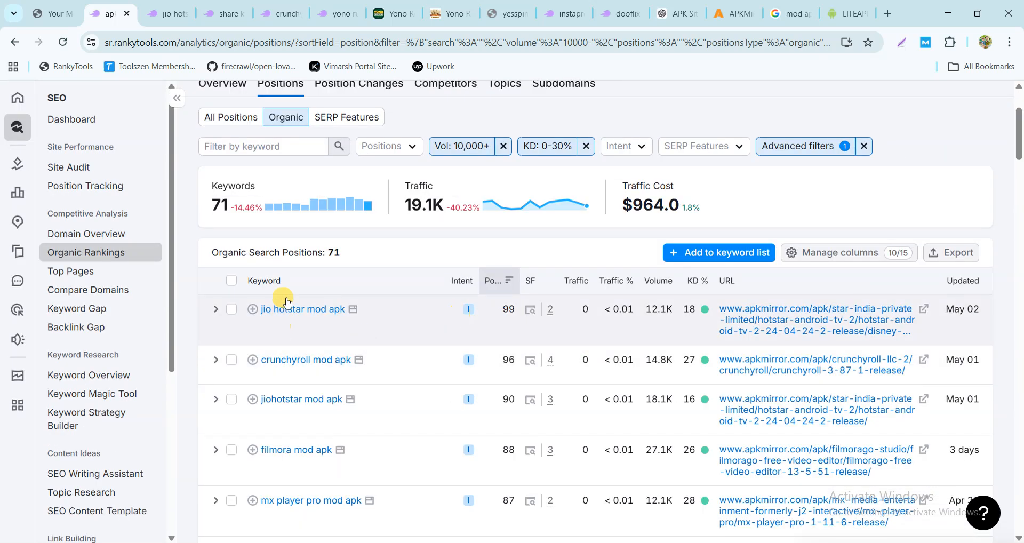
scroll(311, 335, down, 2)
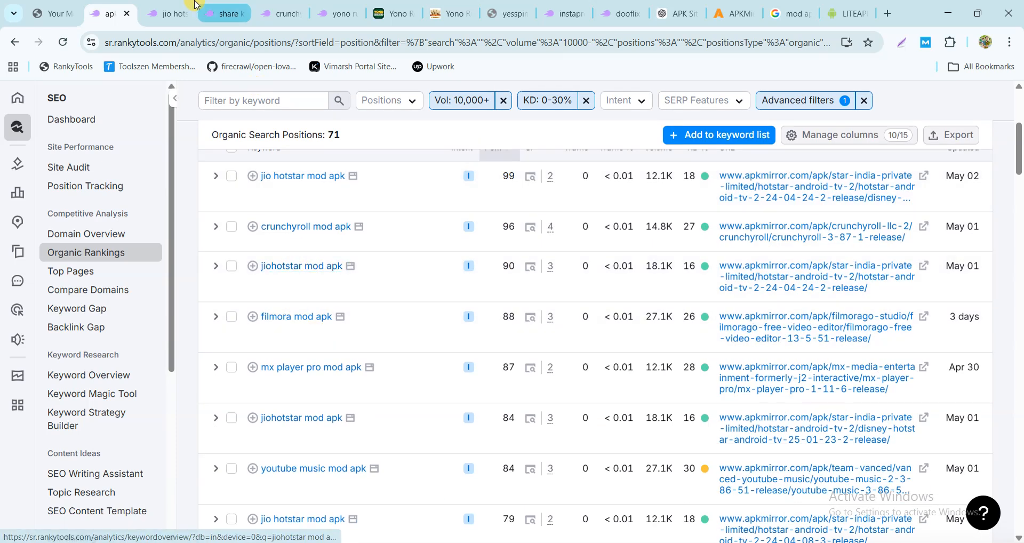
Close the jio hotstar mod apk and share karo app keyword overview tabs.
click(171, 13)
click(184, 14)
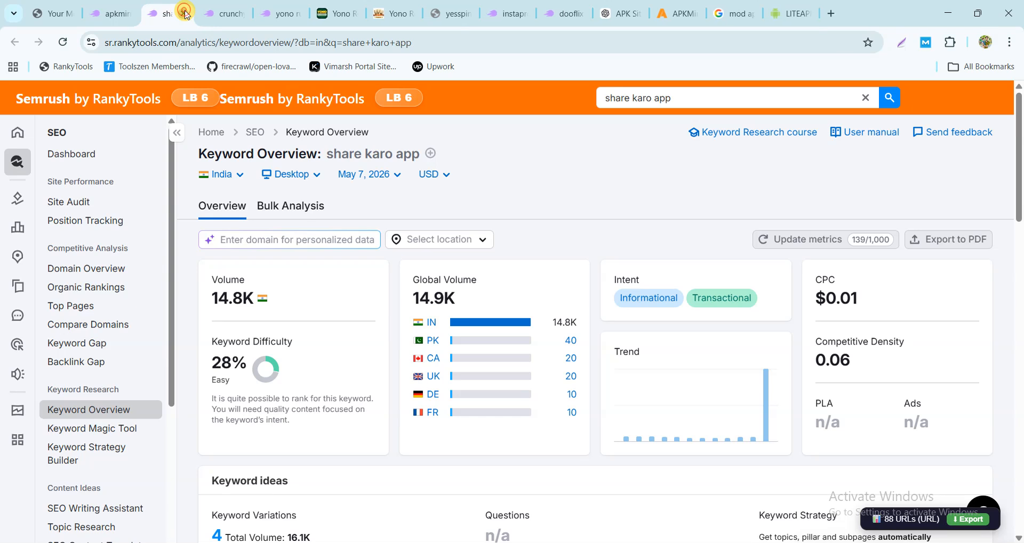
click(184, 13)
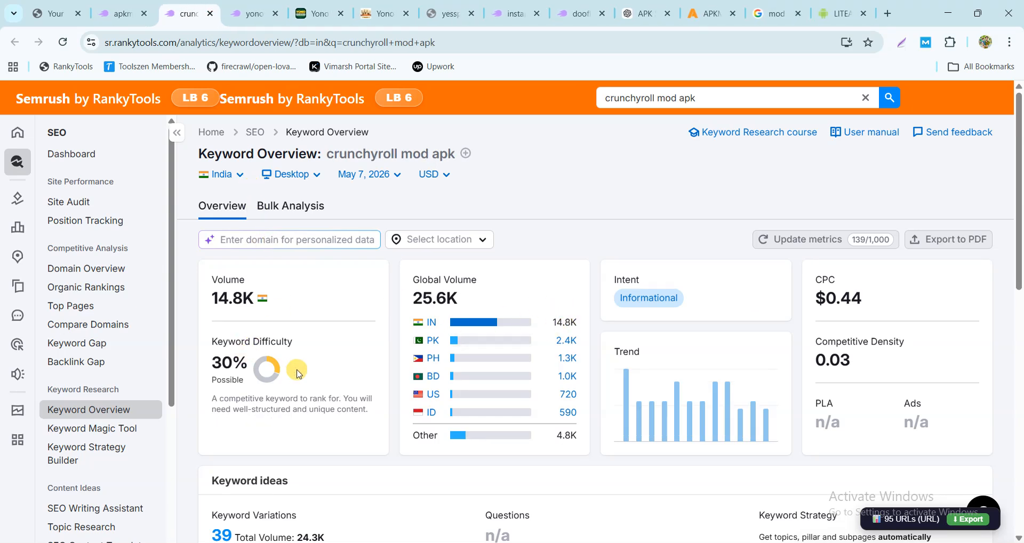
Examine the keyword variations and top ten ranking pages for crunchyroll mod apk.
scroll(275, 355, down, 9)
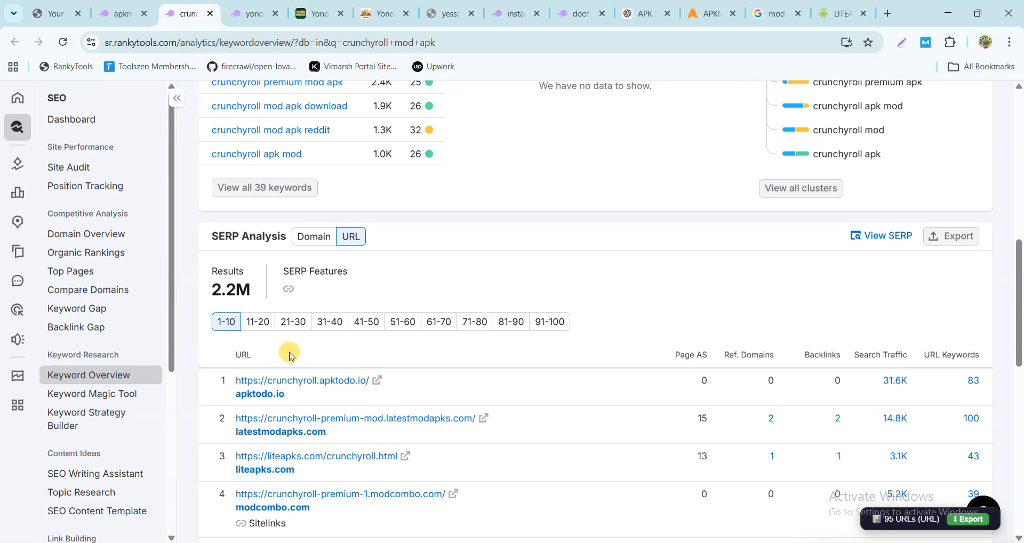
scroll(319, 238, down, 3)
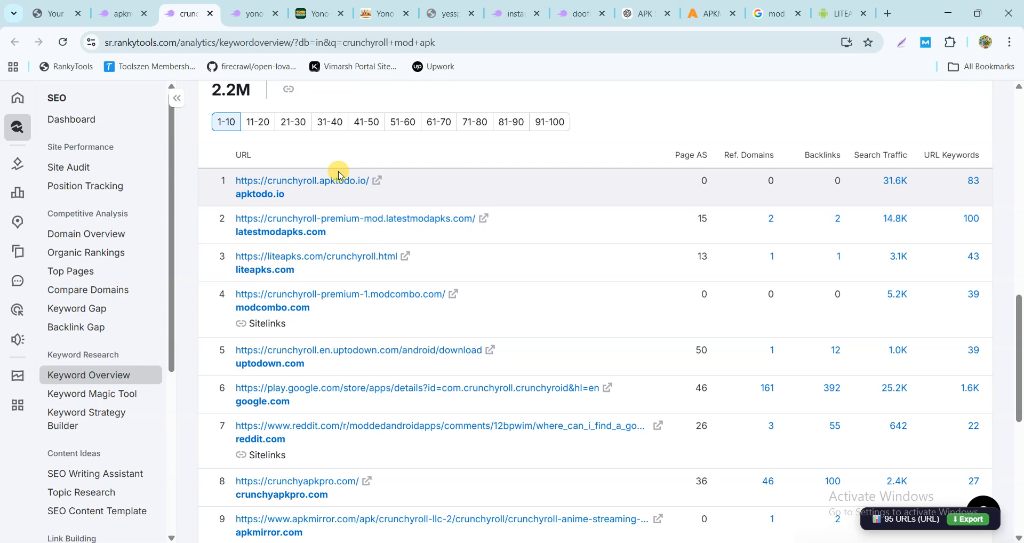
scroll(316, 407, down, 1)
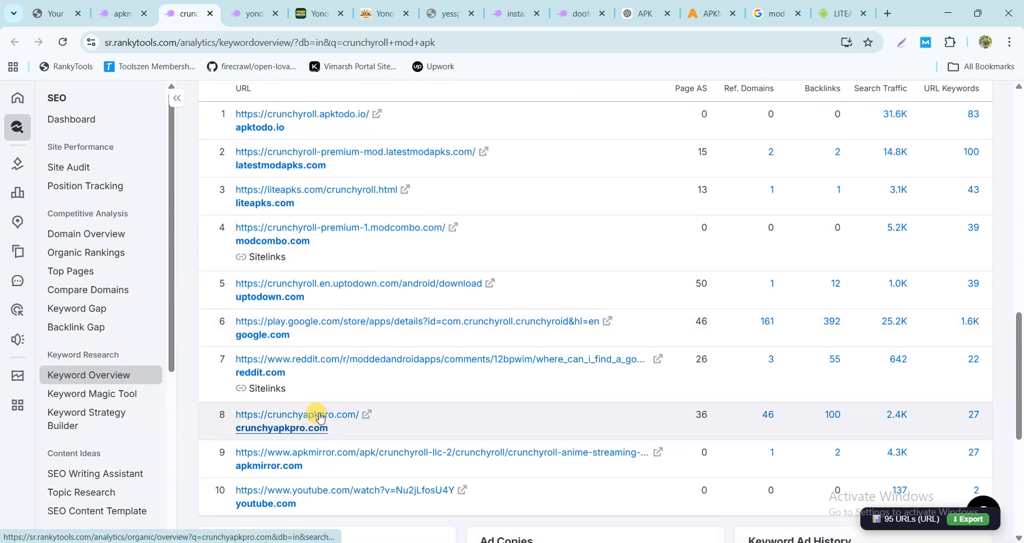
Open the ranking site crunchyapkpro.com in a new tab, review its homepage content down to the footer, and return to the keyword overview.
click(367, 416)
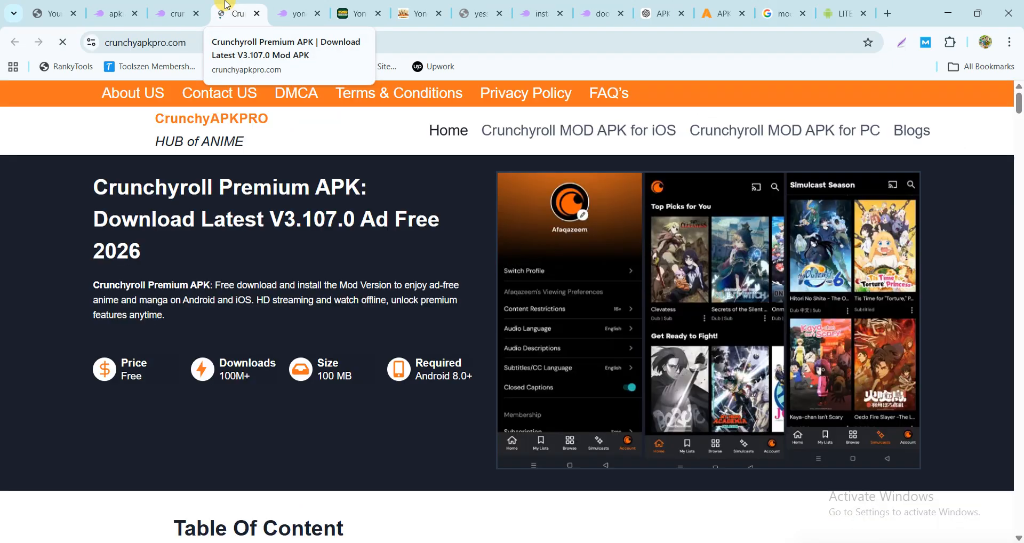
scroll(224, 290, down, 20)
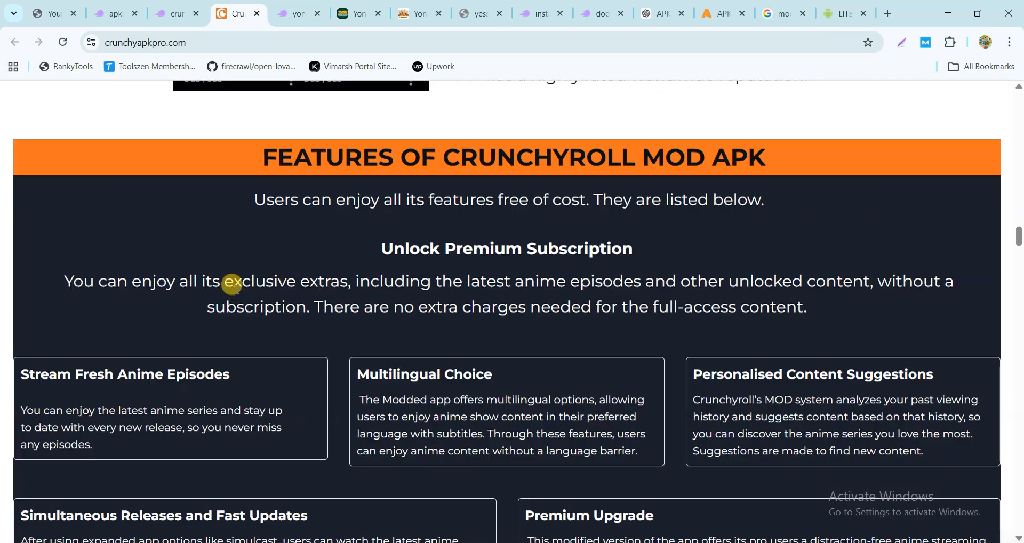
scroll(236, 290, down, 20)
scroll(244, 290, down, 20)
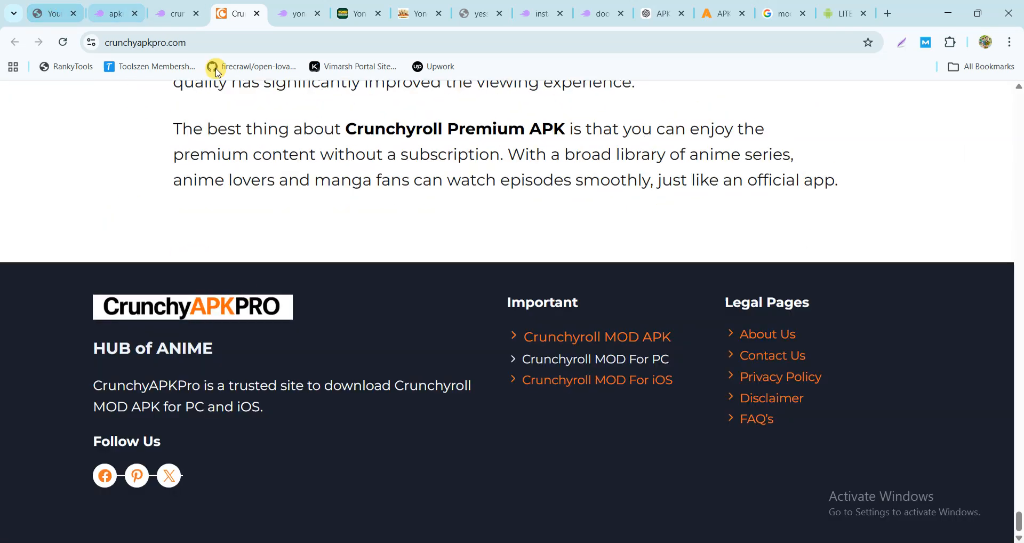
click(178, 13)
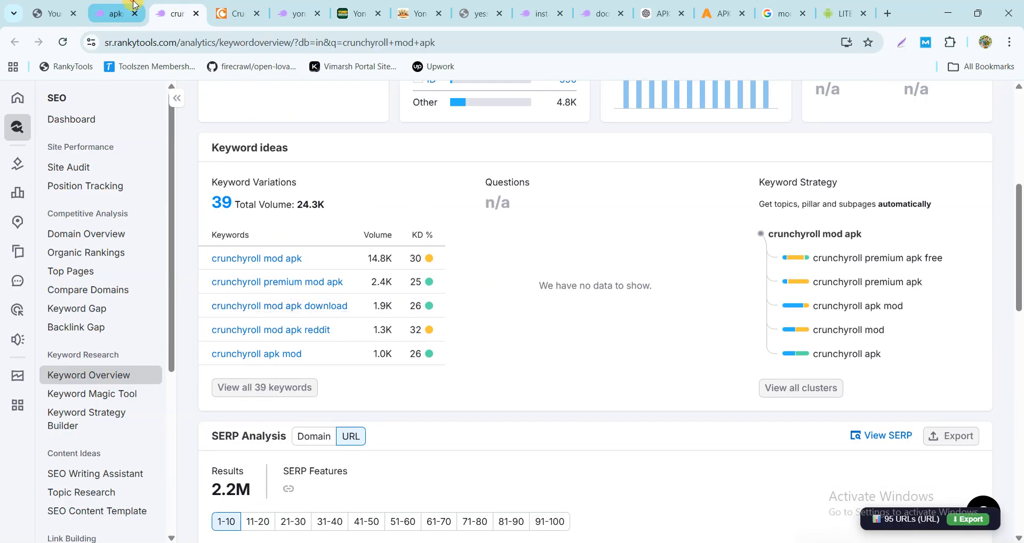
Return to apkmirror.com's filtered organic positions and open the keyword overviews for gangstar vegas mod apk and dead target mod apk in new tabs.
click(134, 5)
scroll(331, 374, down, 2)
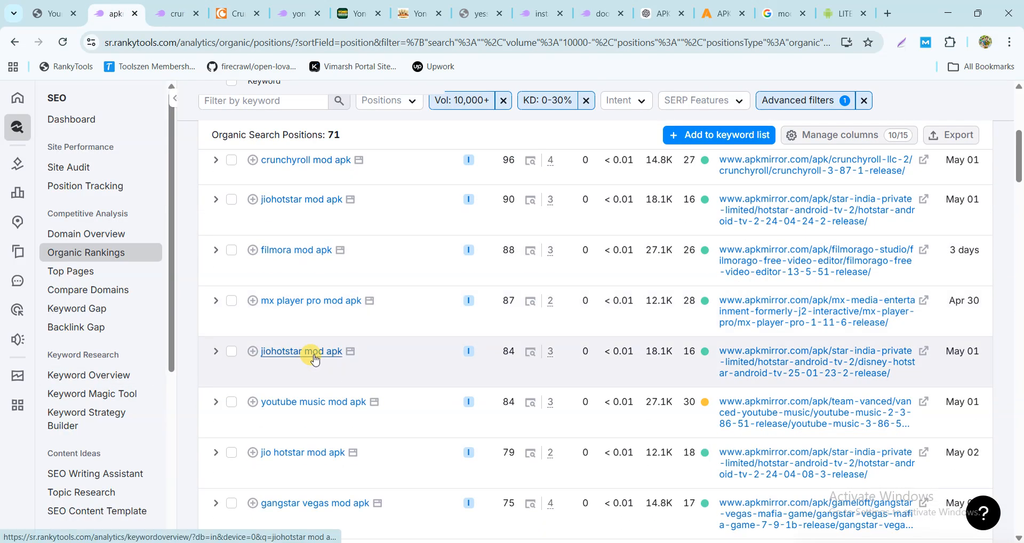
scroll(297, 406, down, 3)
scroll(299, 392, down, 1)
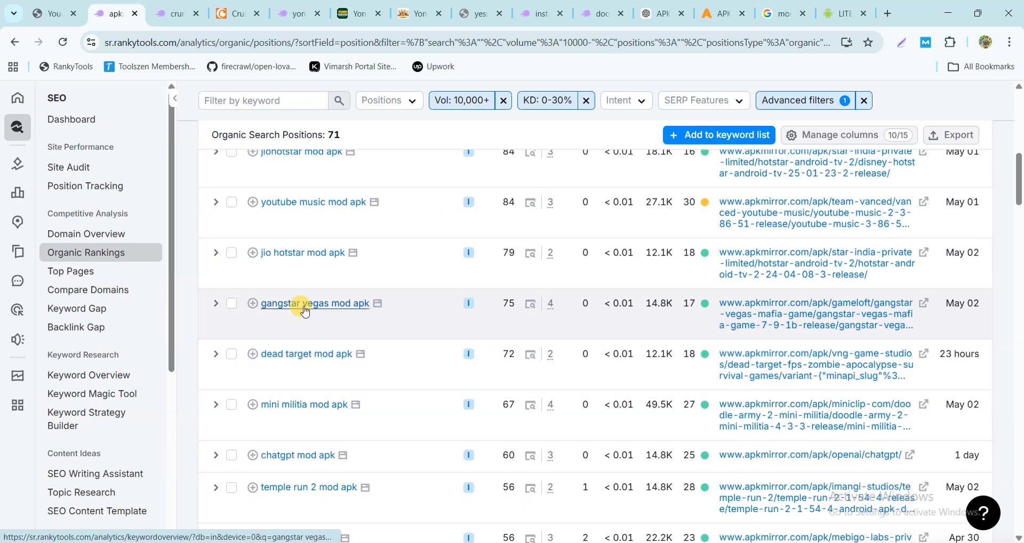
right_click(305, 312)
click(368, 320)
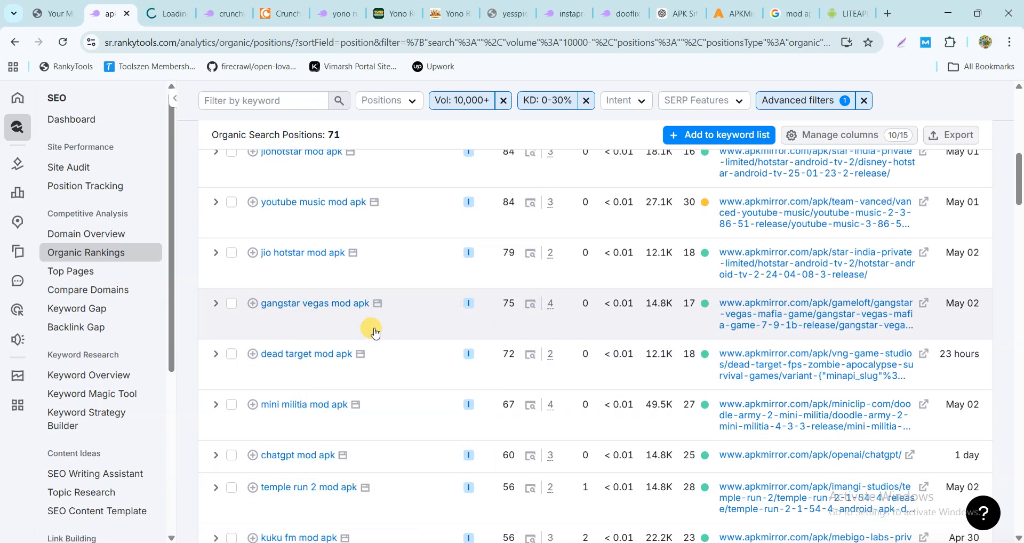
right_click(331, 359)
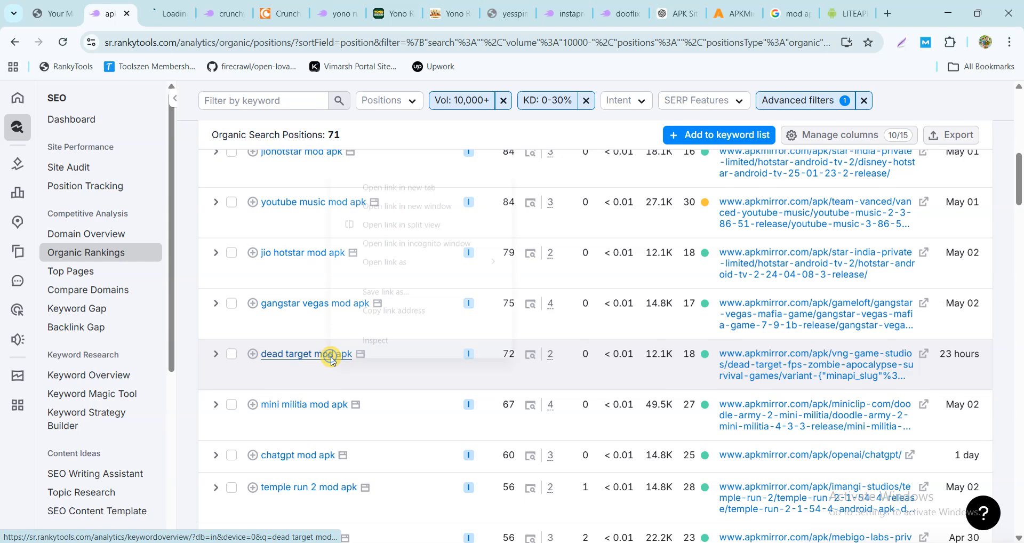
click(390, 190)
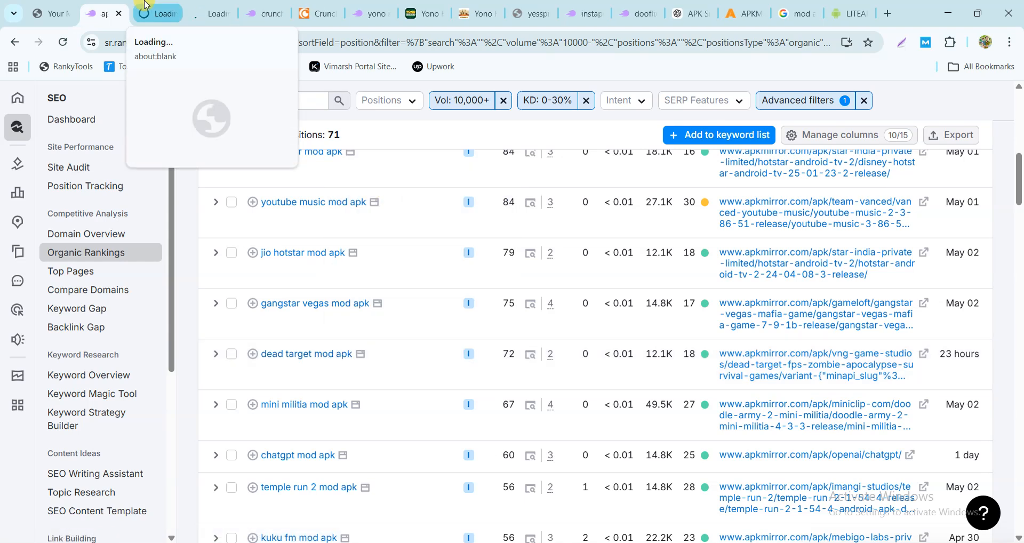
click(146, 6)
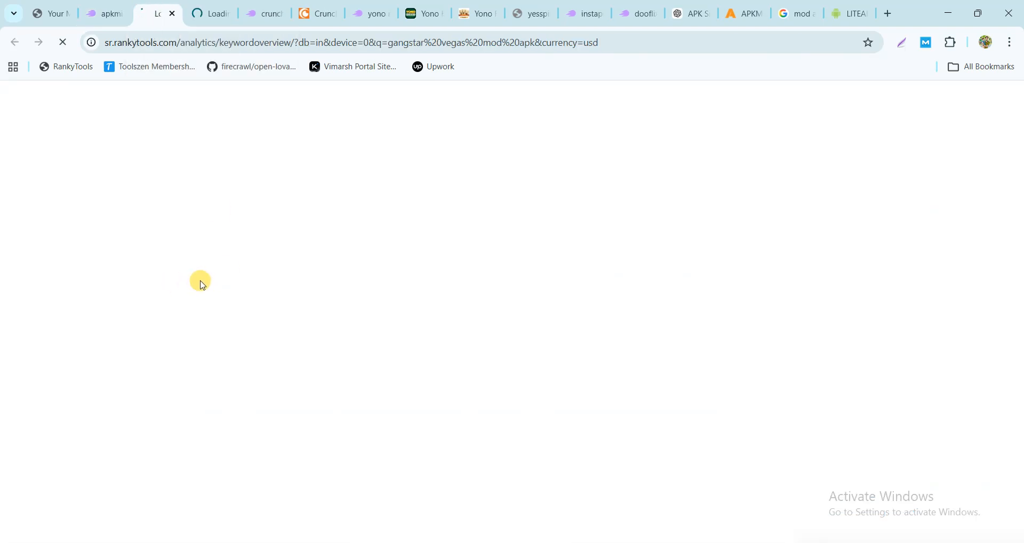
click(272, 7)
scroll(272, 342, up, 5)
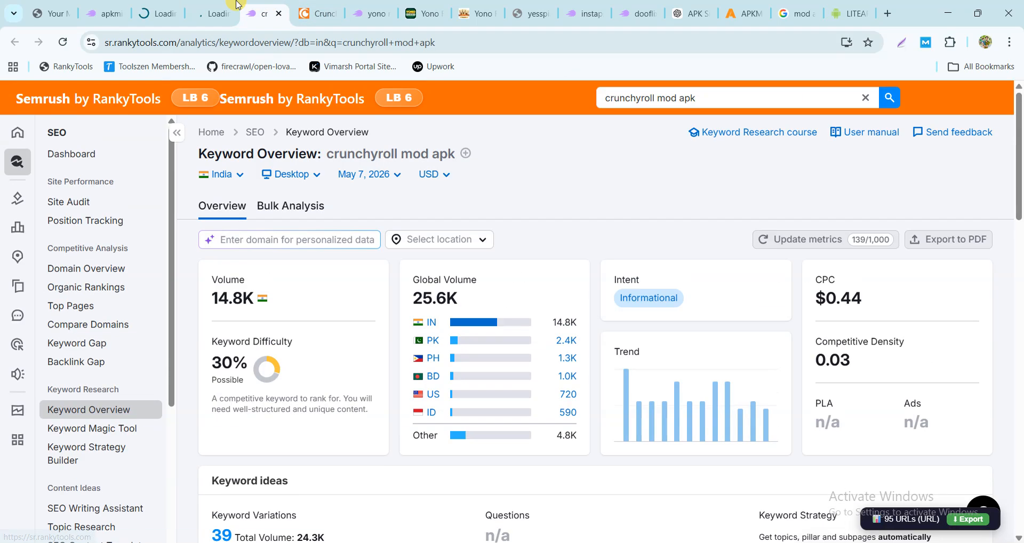
click(216, 11)
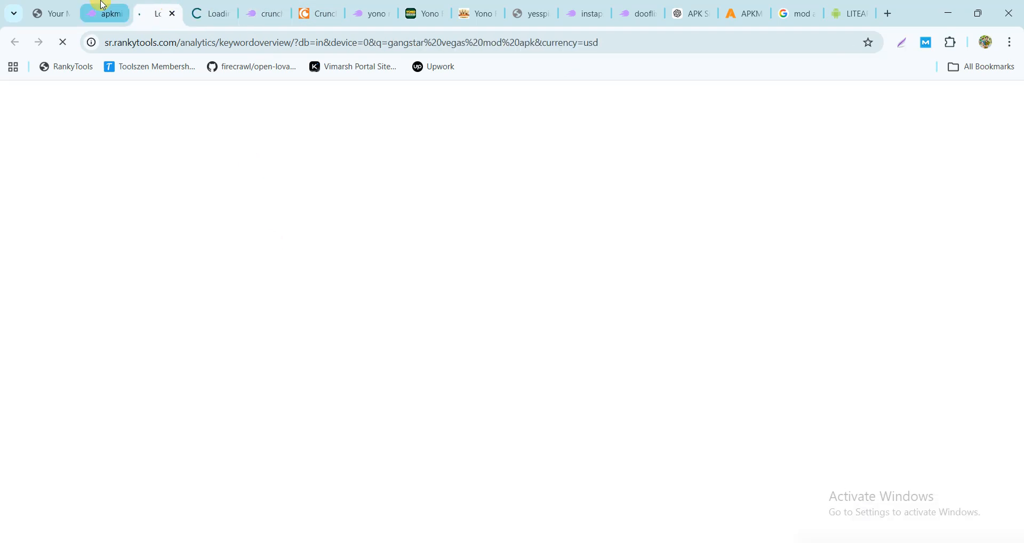
click(105, 12)
scroll(438, 339, down, 1)
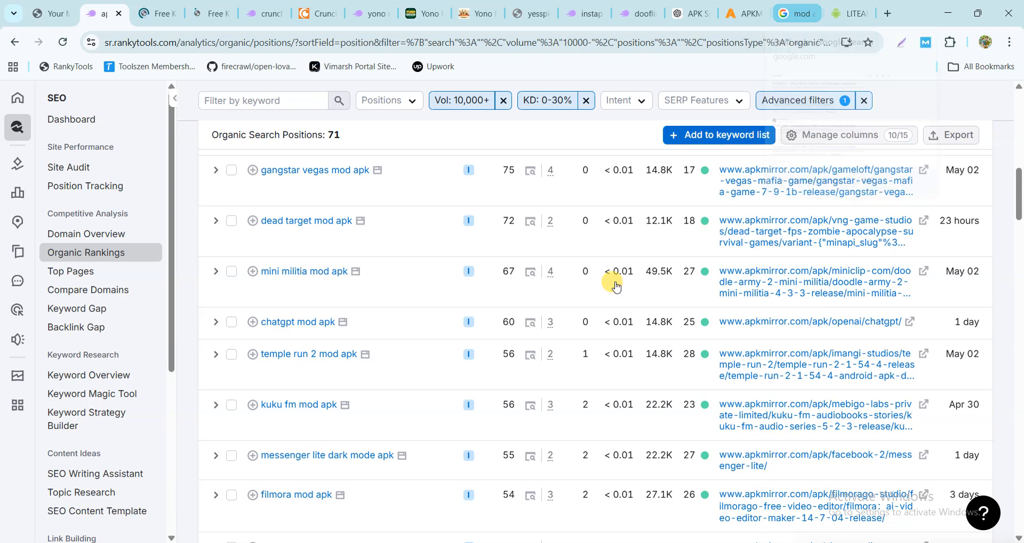
scroll(613, 282, up, 10)
Switch to the dead target mod apk overview and examine its volume, keyword difficulty and top ten ranking pages.
click(189, 6)
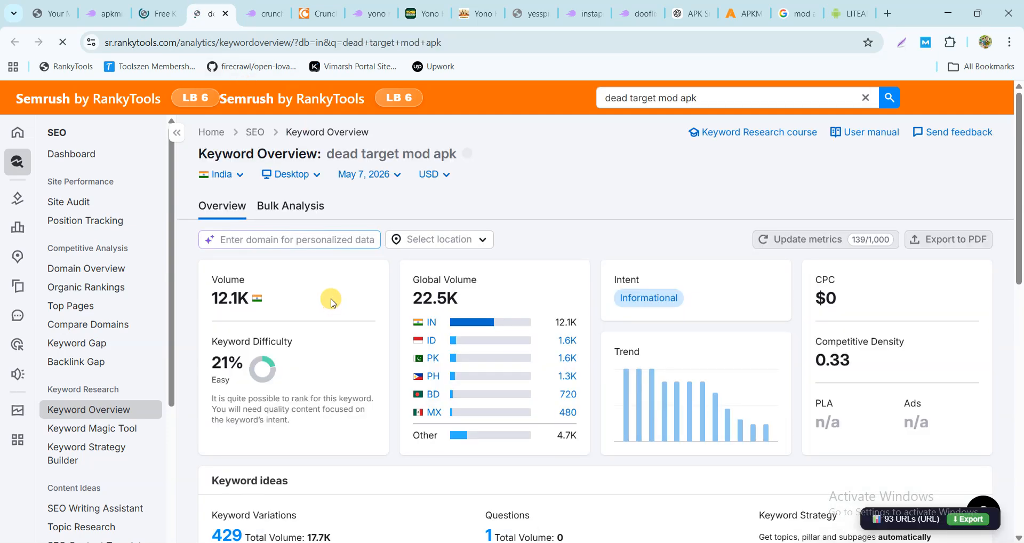
scroll(333, 298, down, 4)
scroll(337, 291, down, 6)
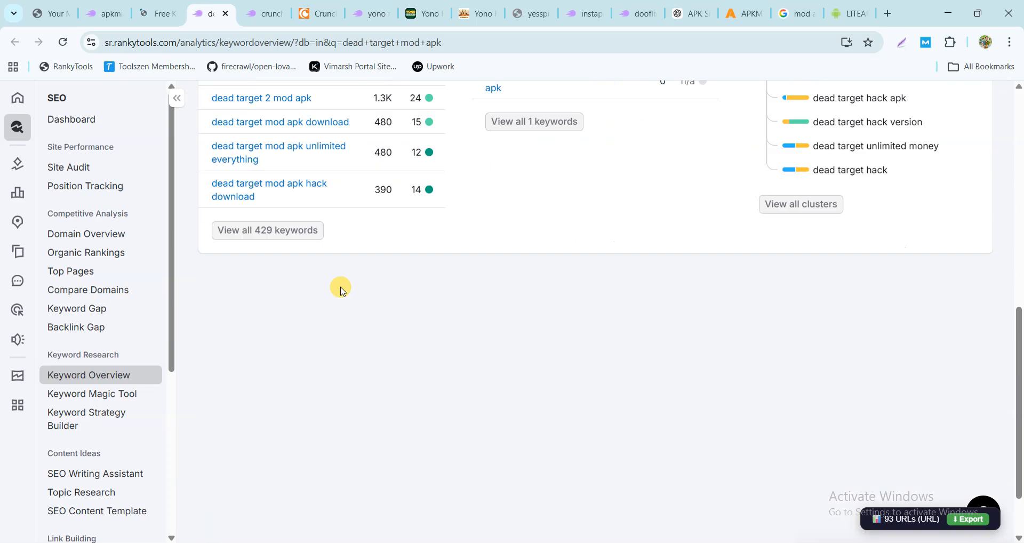
scroll(361, 278, up, 3)
scroll(360, 300, up, 7)
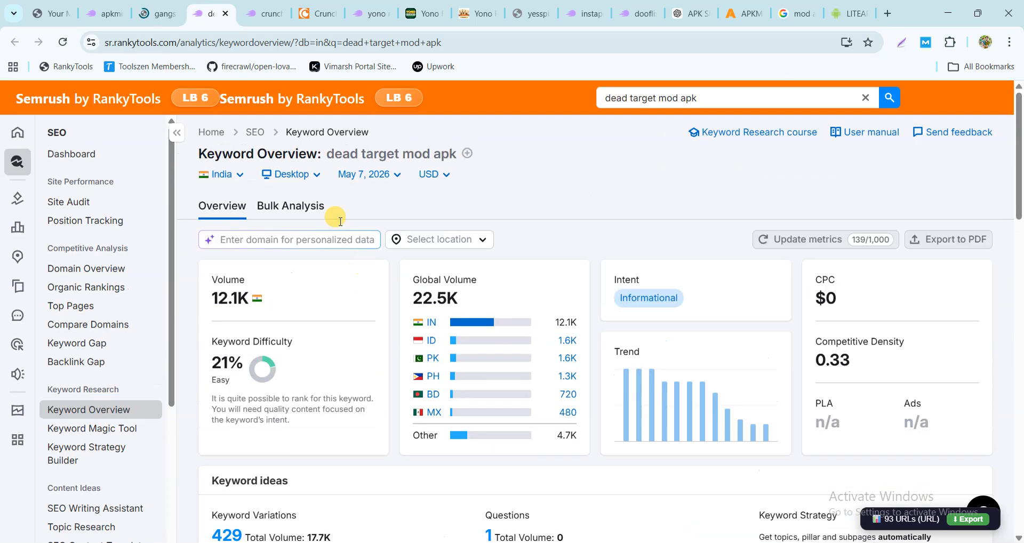
scroll(434, 281, down, 11)
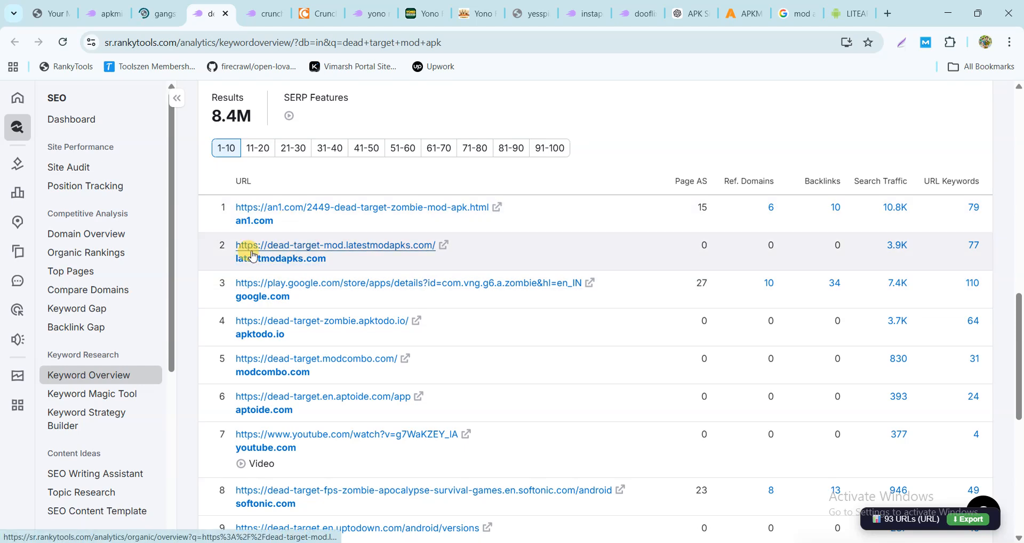
scroll(283, 344, down, 1)
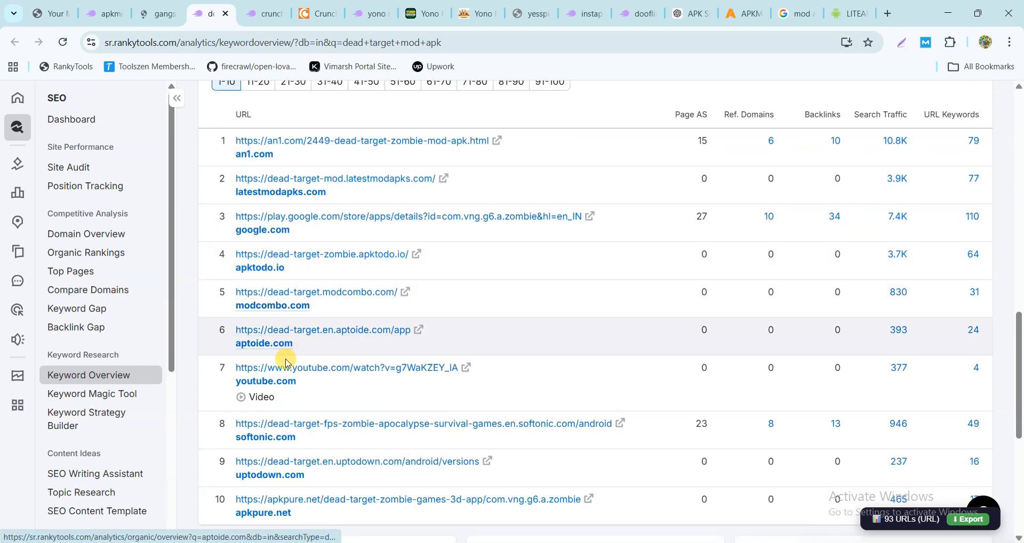
scroll(286, 346, down, 2)
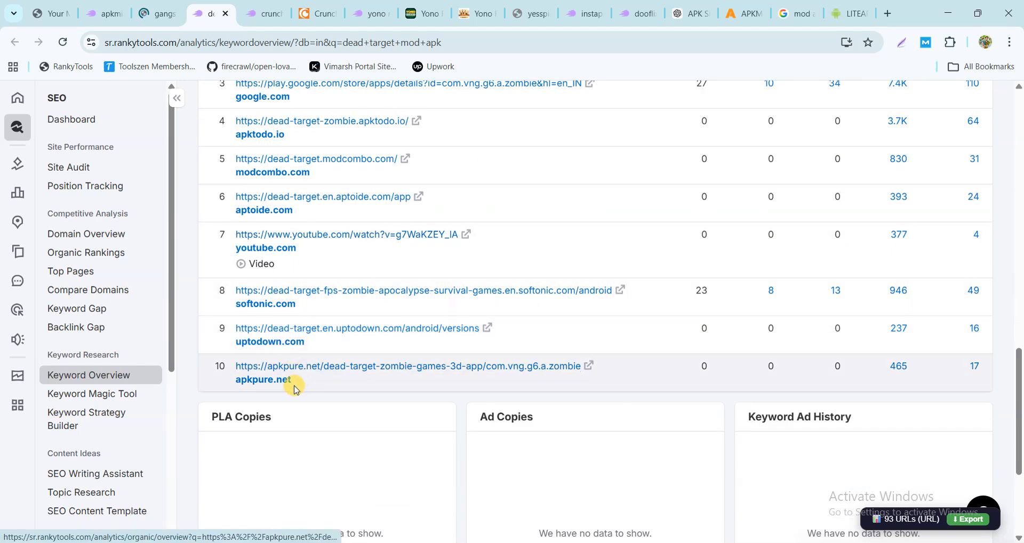
scroll(294, 382, up, 10)
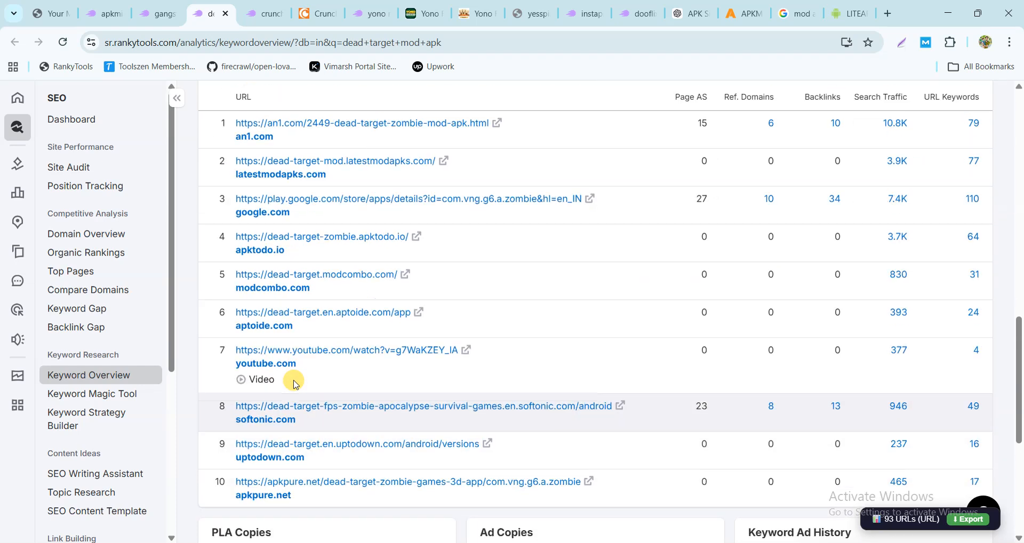
scroll(294, 382, up, 2)
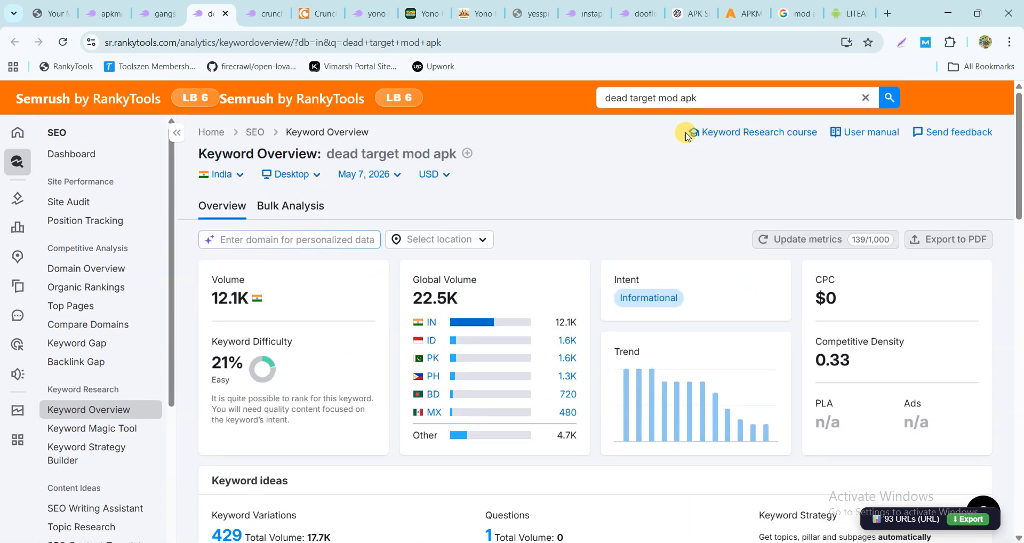
Review the keyword variations for dead target mod apk, recheck its ranking URLs, and inspect the global volume breakdown for Indonesia.
scroll(454, 327, down, 5)
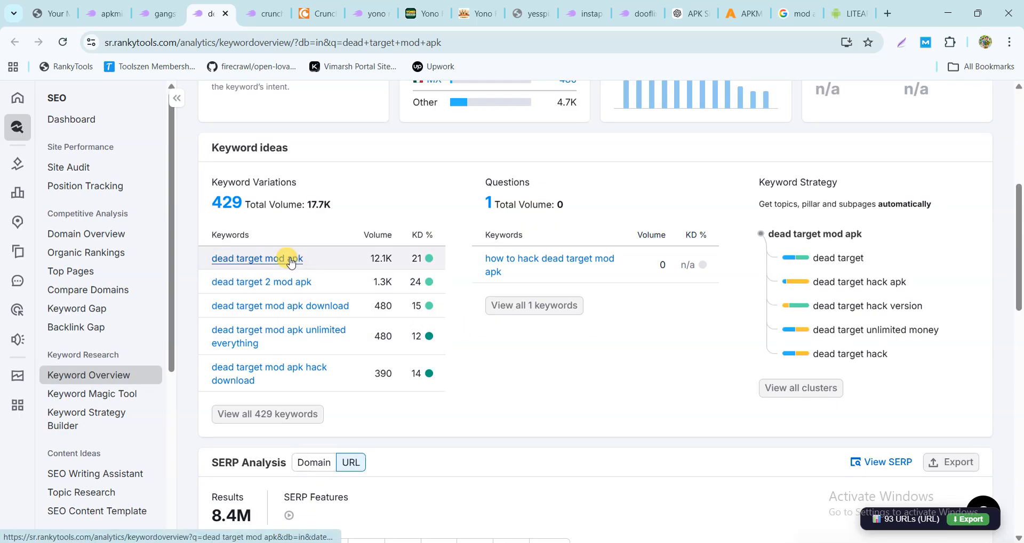
scroll(304, 282, down, 6)
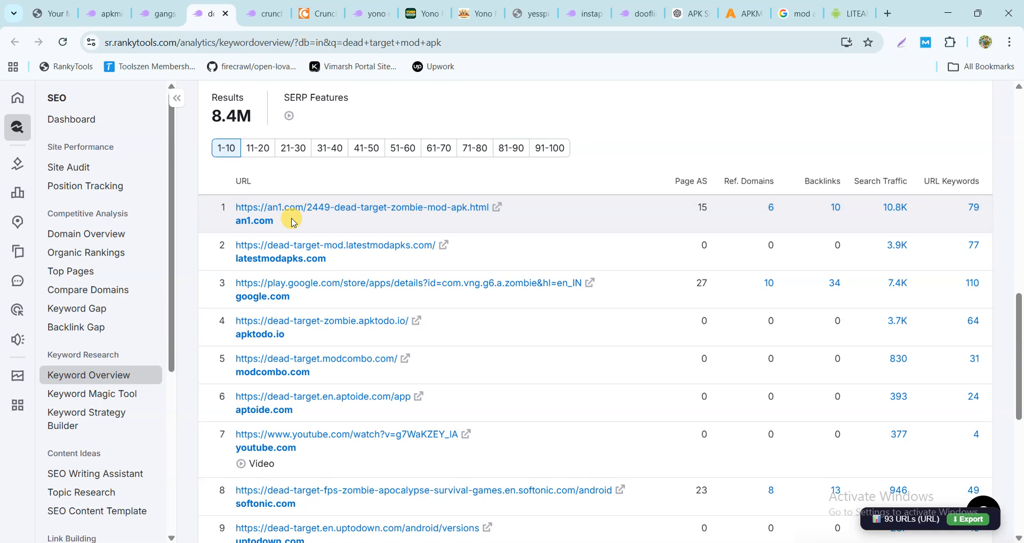
scroll(350, 266, down, 5)
scroll(515, 347, up, 15)
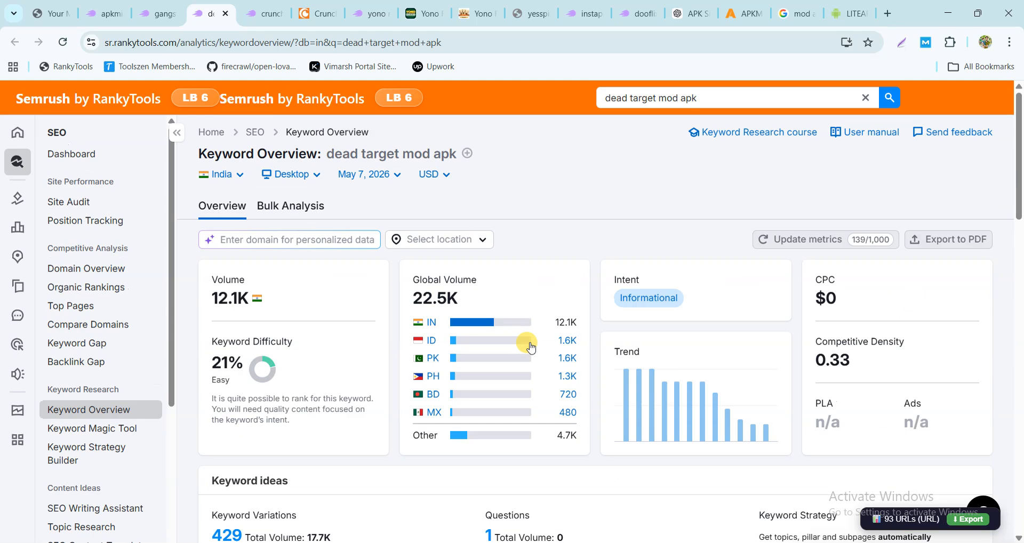
mouse_move(531, 346)
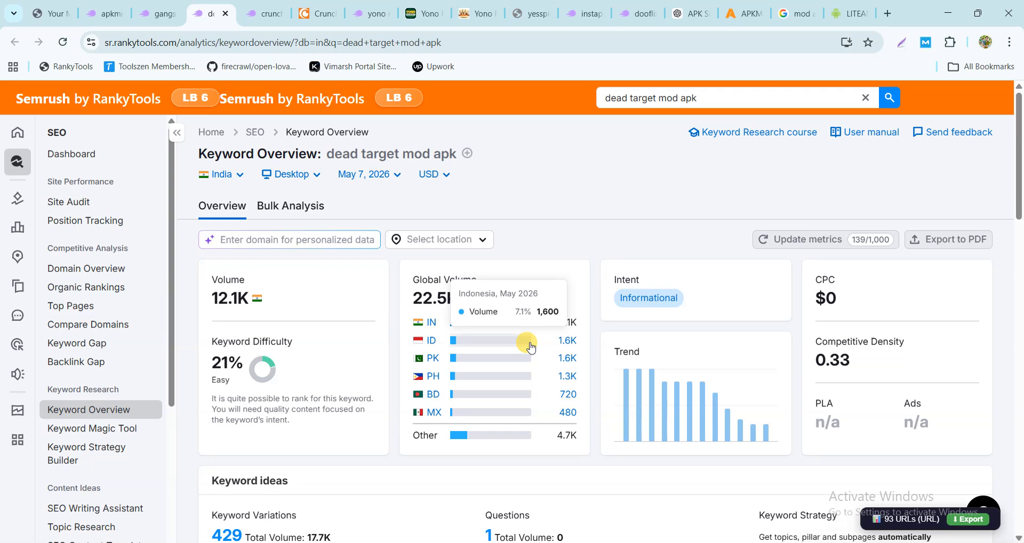